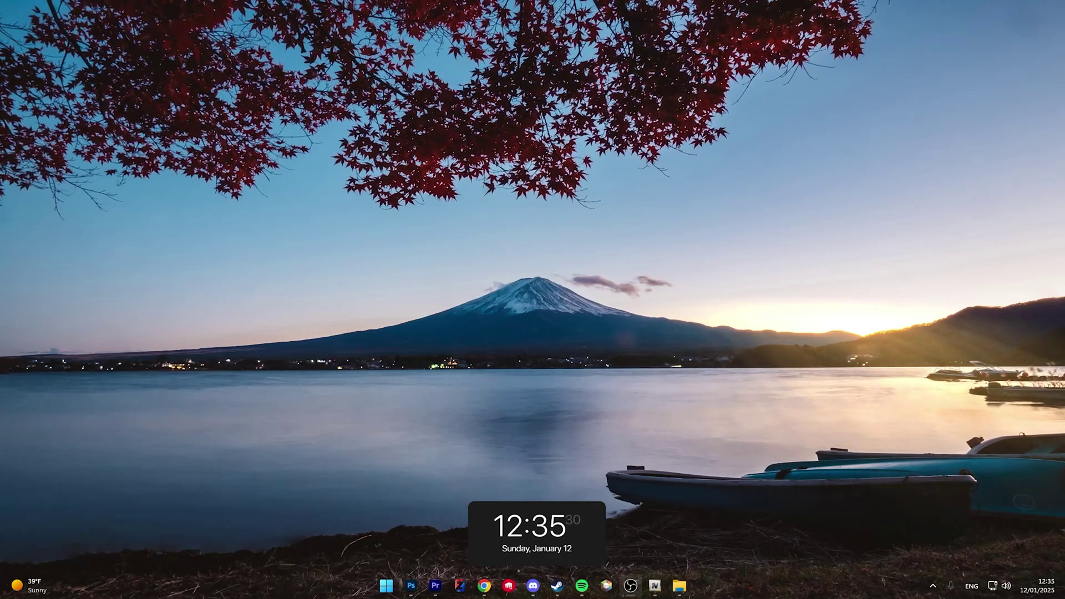
# Switch to the browser and download the CodeWalker GTA V 3D Map + Editor archive from its gta5-mods.com download page.
pyautogui.click(484, 586)
pyautogui.scroll(-1, 557, 413)
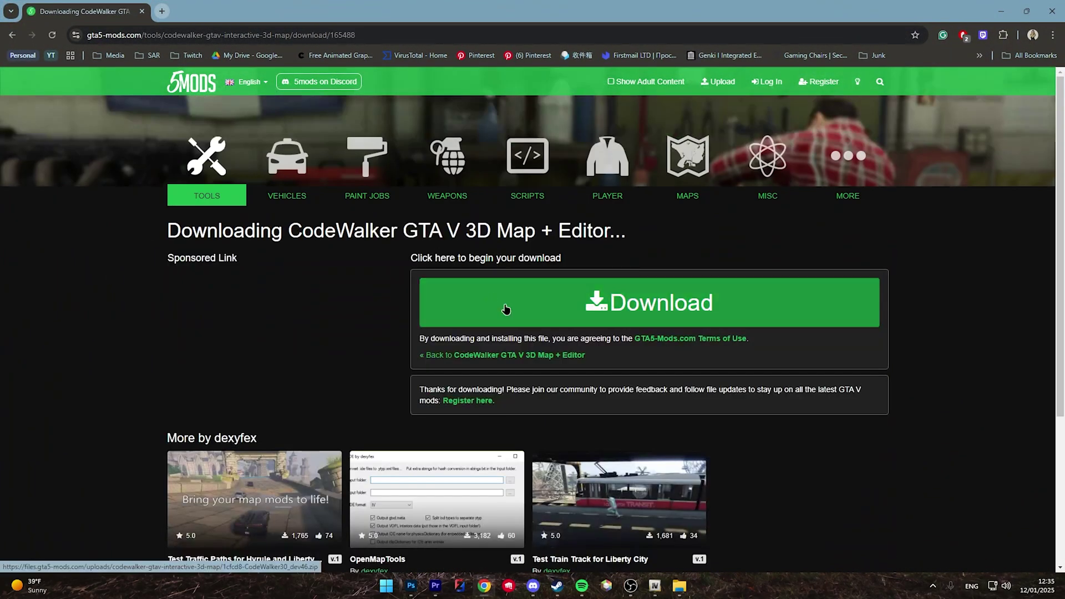
pyautogui.click(507, 310)
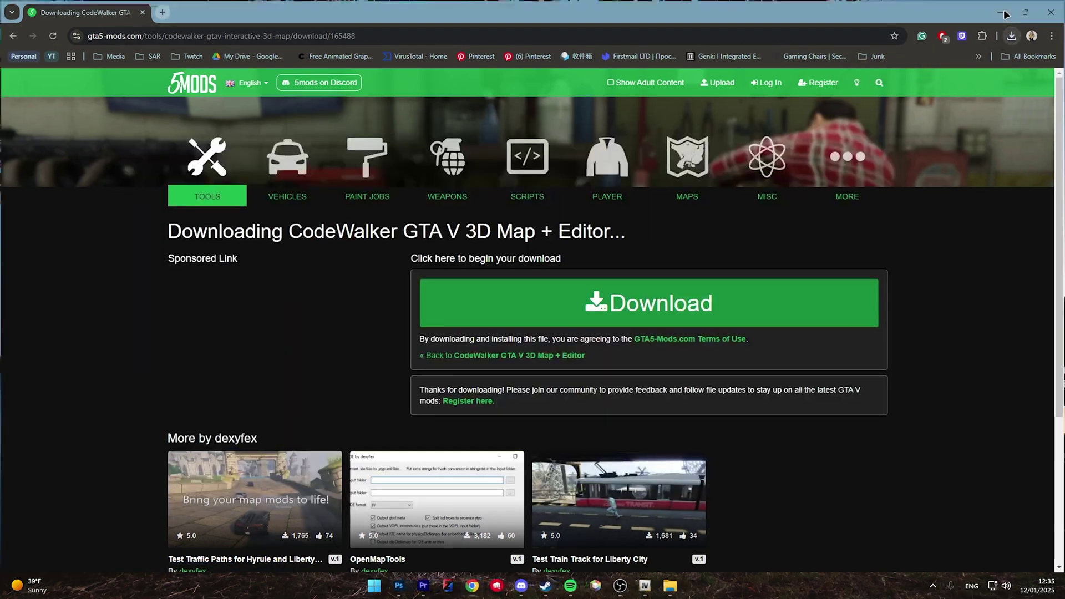
pyautogui.click(1001, 12)
# Open the downloaded CodeWalker30_dev46 archive and launch CodeWalker RPF Explorer.exe from it.
pyautogui.doubleClick(328, 236)
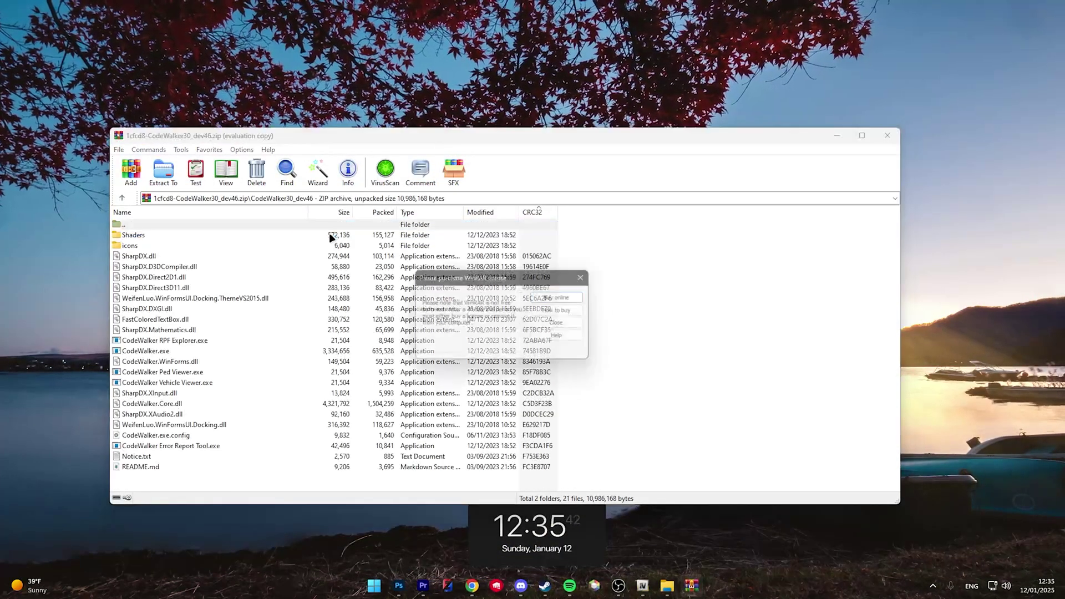
pyautogui.press('Escape')
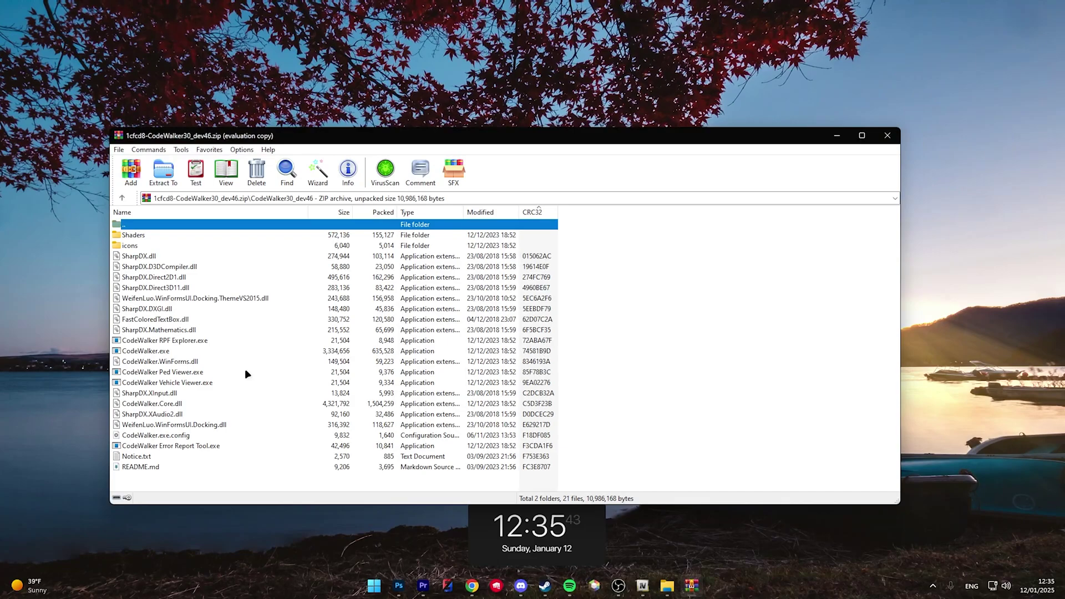
pyautogui.doubleClick(180, 341)
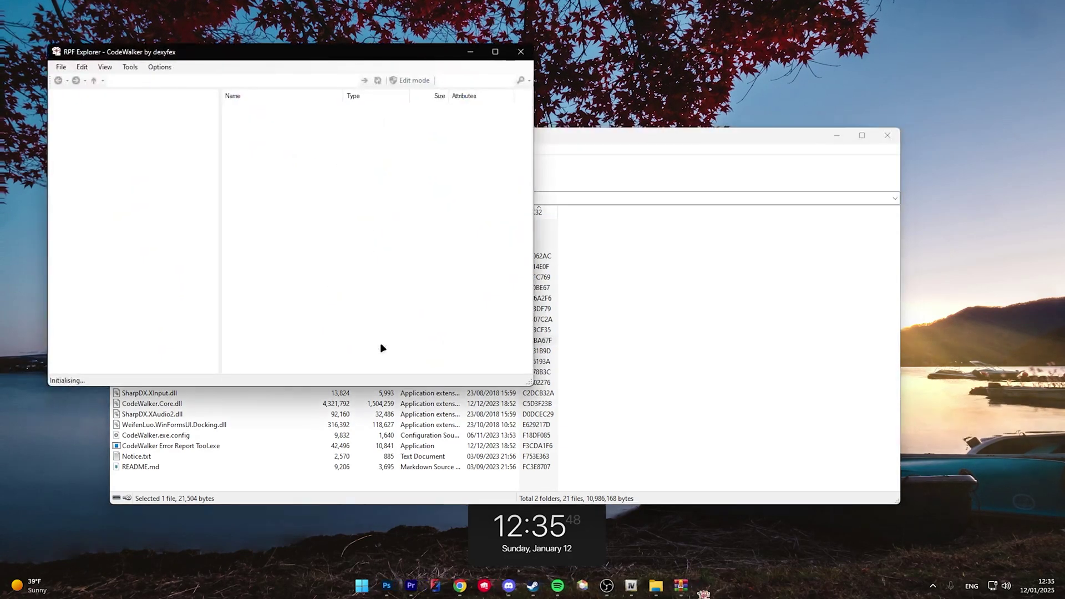
pyautogui.moveTo(345, 57); pyautogui.dragTo(621, 79)
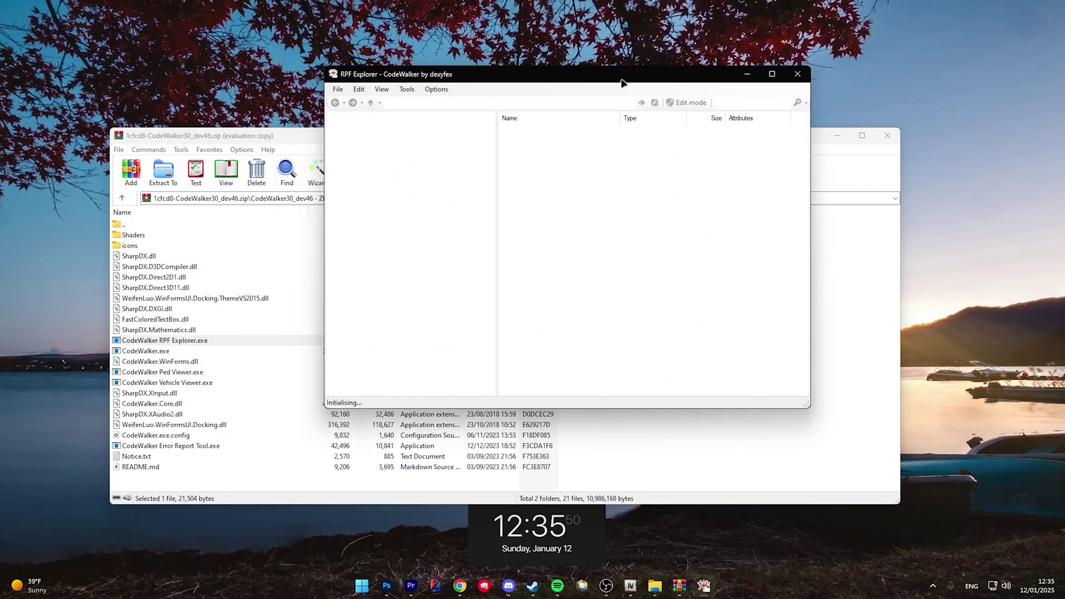
# Switch to the browser, locate the Sollumz 2.6.1 release assets on GitHub, and bring up the blender.org page.
pyautogui.moveTo(465, 583)
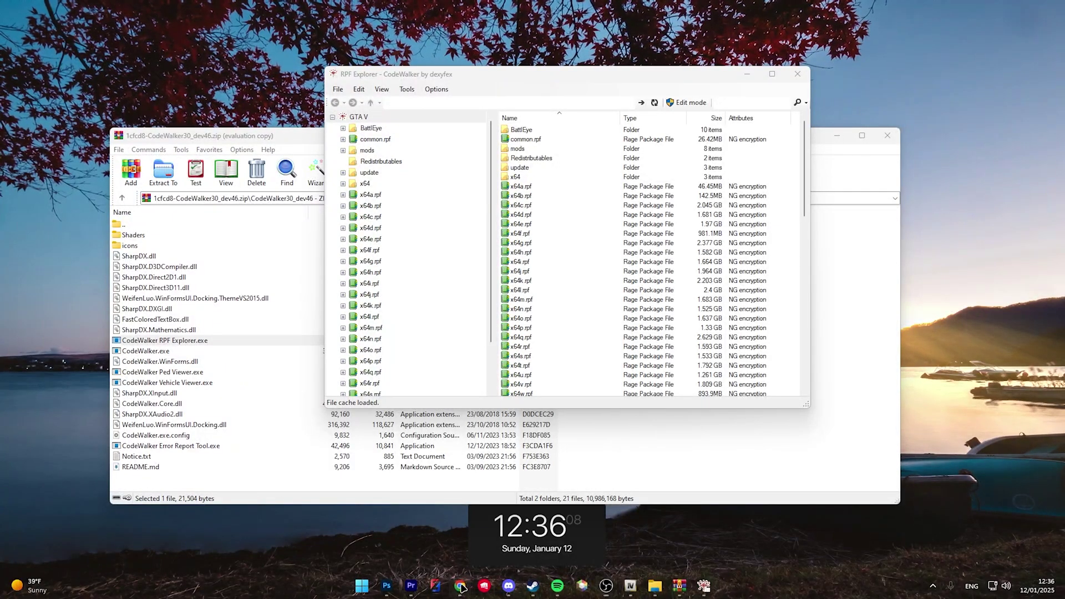
pyautogui.click(462, 587)
pyautogui.click(185, 195)
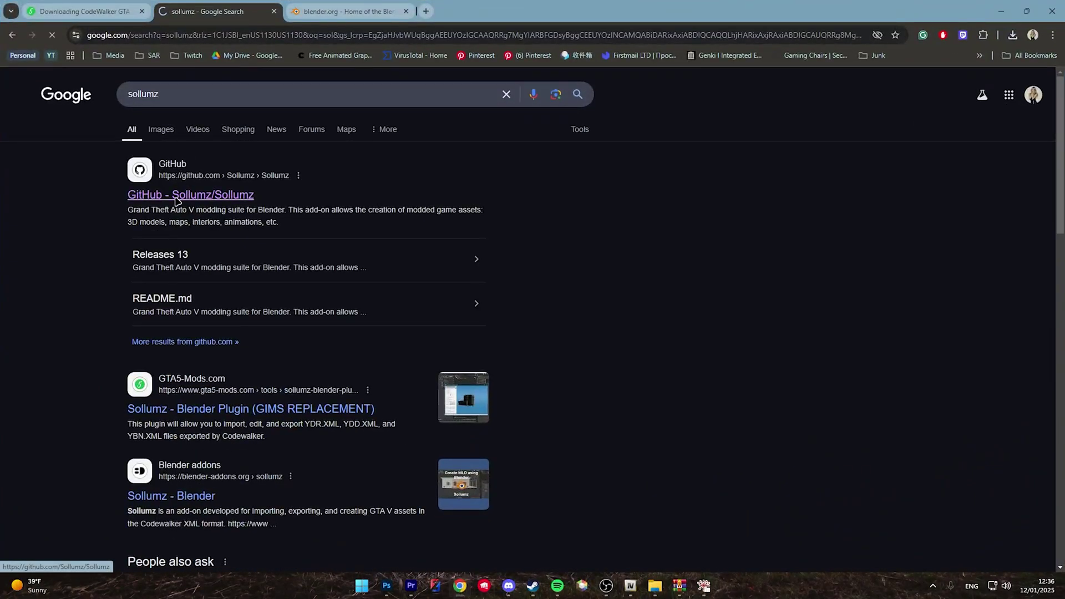
pyautogui.scroll(-1, 750, 412)
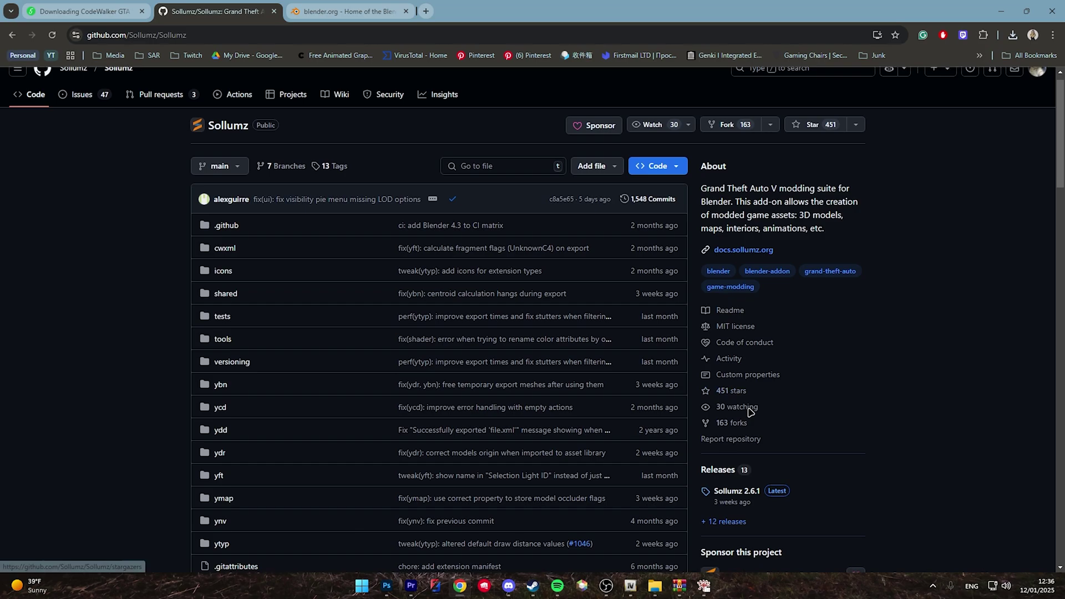
pyautogui.scroll(-4, 750, 412)
pyautogui.click(745, 290)
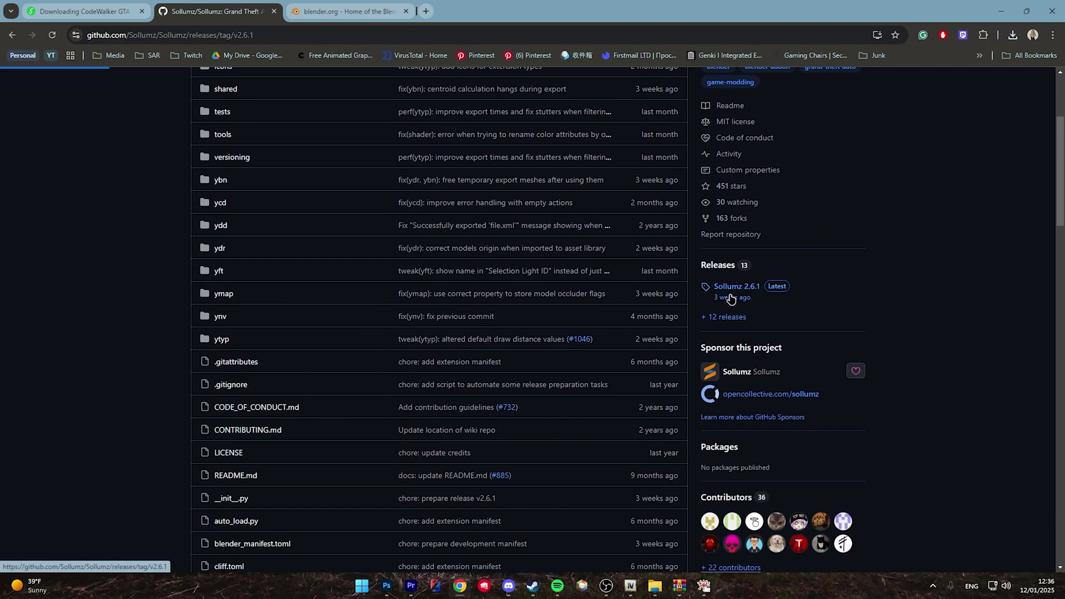
pyautogui.scroll(-5, 296, 421)
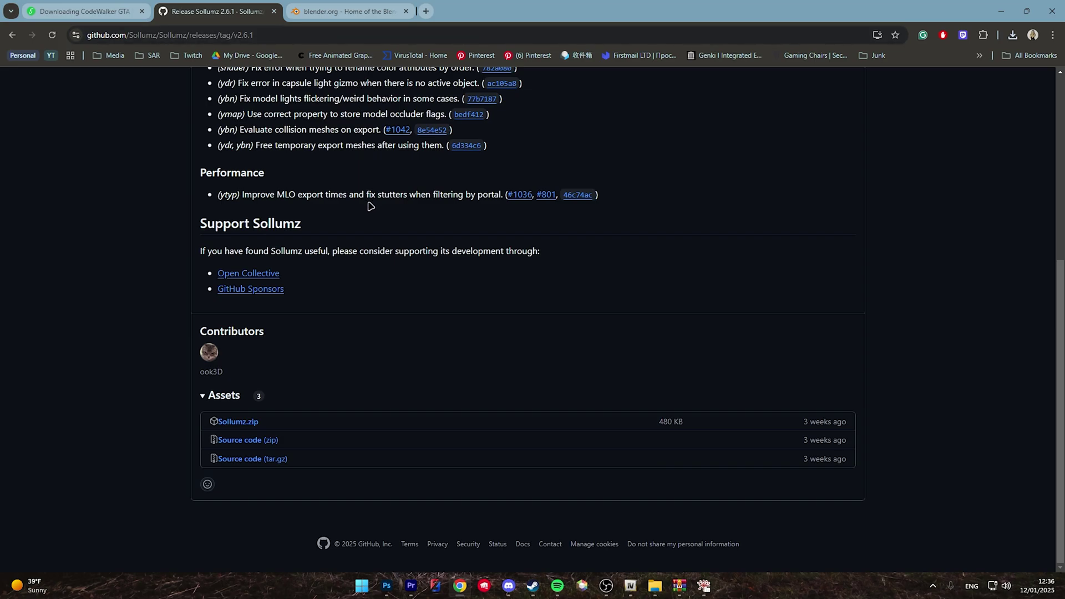
pyautogui.click(342, 8)
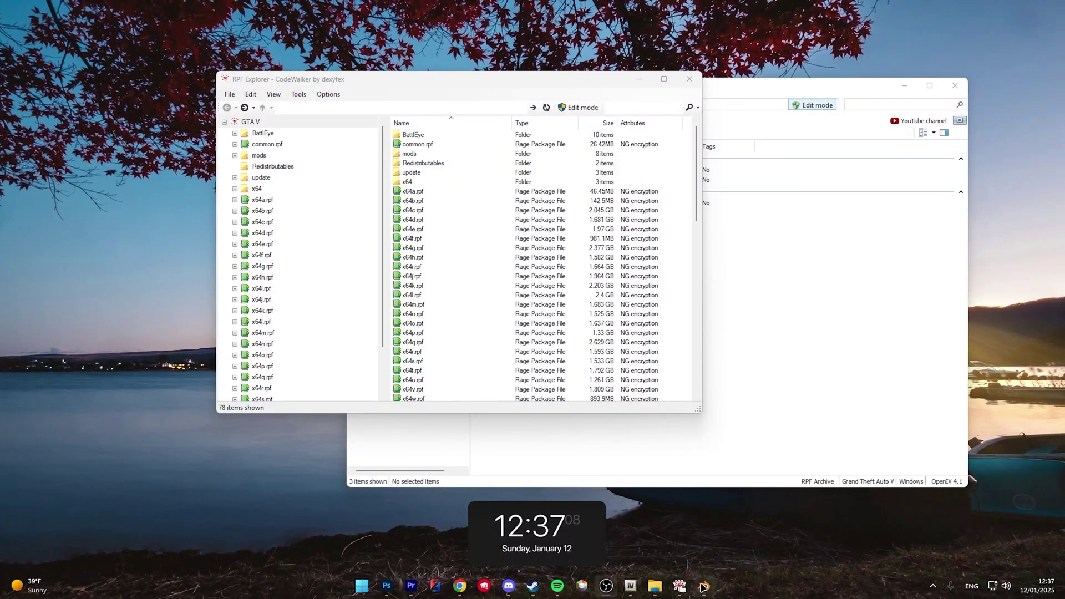
# Switch to Blender and install the Sollumz add-on from Sollumz.zip in the Downloads folder.
pyautogui.click(703, 586)
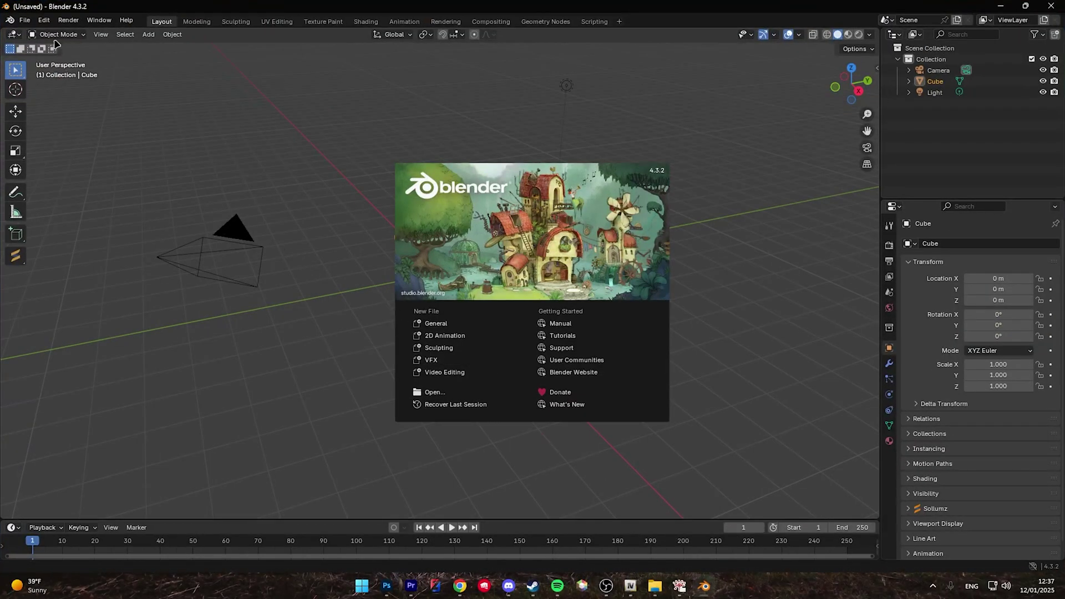
pyautogui.click(41, 21)
pyautogui.click(42, 21)
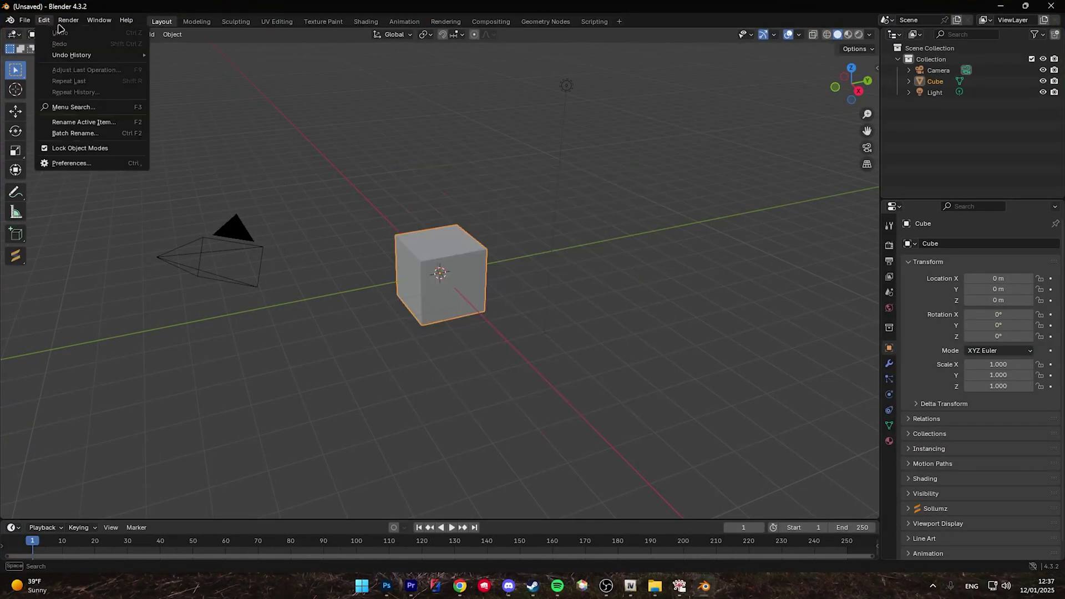
pyautogui.click(93, 163)
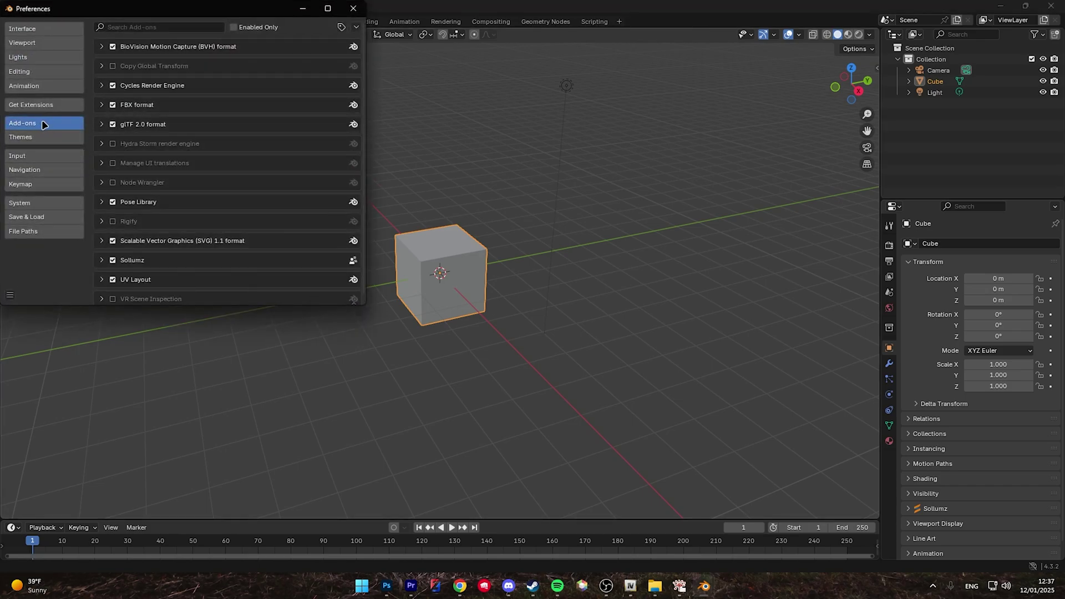
pyautogui.click(356, 26)
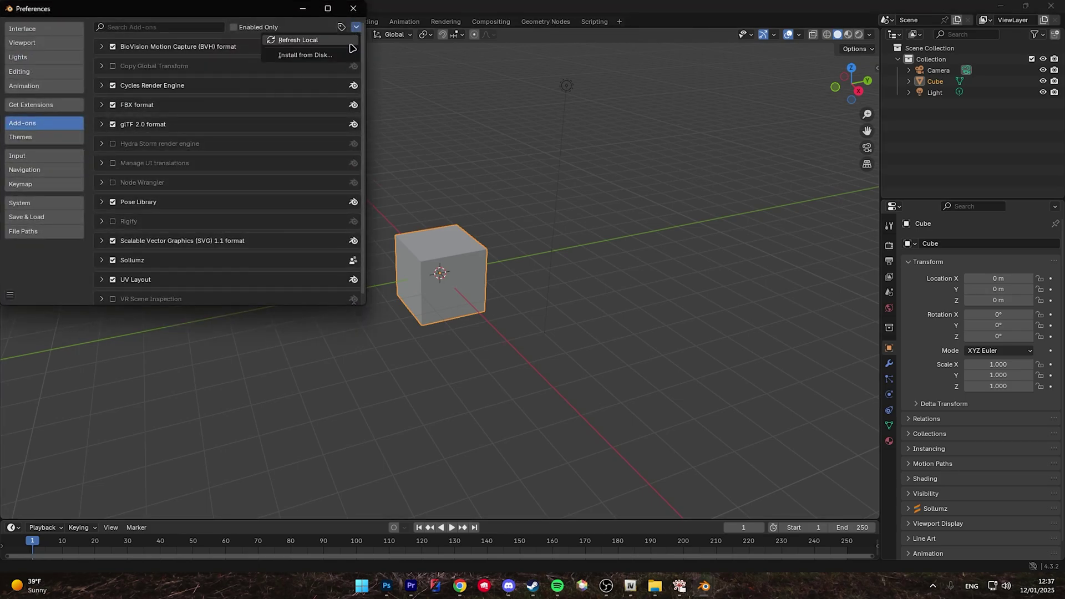
pyautogui.click(348, 54)
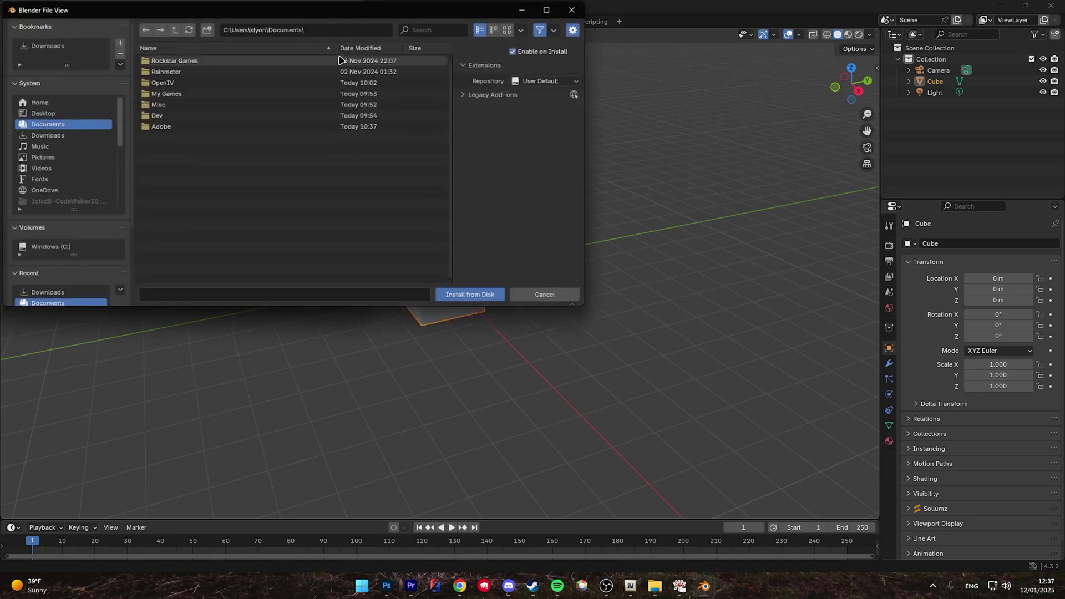
pyautogui.click(42, 136)
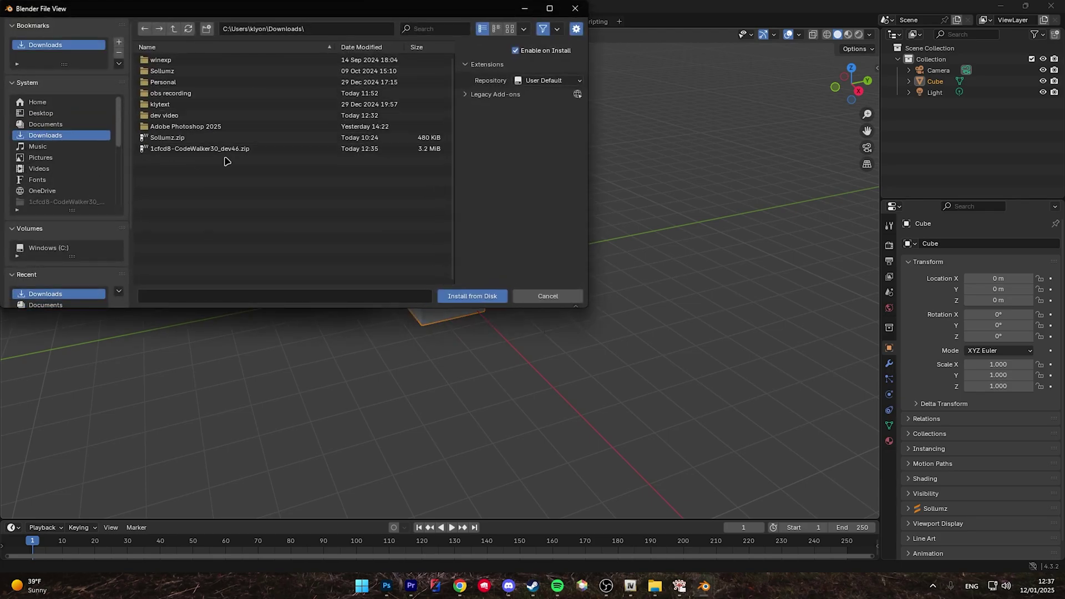
pyautogui.click(225, 138)
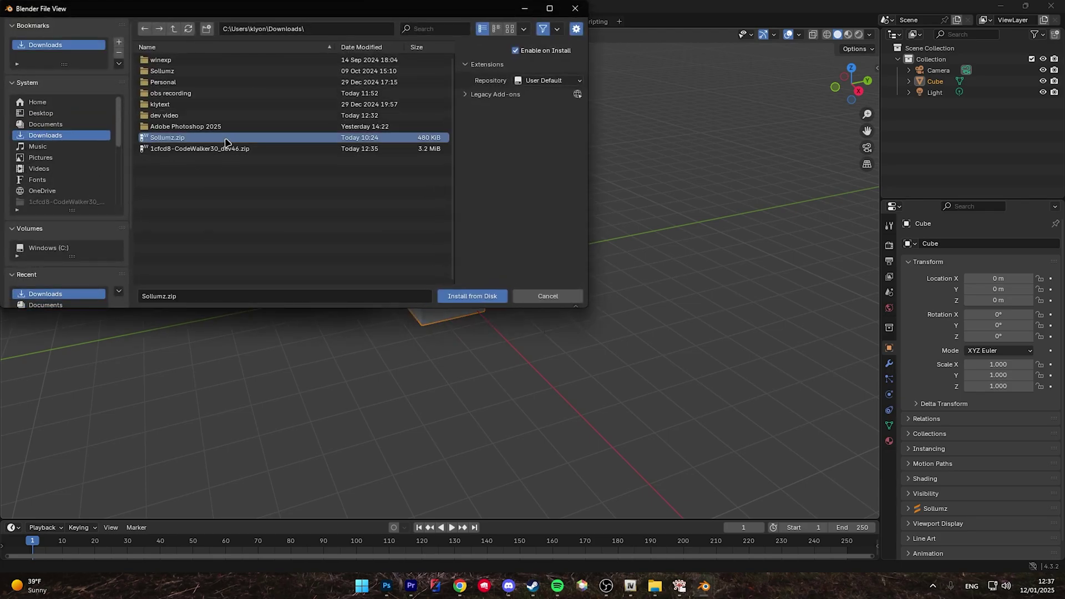
pyautogui.click(451, 297)
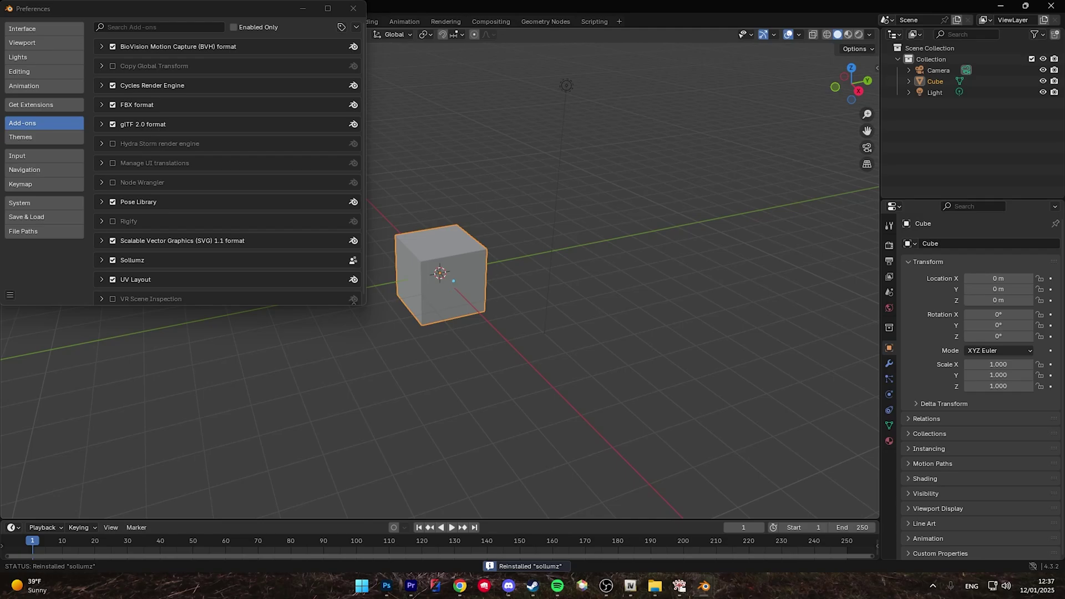
pyautogui.click(353, 8)
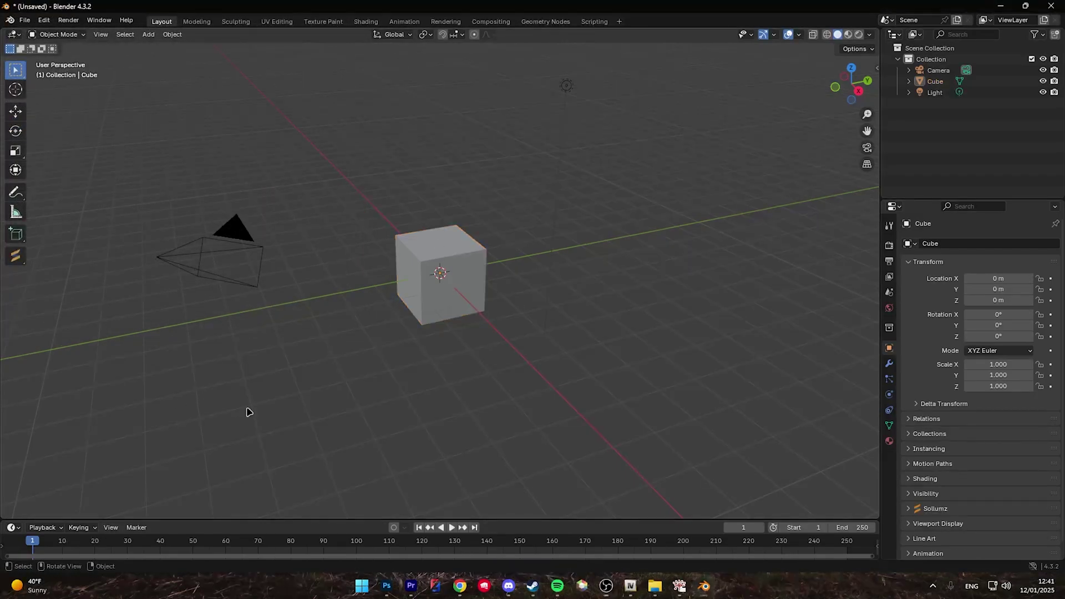
# Delete all default objects from the scene.
pyautogui.press('a')
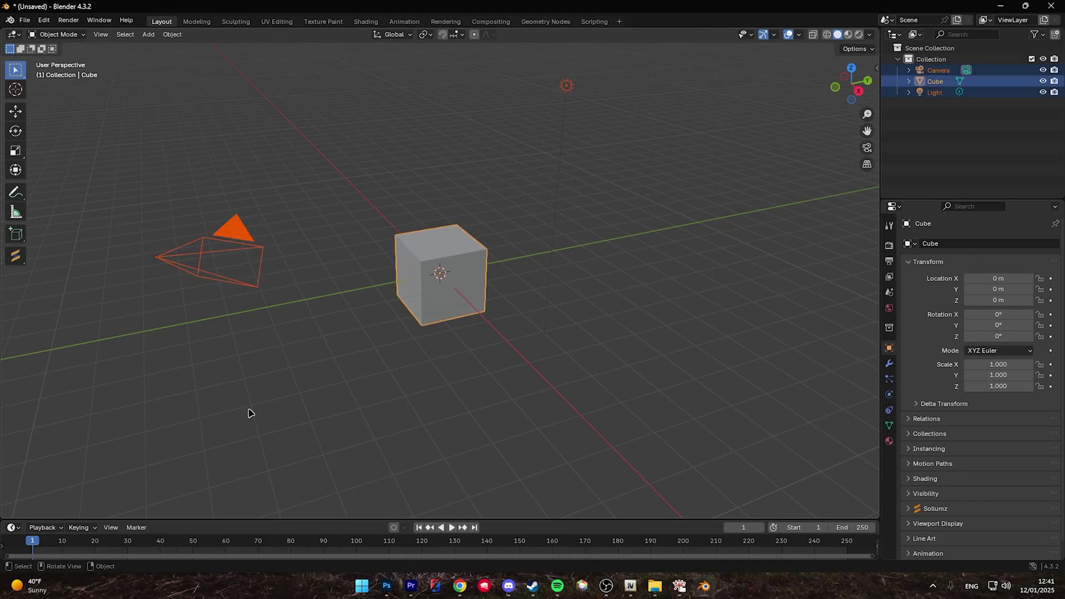
pyautogui.press('Delete')
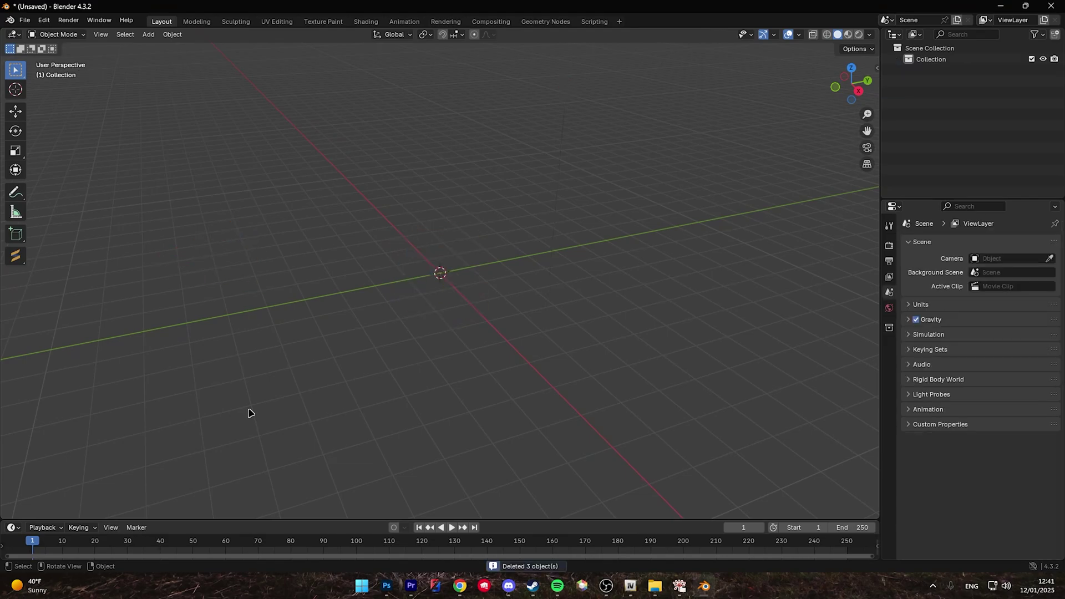
# Import 16challenger.yft.xml from the Desktop folder with the Sollumz CodeWalker import.
pyautogui.click(877, 68)
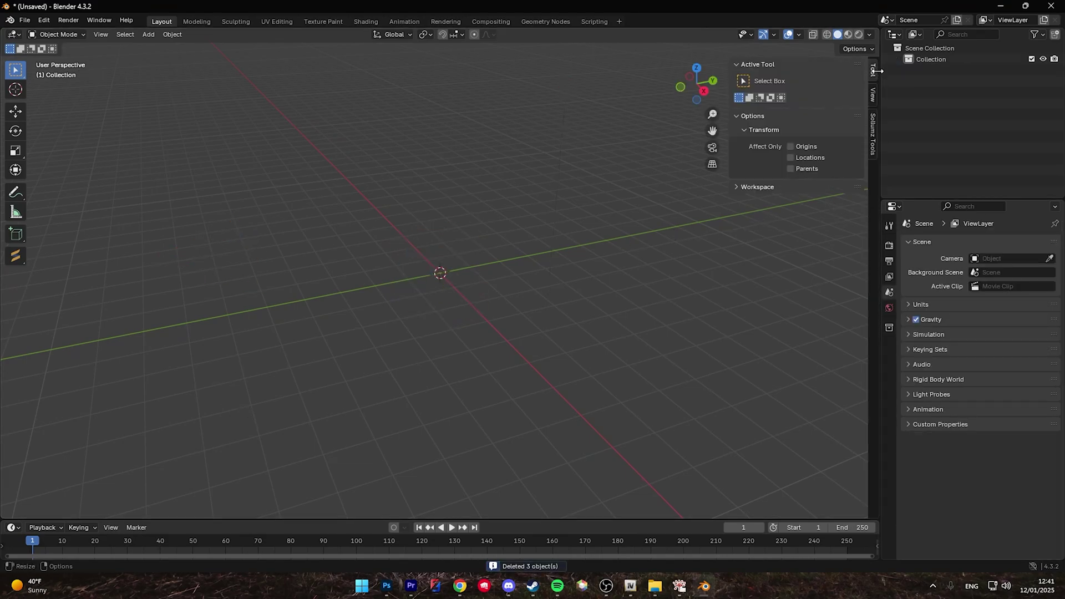
pyautogui.click(875, 133)
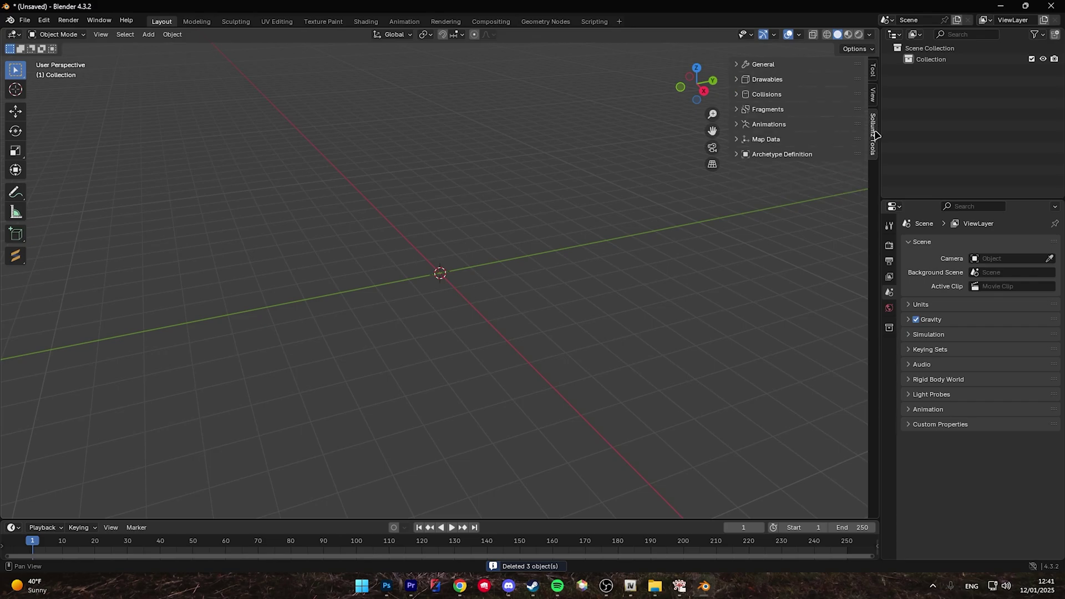
pyautogui.click(779, 65)
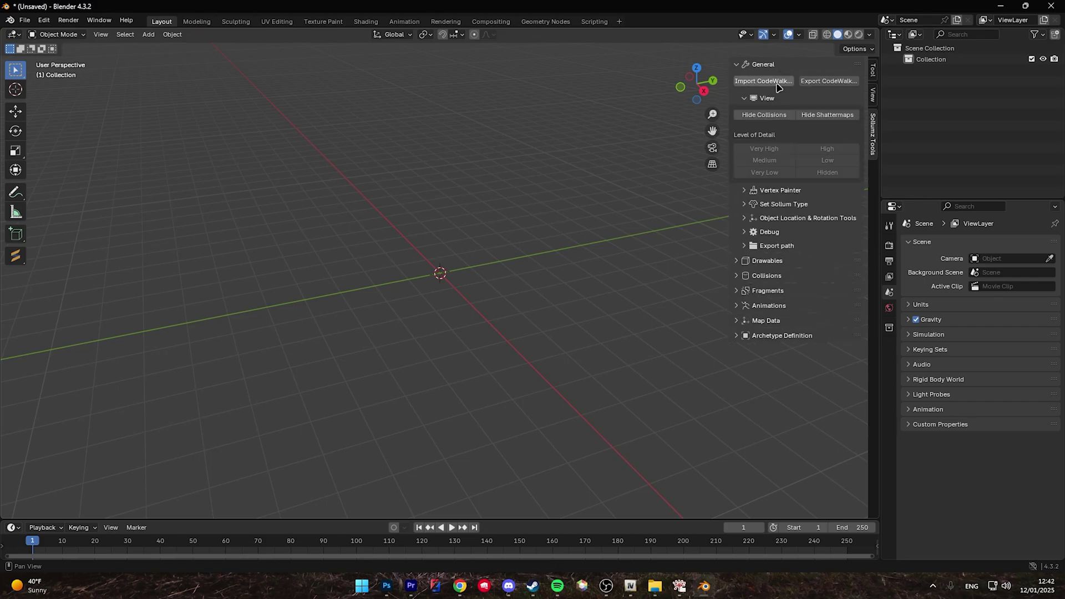
pyautogui.click(778, 83)
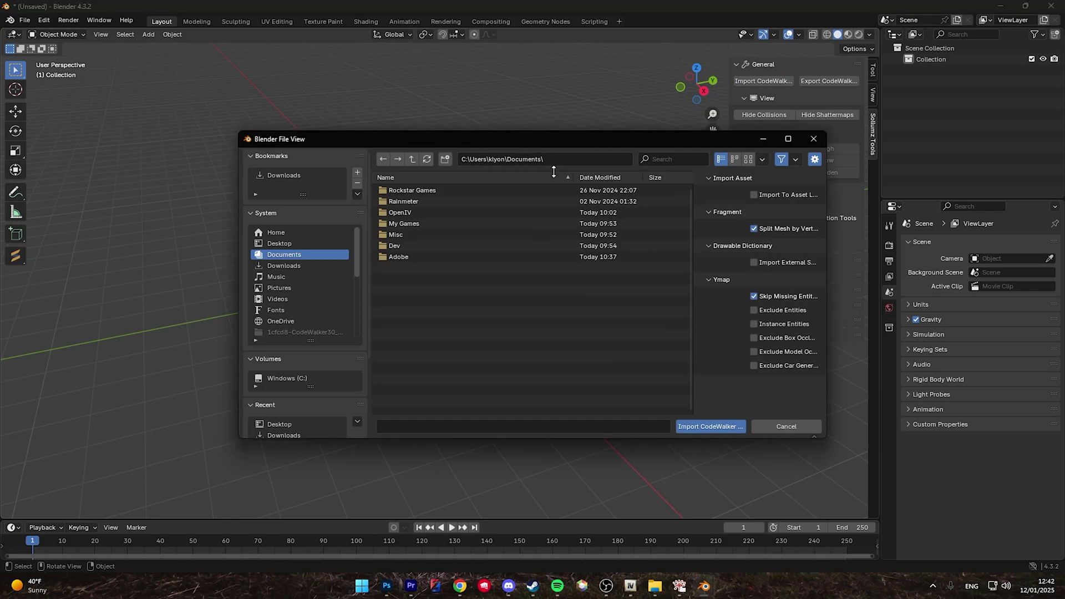
pyautogui.click(307, 244)
pyautogui.click(497, 202)
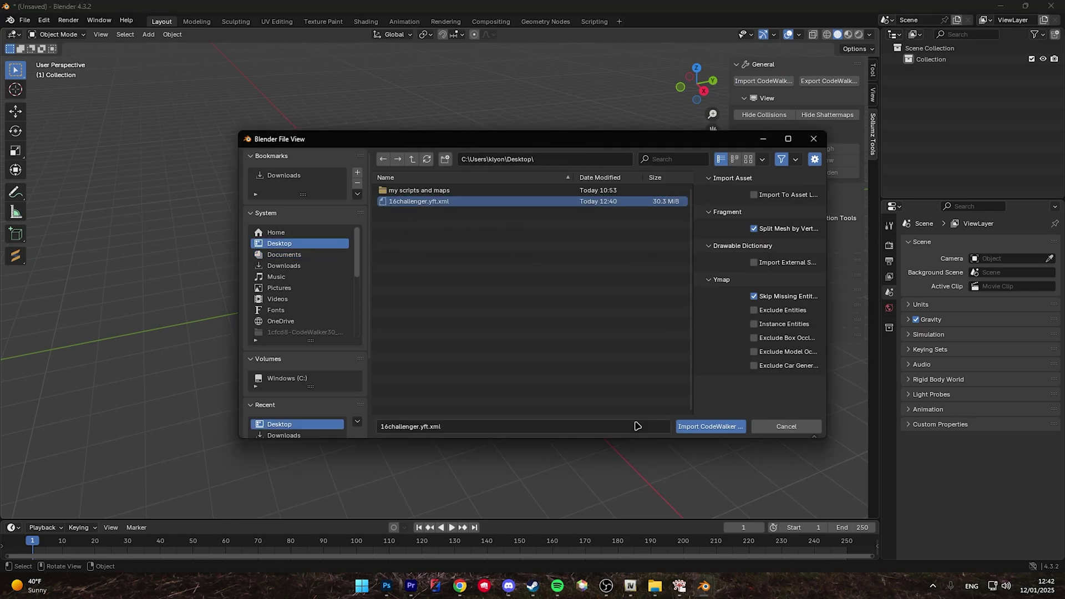
pyautogui.click(692, 427)
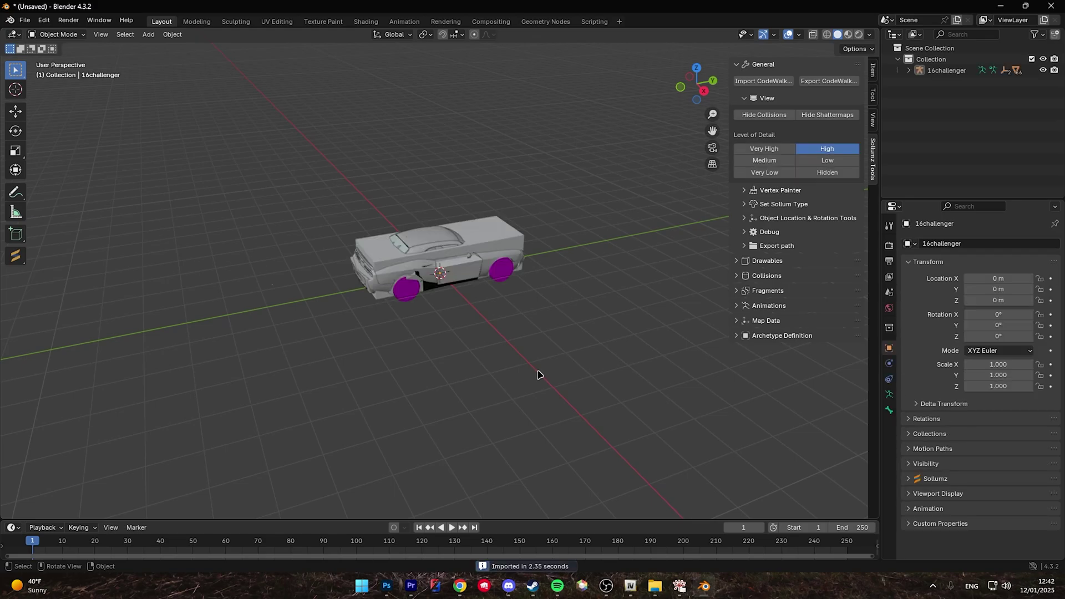
# Hide the car's collision meshes with Sollumz and inspect the body from the rear.
pyautogui.moveTo(537, 374); pyautogui.dragTo(604, 298, button='middle')
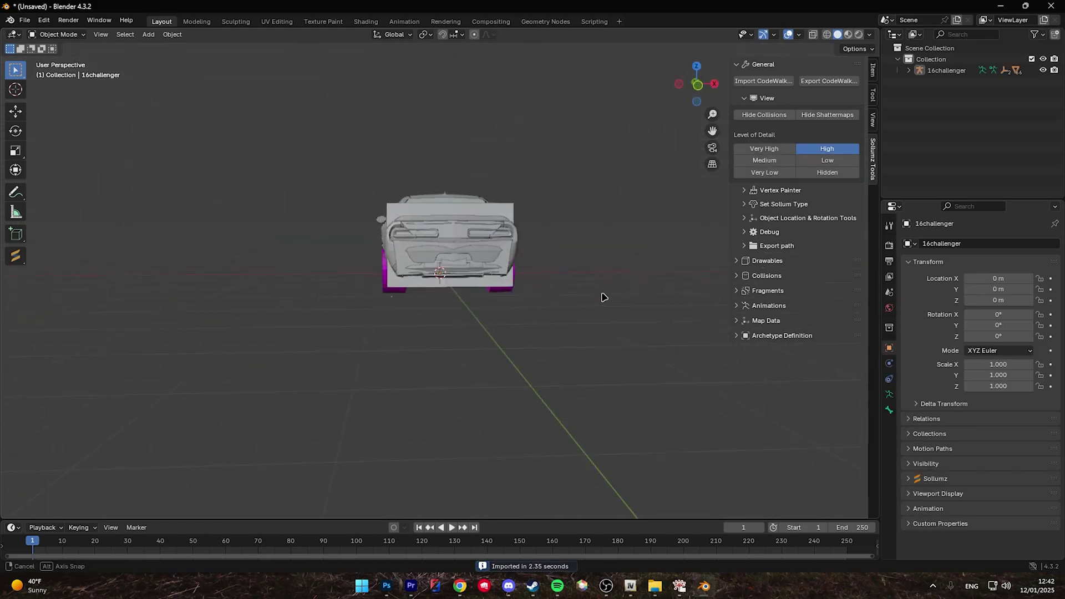
pyautogui.click(783, 119)
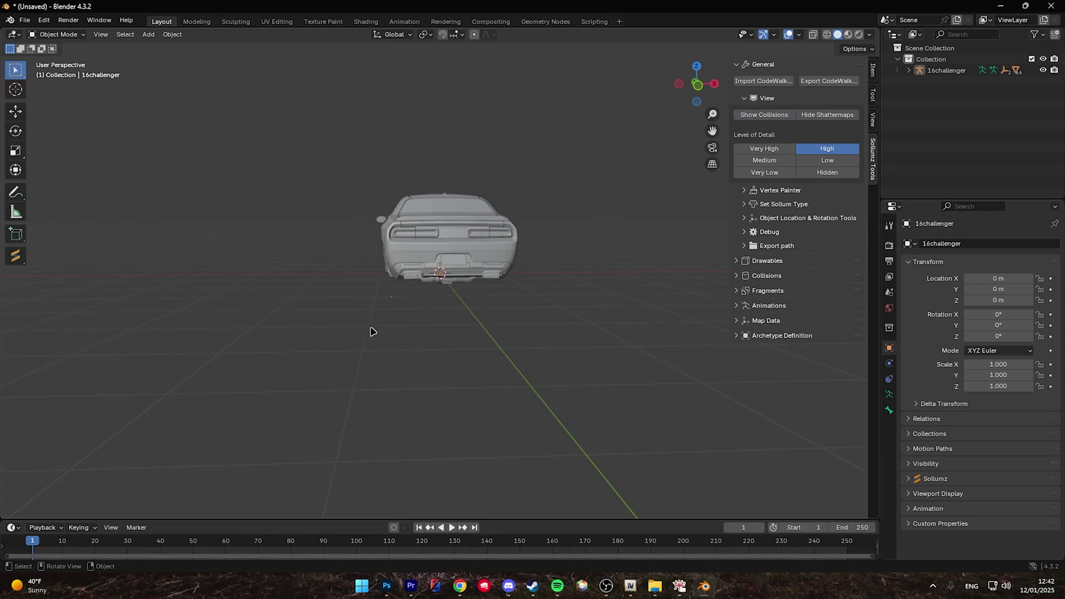
pyautogui.moveTo(371, 331); pyautogui.dragTo(519, 287, button='middle')
pyautogui.moveTo(272, 281); pyautogui.dragTo(480, 271, button='middle')
pyautogui.scroll(3, 419, 243)
pyautogui.moveTo(201, 288); pyautogui.dragTo(404, 270, button='middle')
pyautogui.moveTo(194, 322); pyautogui.dragTo(439, 320, button='middle')
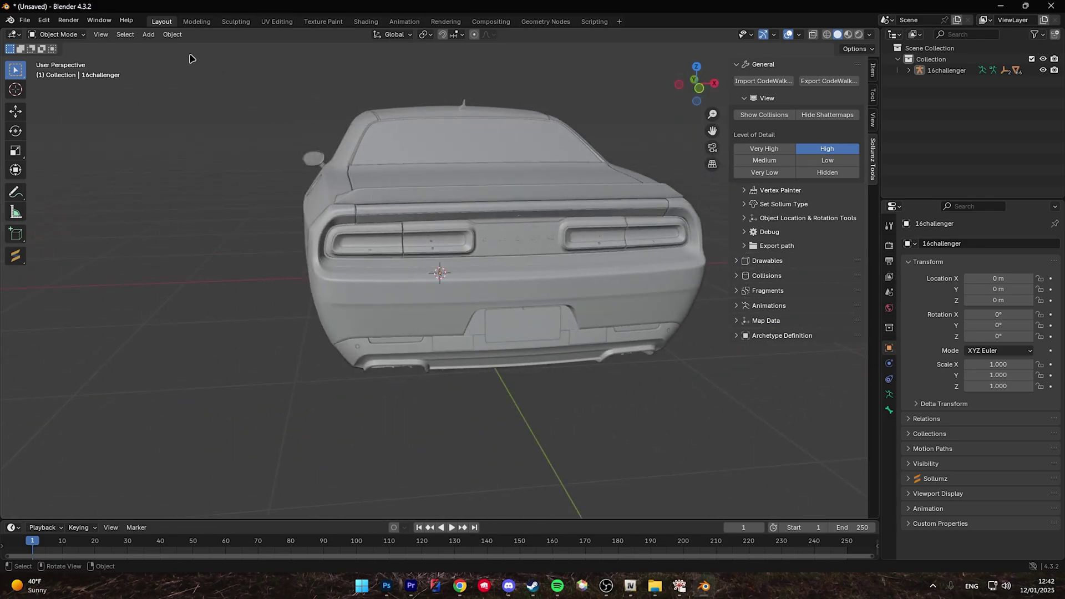
# Enter Edit Mode on the car's boot and switch the mesh selection to faces.
pyautogui.click(101, 36)
pyautogui.moveTo(163, 192)
pyautogui.scroll(2, 509, 242)
pyautogui.click(544, 221)
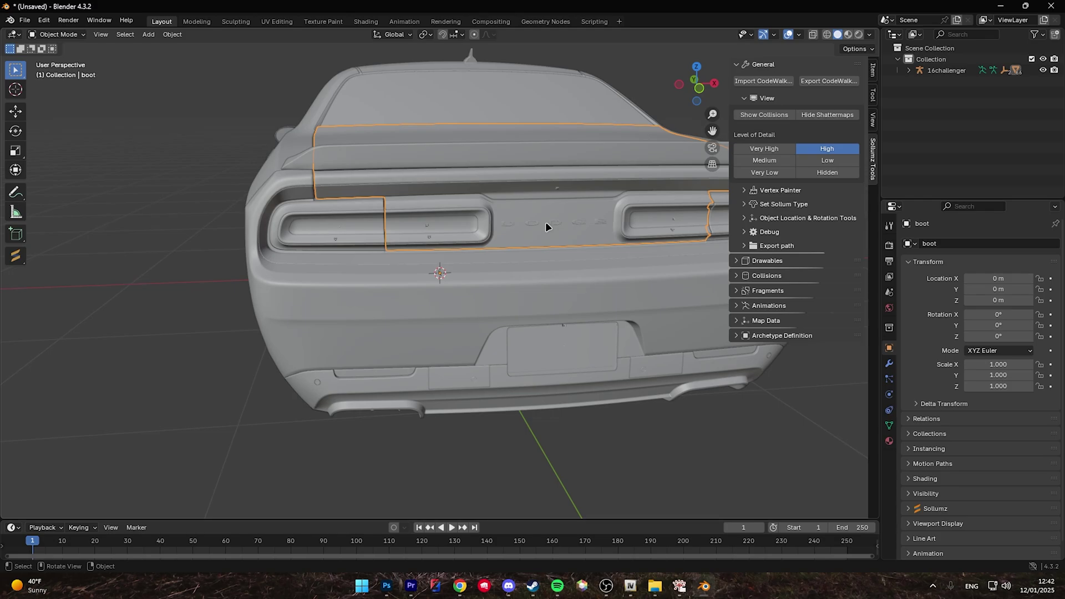
pyautogui.press('Tab')
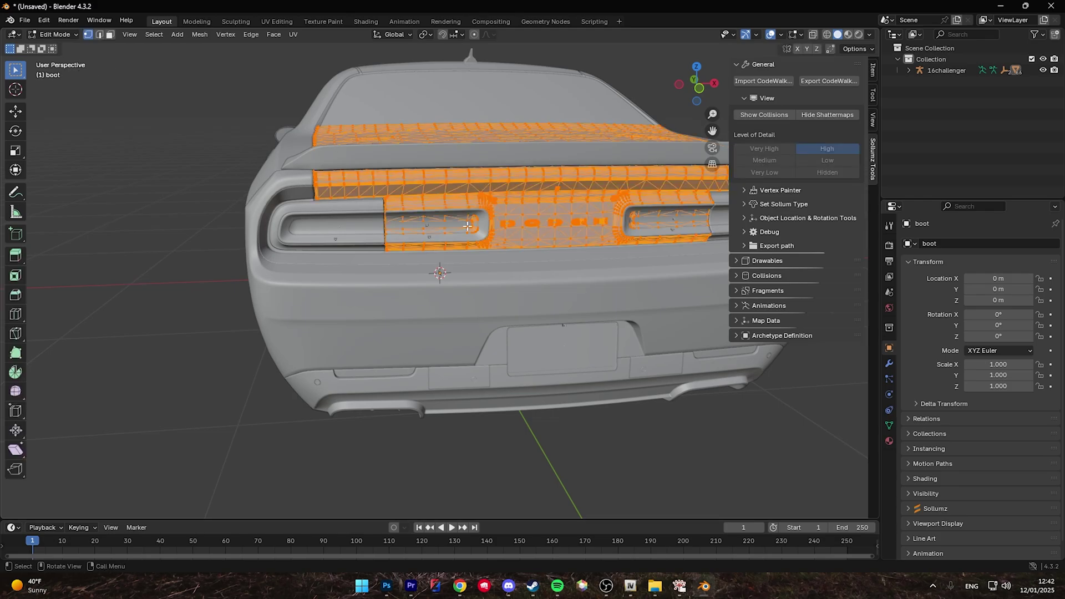
pyautogui.click(110, 36)
# Select the faces of the first D in the DODGE lettering on the boot's rear panel.
pyautogui.hotkey('shift', '`')
pyautogui.press('w')
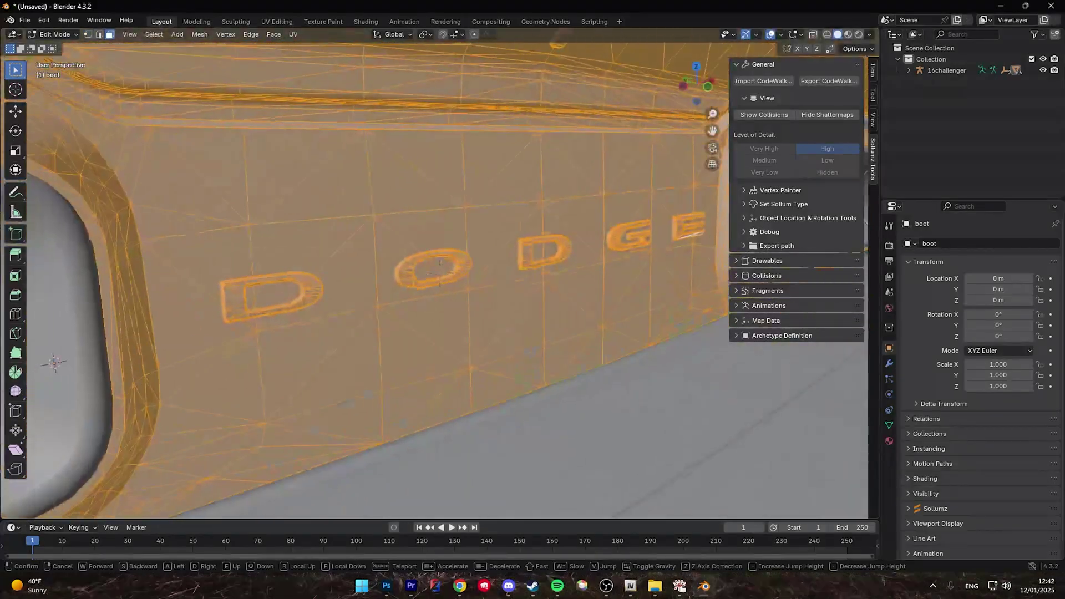
pyautogui.click(415, 281)
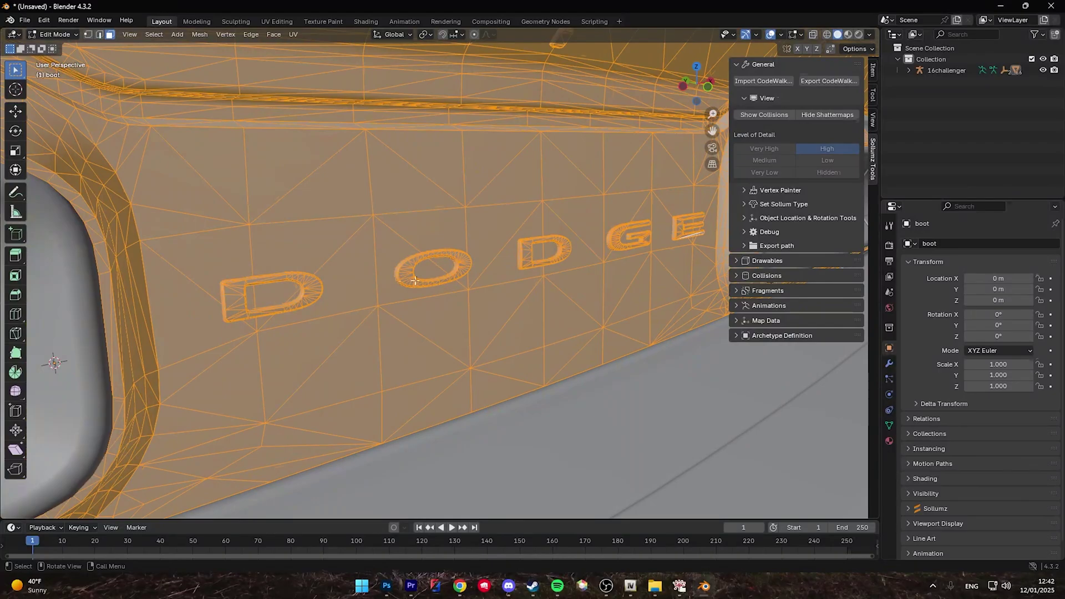
pyautogui.click(211, 270)
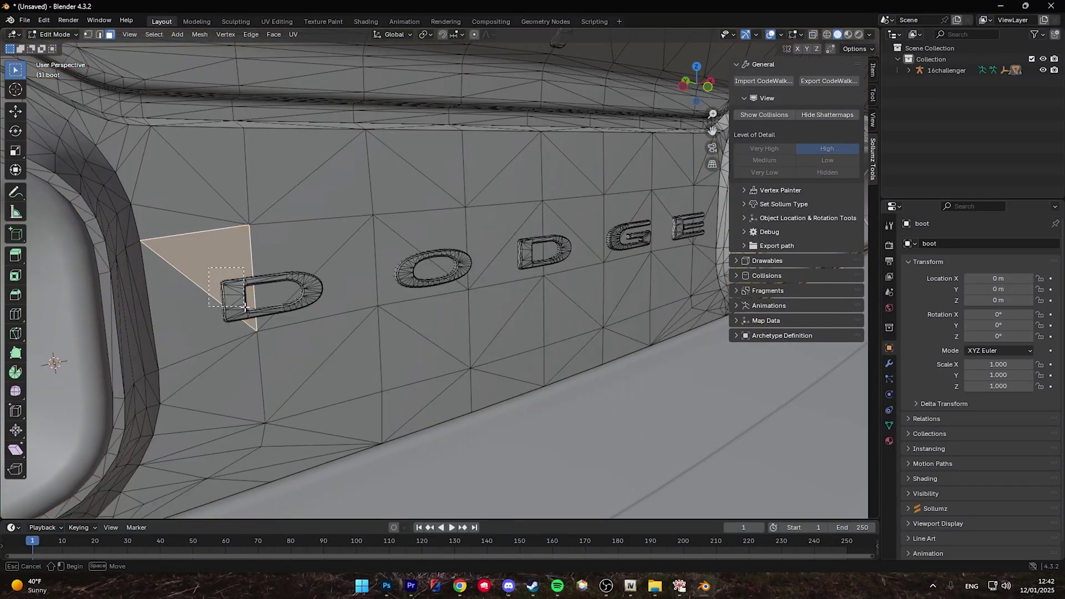
pyautogui.press('ctrl+KP_Add')
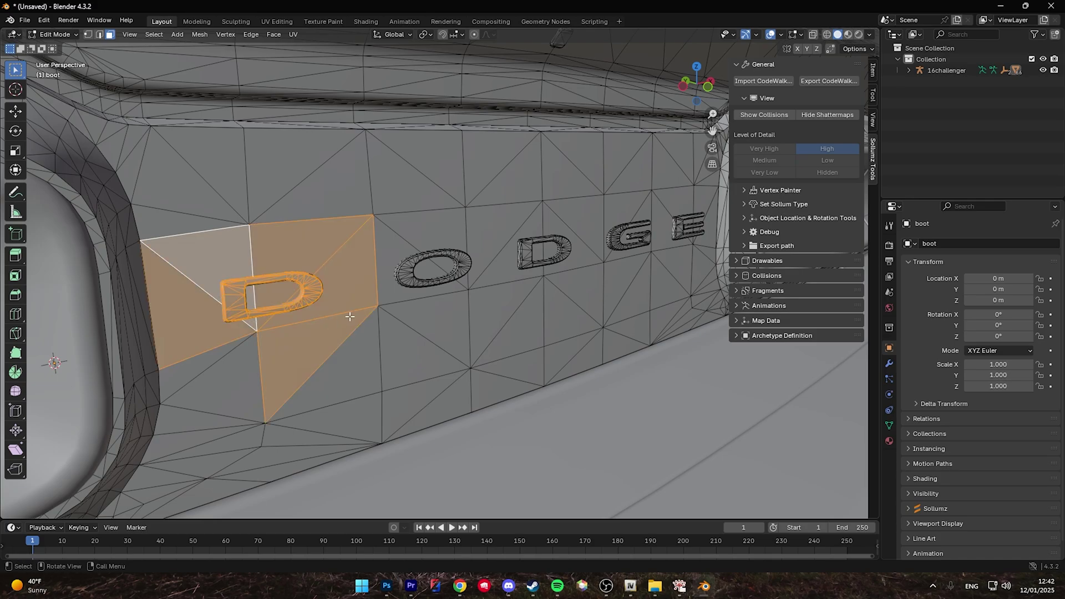
# Add the faces of the letter O and the second D of the DODGE lettering to the selection.
pyautogui.hotkey('shift', '`')
pyautogui.press('d')
pyautogui.click(390, 293)
pyautogui.moveTo(334, 217); pyautogui.dragTo(467, 291)
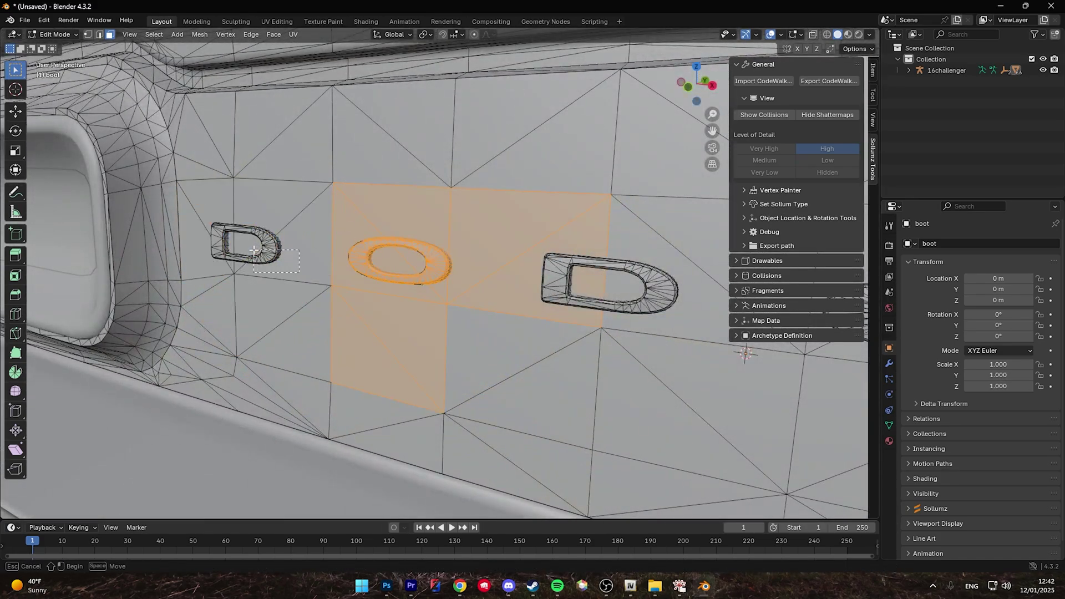
pyautogui.keyDown('shift'); pyautogui.click(206, 217); pyautogui.keyUp('shift')
pyautogui.press('ctrl+KP_Add')
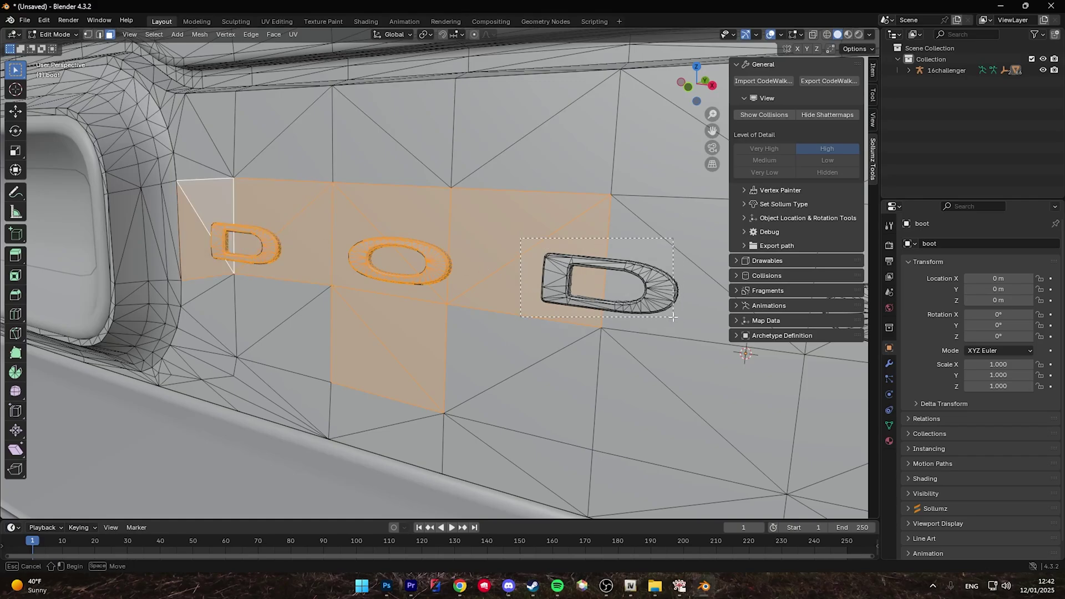
pyautogui.press('ctrl+KP_Add')
# Extend the face selection to the letters G and E of the DODGE lettering.
pyautogui.hotkey('shift', '`')
pyautogui.click(440, 273)
pyautogui.keyDown('shift'); pyautogui.moveTo(369, 240); pyautogui.dragTo(547, 313); pyautogui.keyUp('shift')
pyautogui.hotkey('shift', '`')
pyautogui.click(440, 273)
pyautogui.keyDown('shift'); pyautogui.moveTo(466, 262); pyautogui.dragTo(564, 301); pyautogui.keyUp('shift')
pyautogui.keyDown('shift'); pyautogui.moveTo(550, 250); pyautogui.dragTo(579, 281); pyautogui.keyUp('shift')
pyautogui.hotkey('shift', '`')
pyautogui.press('d')
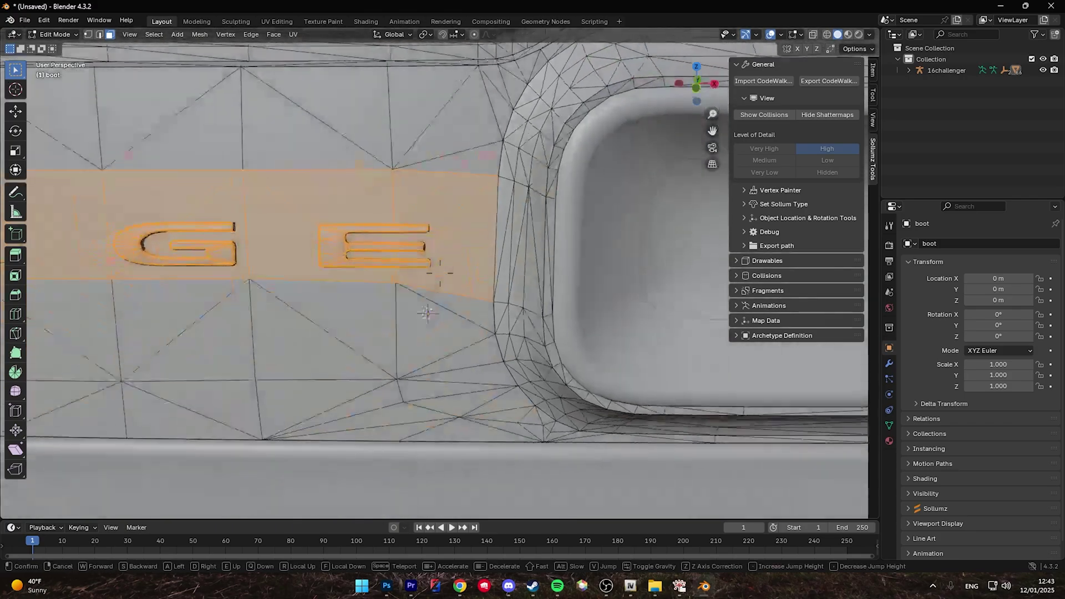
pyautogui.press('w')
pyautogui.click(440, 273)
pyautogui.keyDown('shift'); pyautogui.moveTo(546, 316); pyautogui.dragTo(344, 201); pyautogui.keyUp('shift')
# Add the missed inner side faces of the letter G, along its curve and middle bar, to the selection.
pyautogui.hotkey('shift', '`')
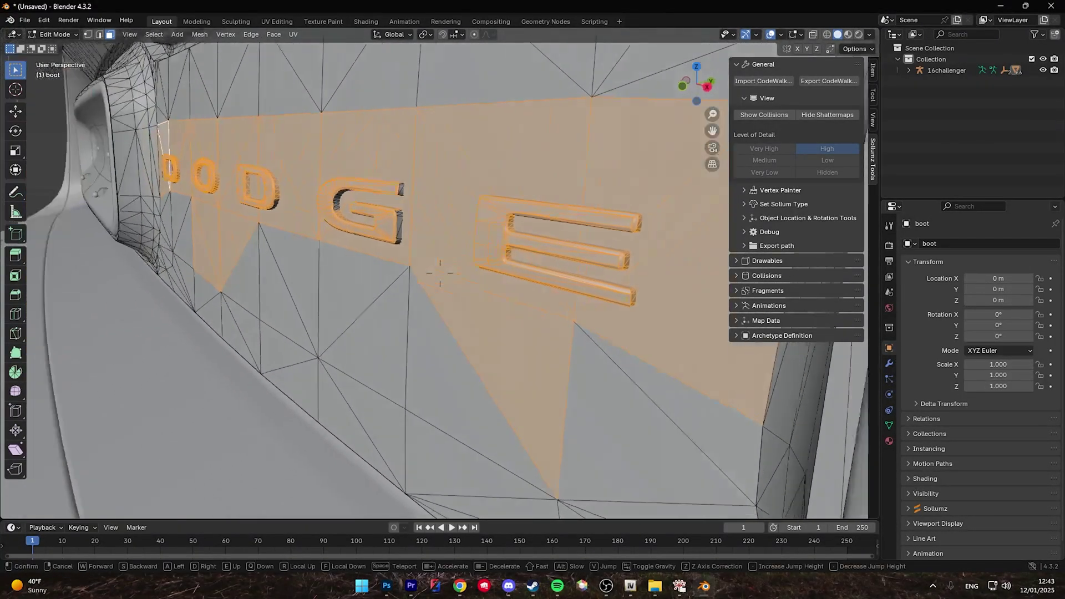
pyautogui.press('w')
pyautogui.click(440, 273)
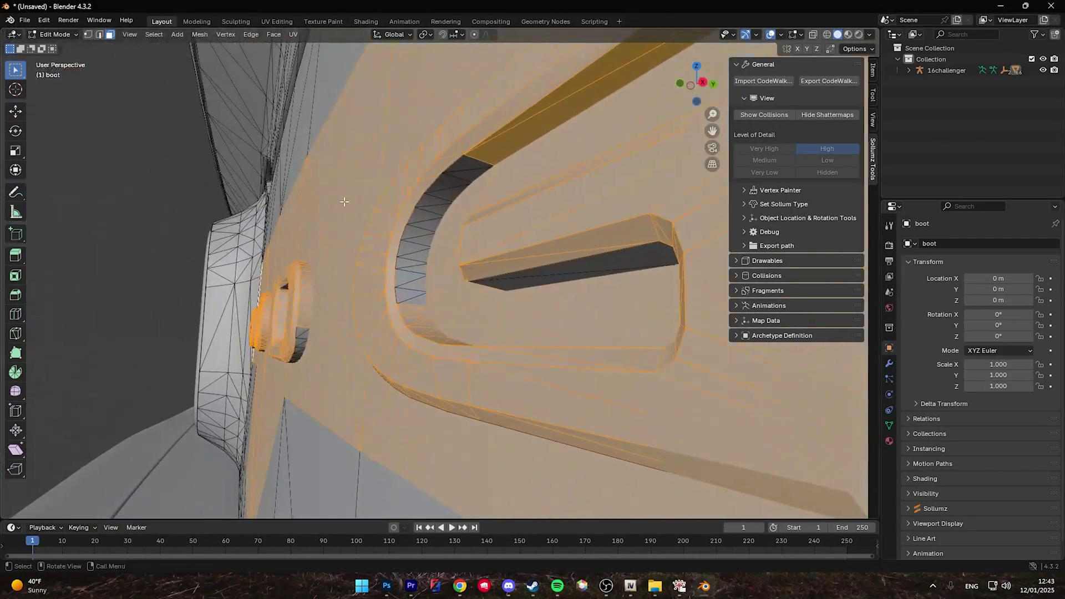
pyautogui.keyDown('ctrl'); pyautogui.click(418, 300); pyautogui.keyUp('ctrl')
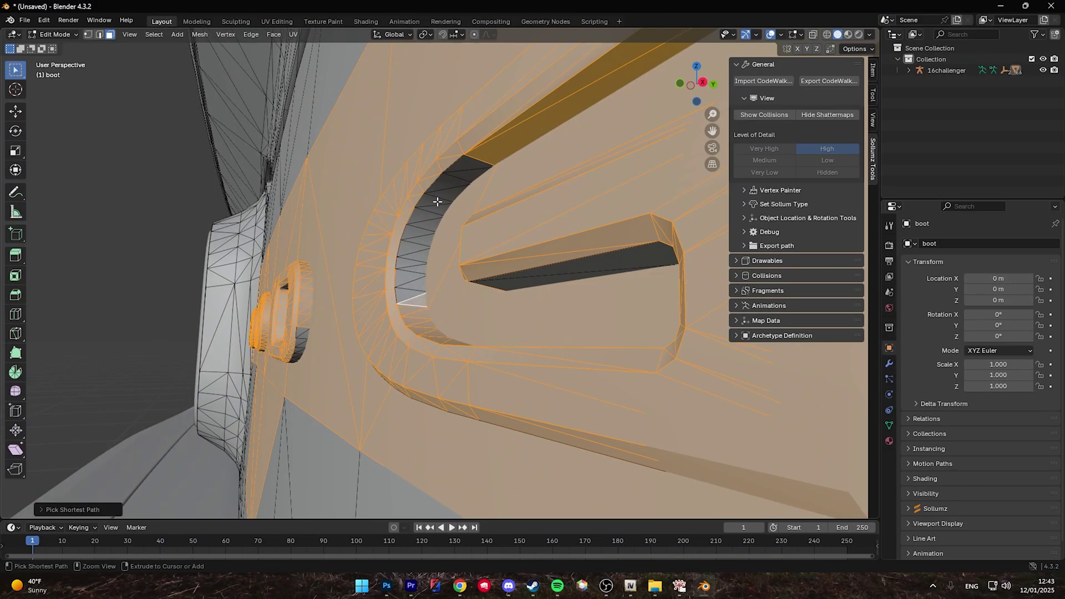
pyautogui.keyDown('ctrl'); pyautogui.click(444, 182); pyautogui.keyUp('ctrl')
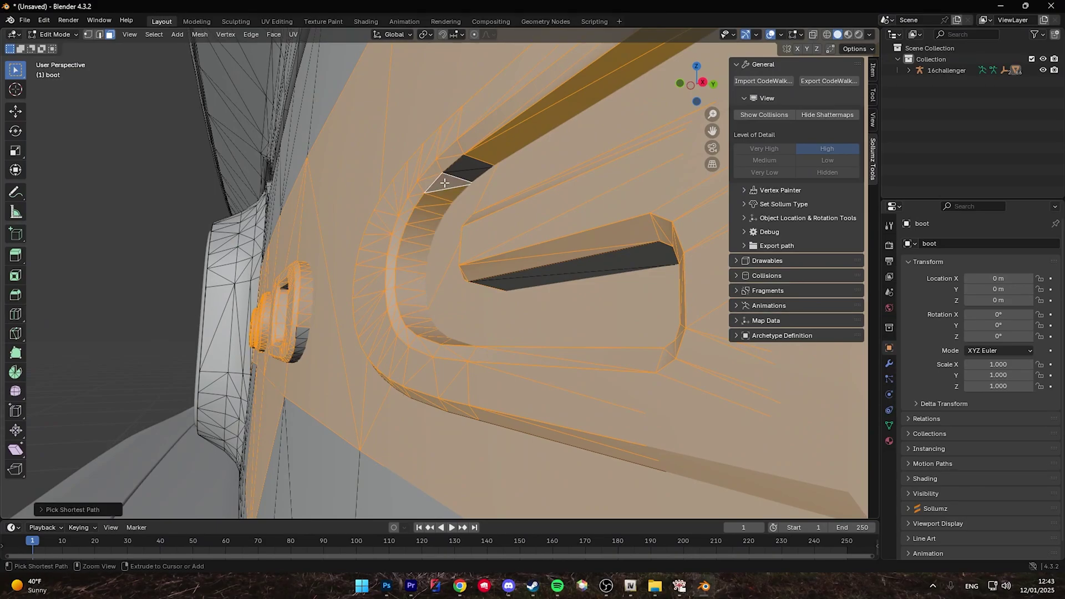
pyautogui.keyDown('ctrl'); pyautogui.click(484, 171); pyautogui.keyUp('ctrl')
# Examine the whole DODGE lettering from both sides for faces missing from the selection.
pyautogui.hotkey('shift', '`')
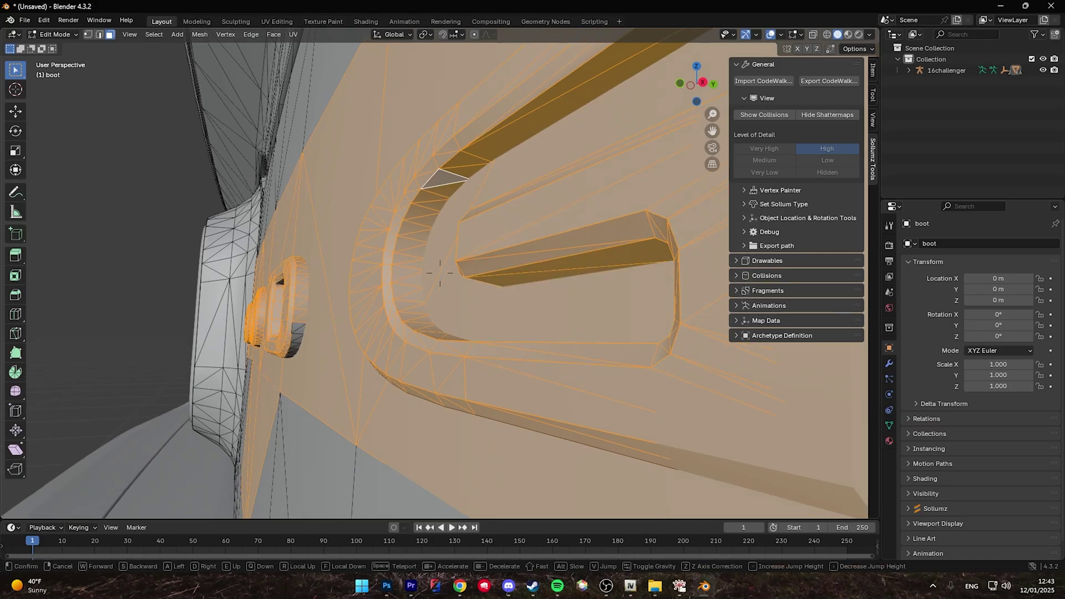
pyautogui.press('s')
pyautogui.click(440, 273)
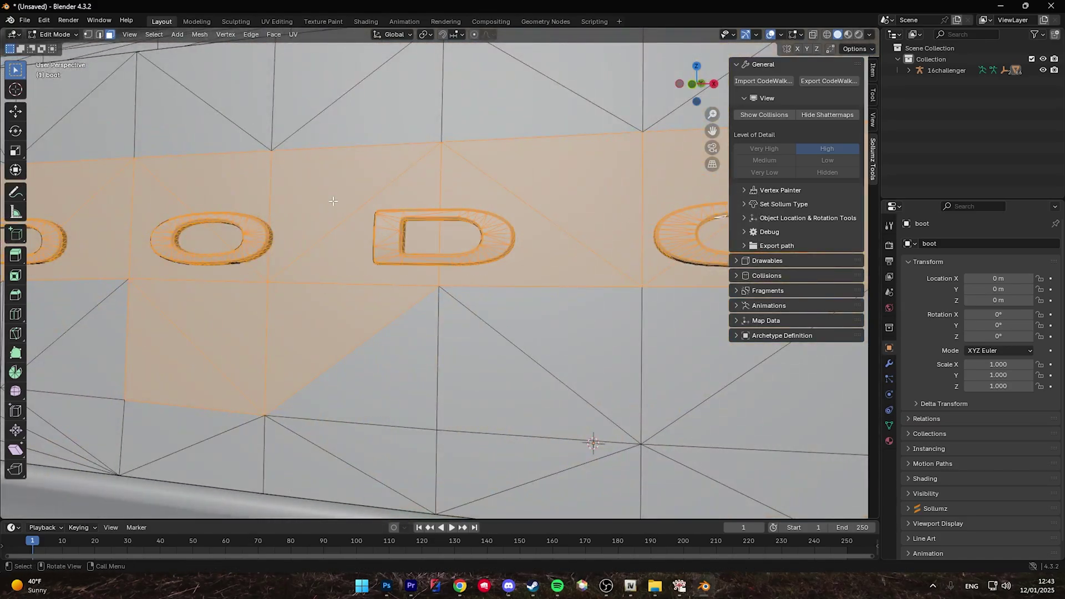
pyautogui.hotkey('shift', '`')
pyautogui.press('w')
pyautogui.click(435, 274)
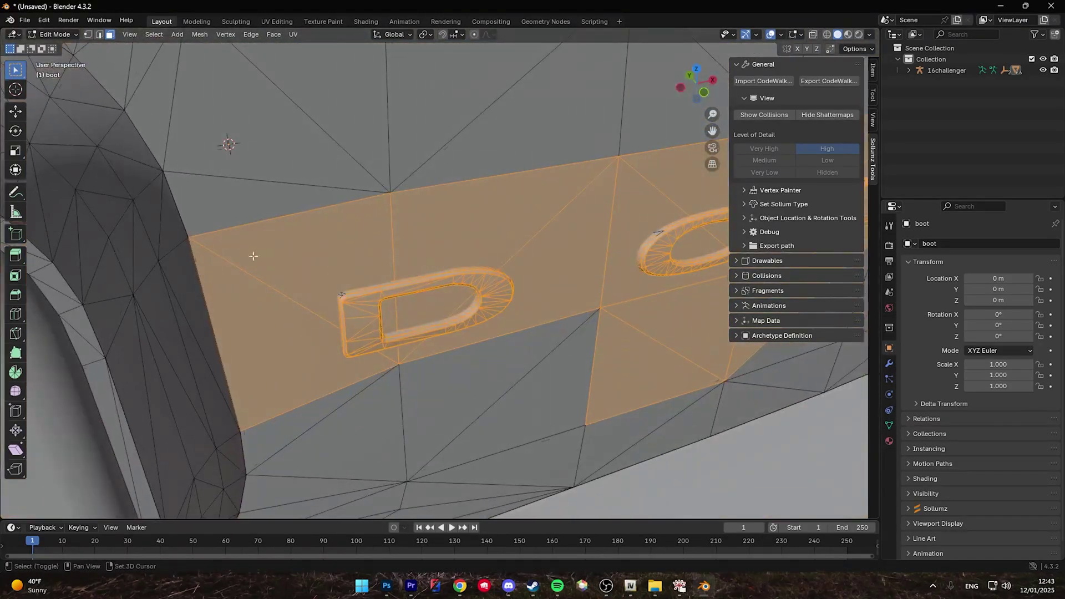
pyautogui.hotkey('shift', '`')
pyautogui.press('d')
pyautogui.press('w')
pyautogui.click(435, 274)
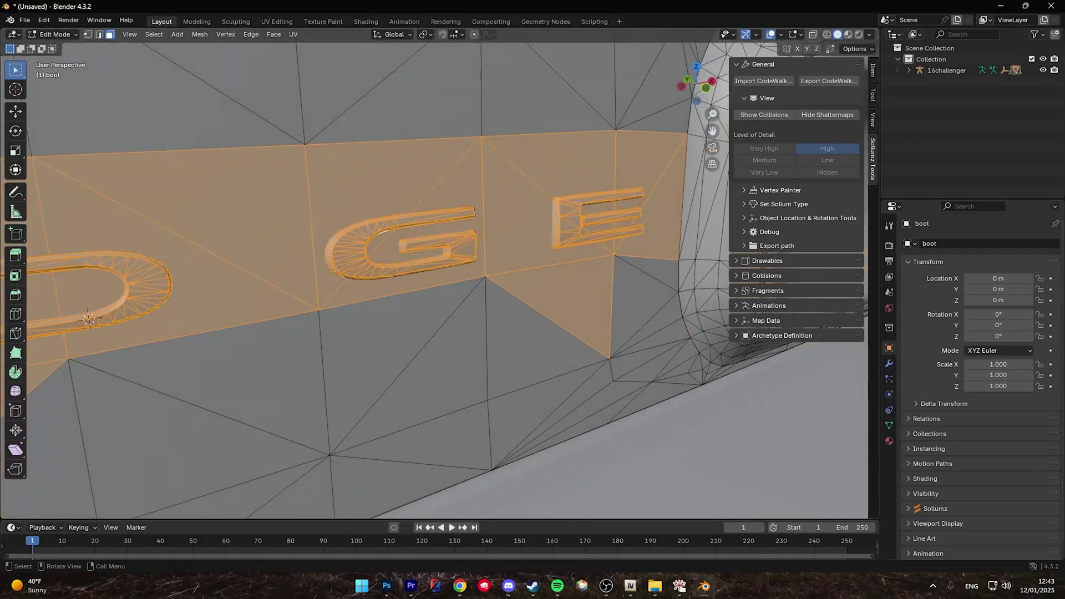
pyautogui.hotkey('shift', '`')
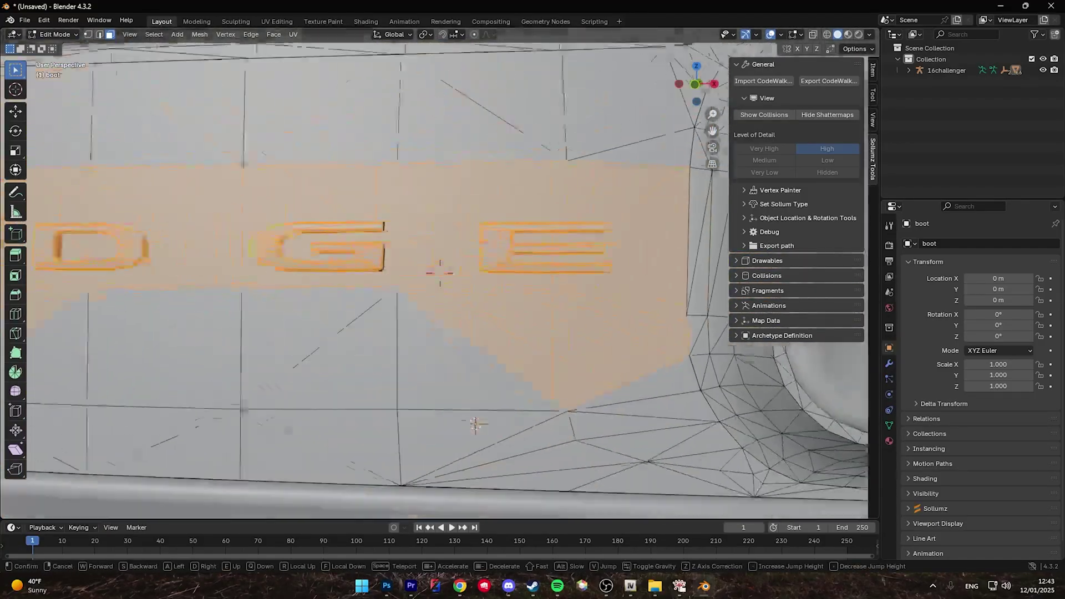
pyautogui.press('d')
pyautogui.click(440, 273)
pyautogui.hotkey('shift', '`')
pyautogui.press('s')
pyautogui.click(435, 273)
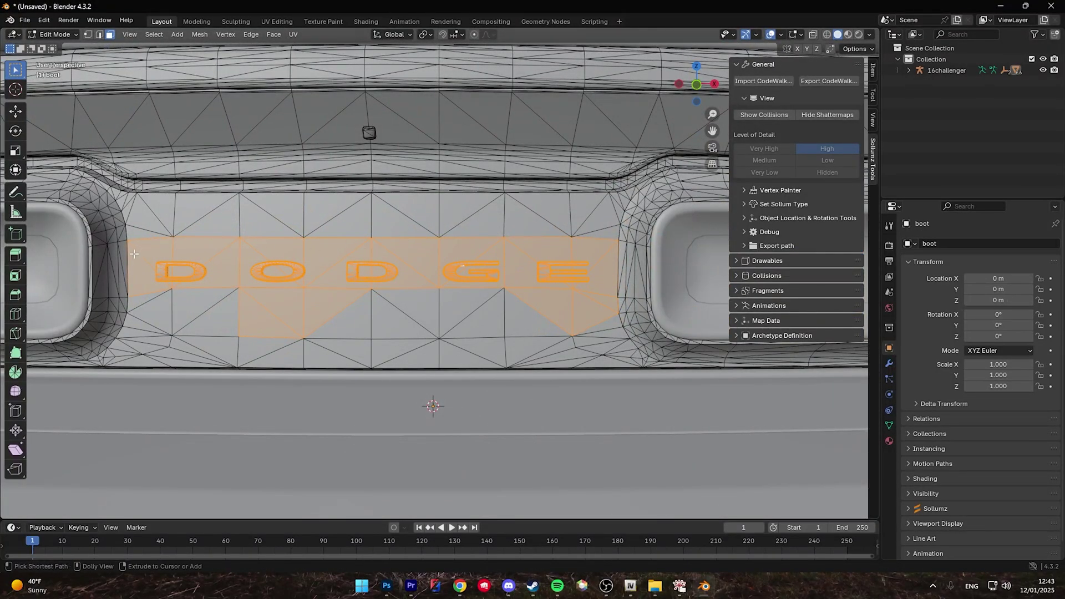
# Deselect the flat boot panel faces around and below the DODGE lettering, keeping only the letters selected.
pyautogui.keyDown('ctrl'); pyautogui.moveTo(129, 246); pyautogui.dragTo(146, 243); pyautogui.keyUp('ctrl')
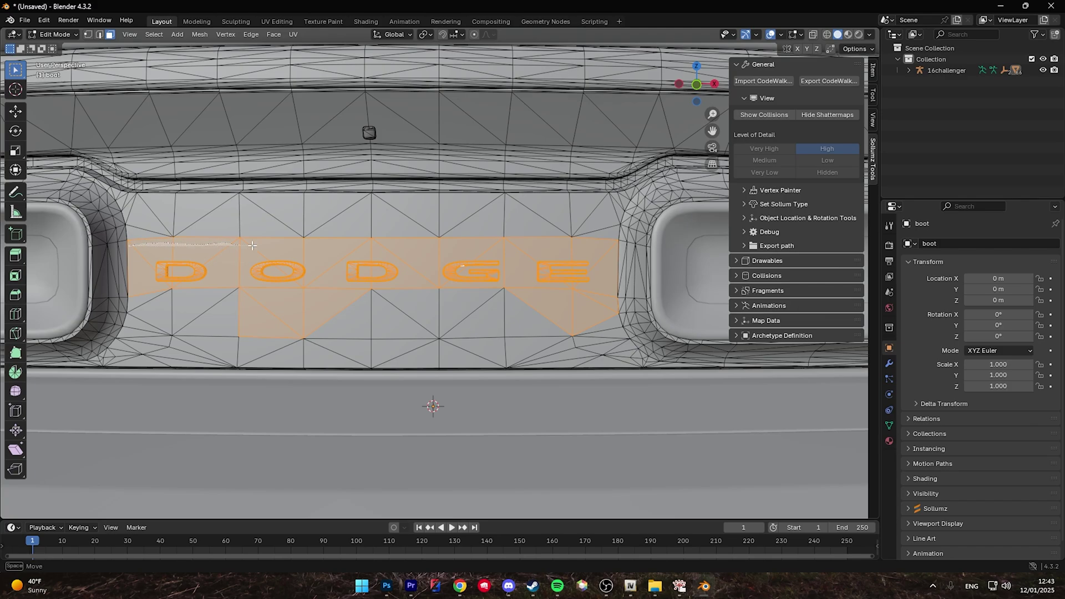
pyautogui.keyDown('ctrl'); pyautogui.moveTo(252, 245); pyautogui.dragTo(503, 279); pyautogui.keyUp('ctrl')
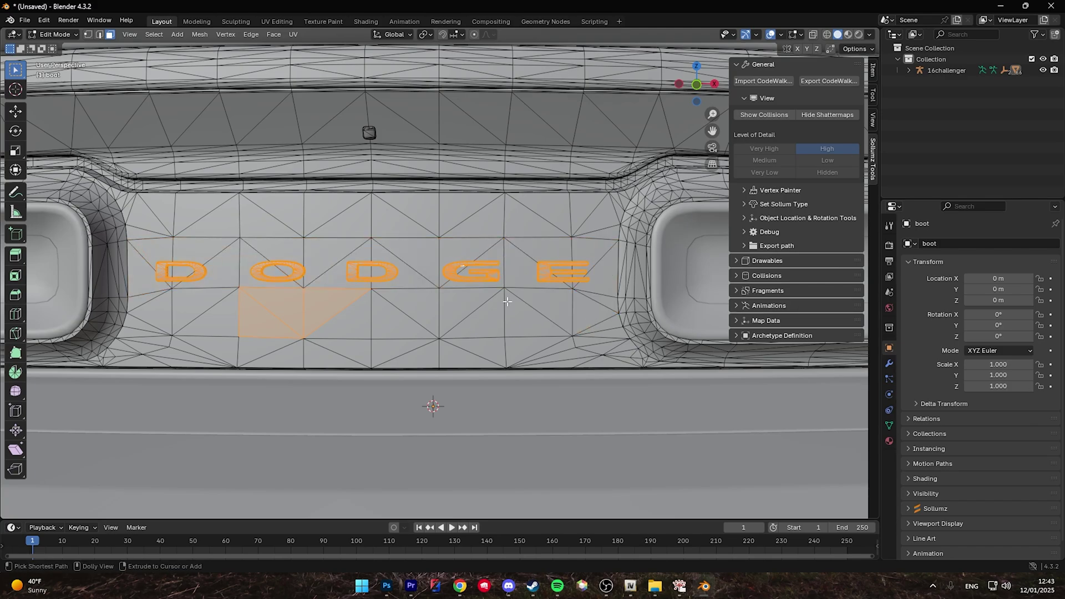
pyautogui.hotkey('alt', 'a')
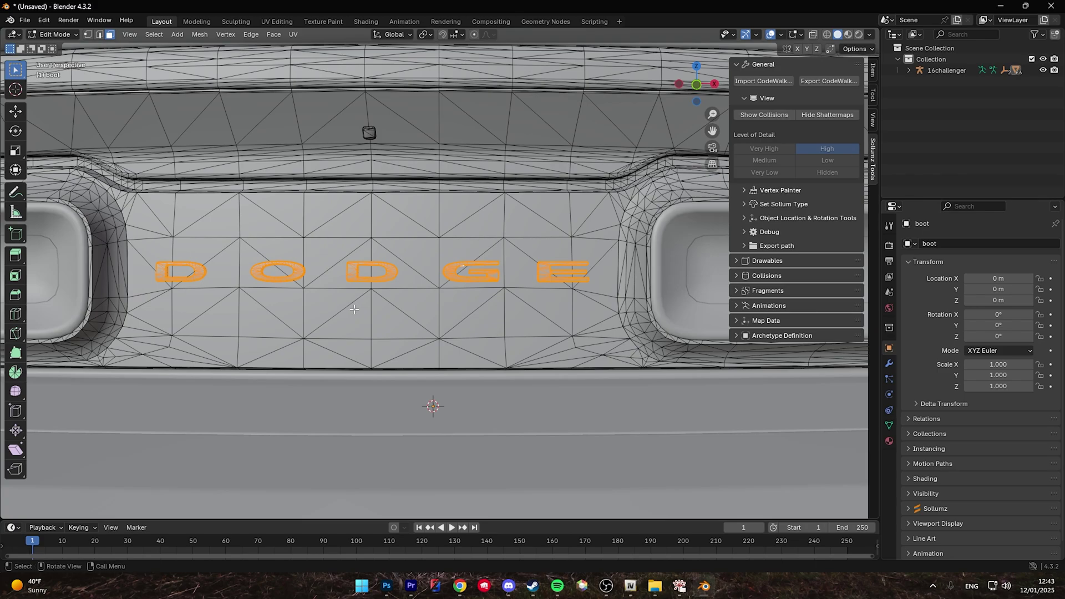
# Delete the vertices of the selected DODGE lettering and return the boot to Object Mode.
pyautogui.press('x')
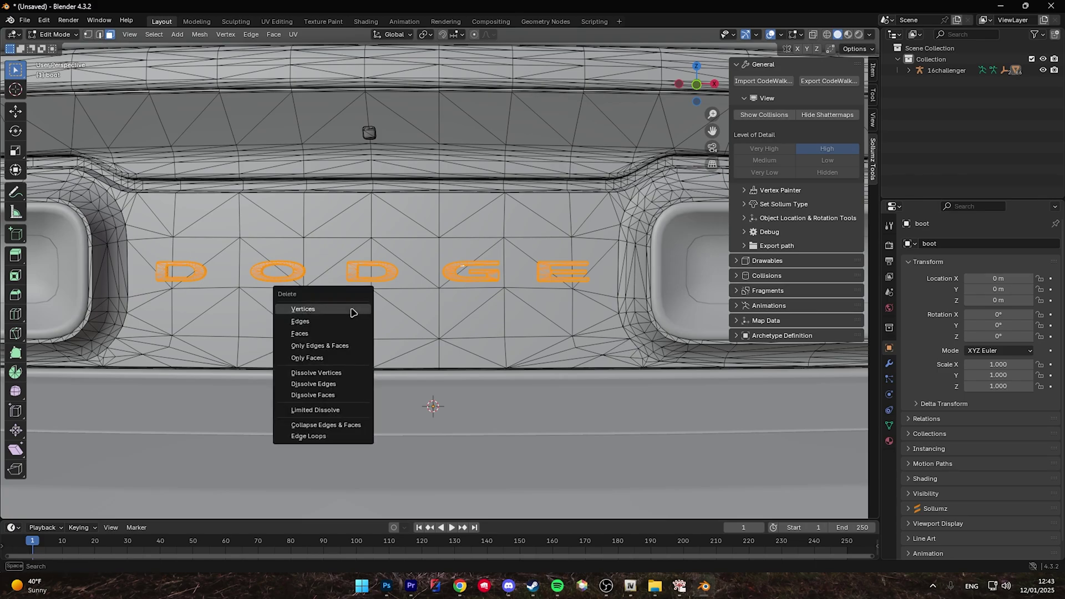
pyautogui.click(351, 312)
pyautogui.scroll(-4, 352, 307)
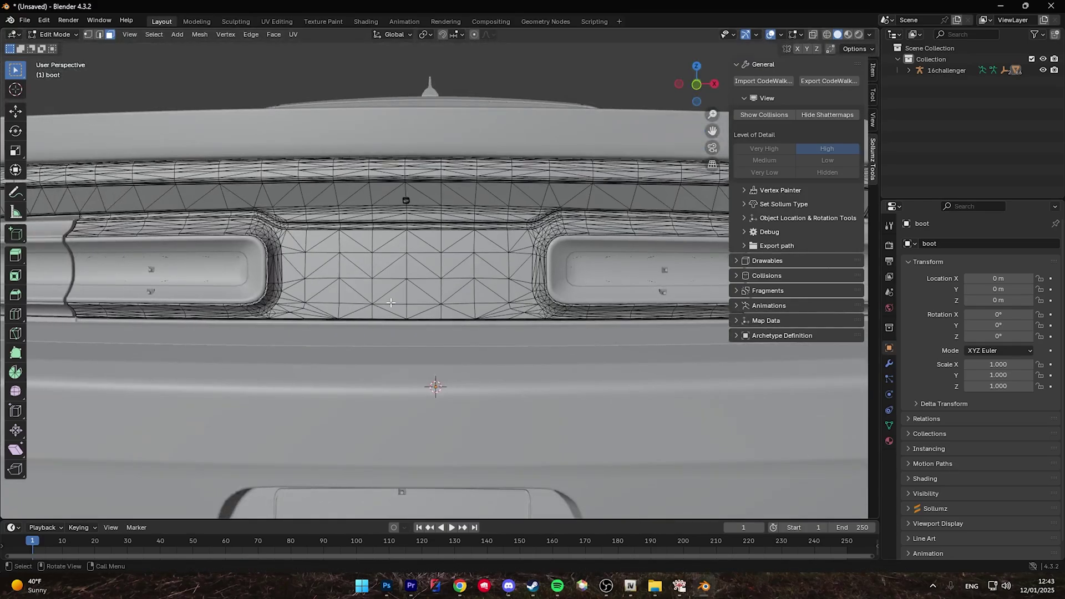
pyautogui.press('Tab')
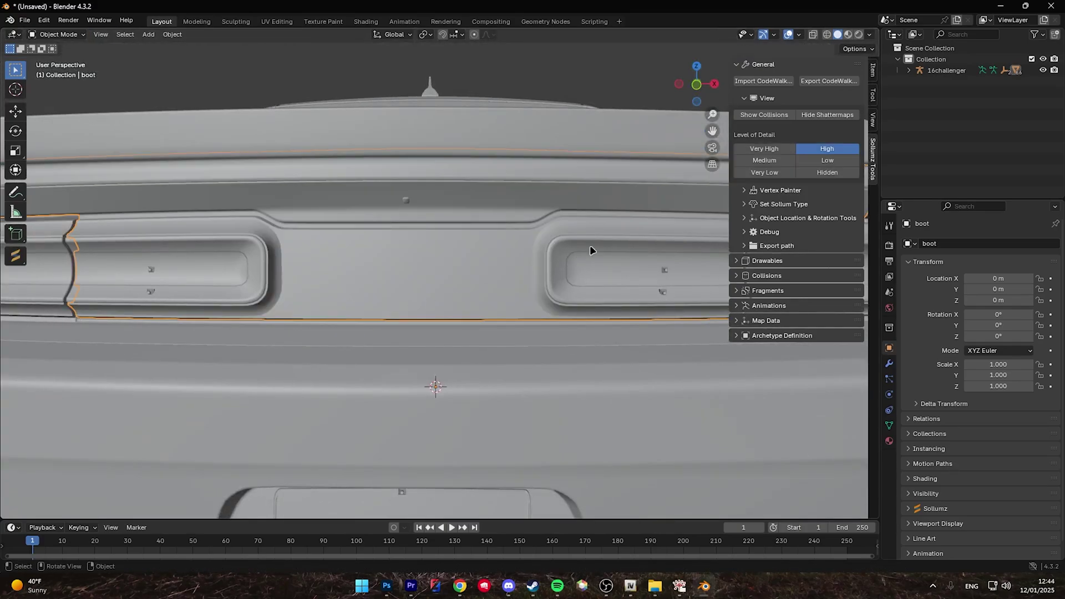
# Show the car's collision meshes with Sollumz and view the whole model from its rear side.
pyautogui.click(763, 117)
pyautogui.hotkey('shift', '`')
pyautogui.press('s')
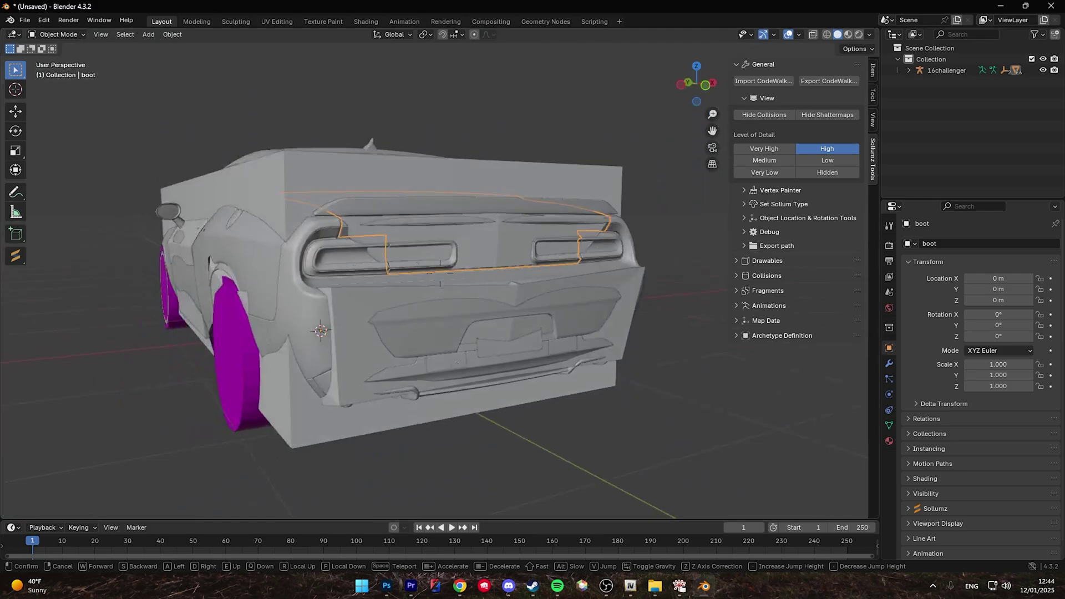
pyautogui.click(577, 201)
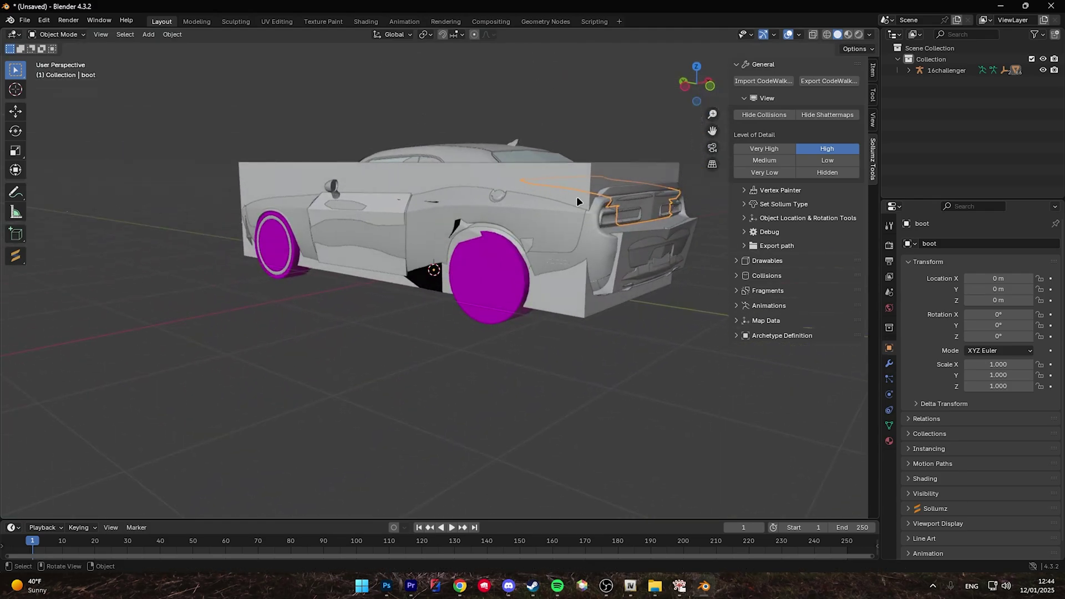
# Select all objects of the car and export them with the Sollumz CodeWalker export to the Downloads folder.
pyautogui.press('a')
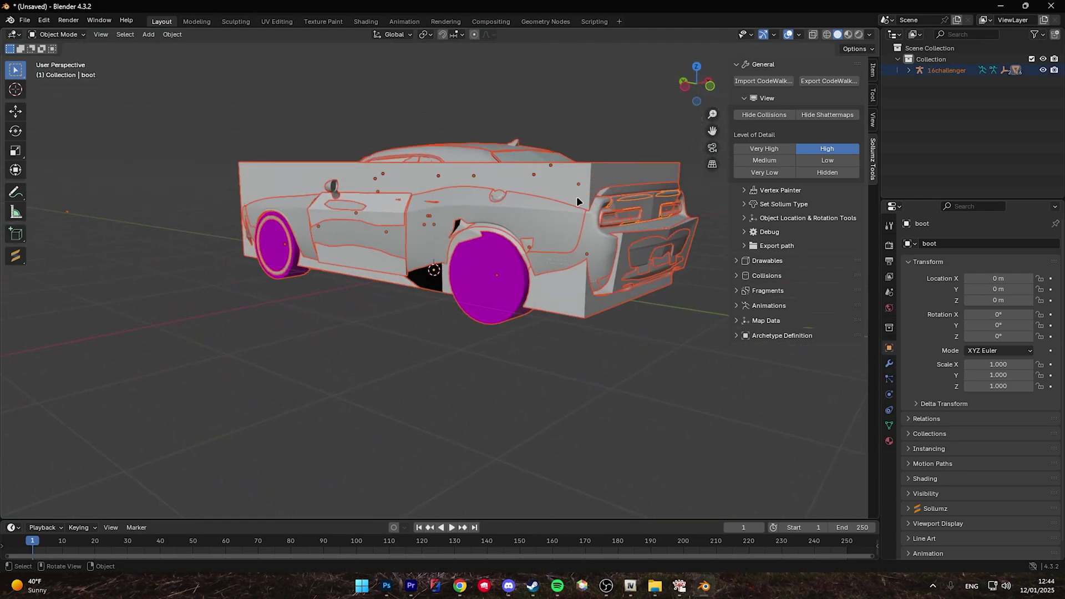
pyautogui.click(820, 84)
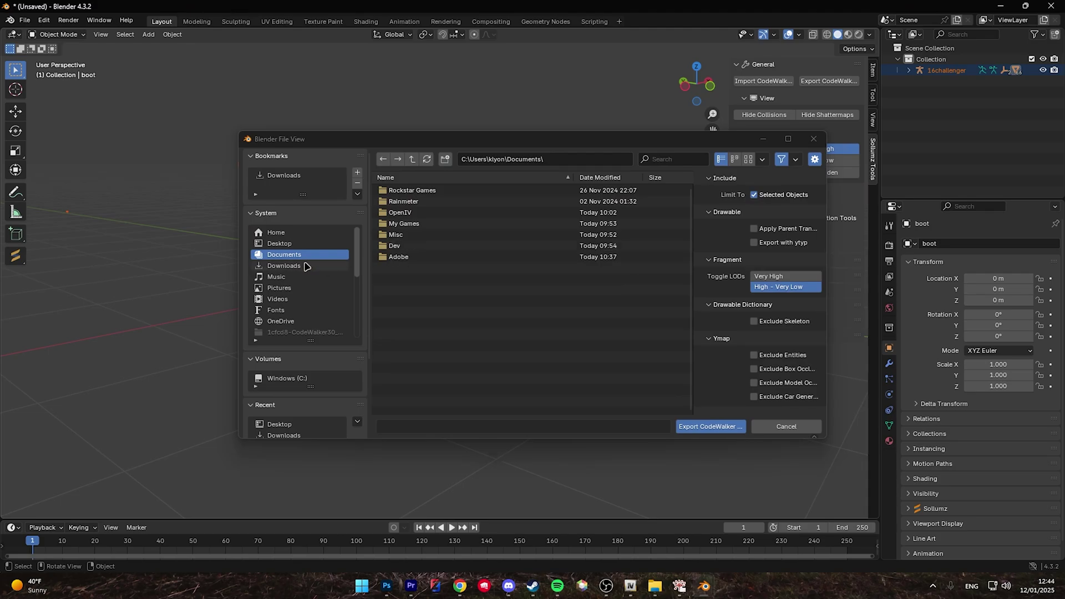
pyautogui.click(307, 266)
pyautogui.click(710, 426)
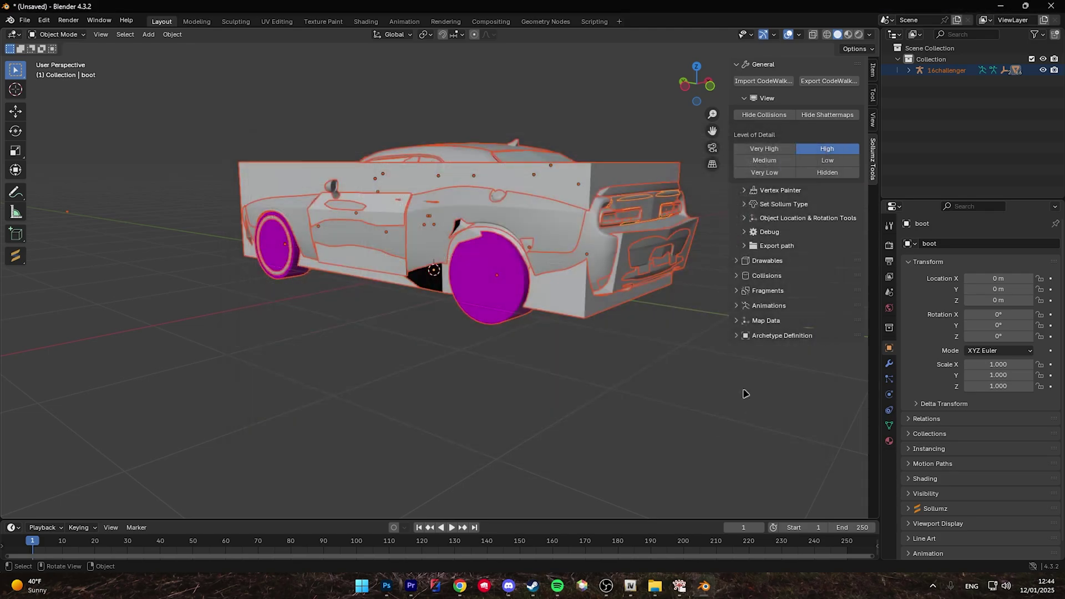
# Switch to CodeWalker's RPF Explorer, preview 16challenger.yft from the mods folder, inspect the car's rear, and close the preview.
pyautogui.click(1002, 7)
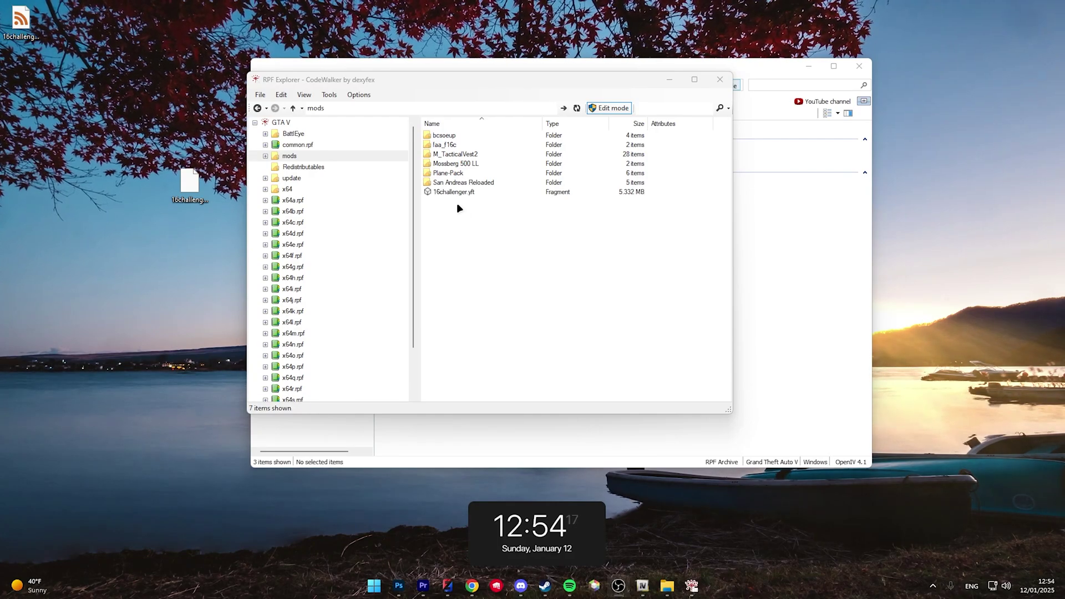
pyautogui.click(448, 191)
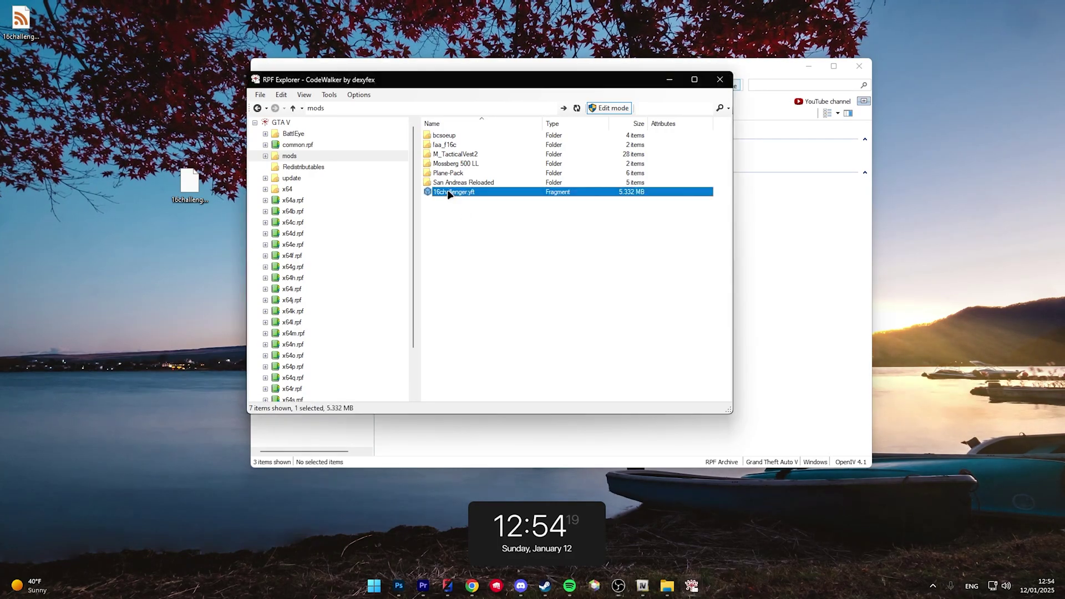
pyautogui.doubleClick(448, 192)
pyautogui.moveTo(500, 278); pyautogui.dragTo(494, 348)
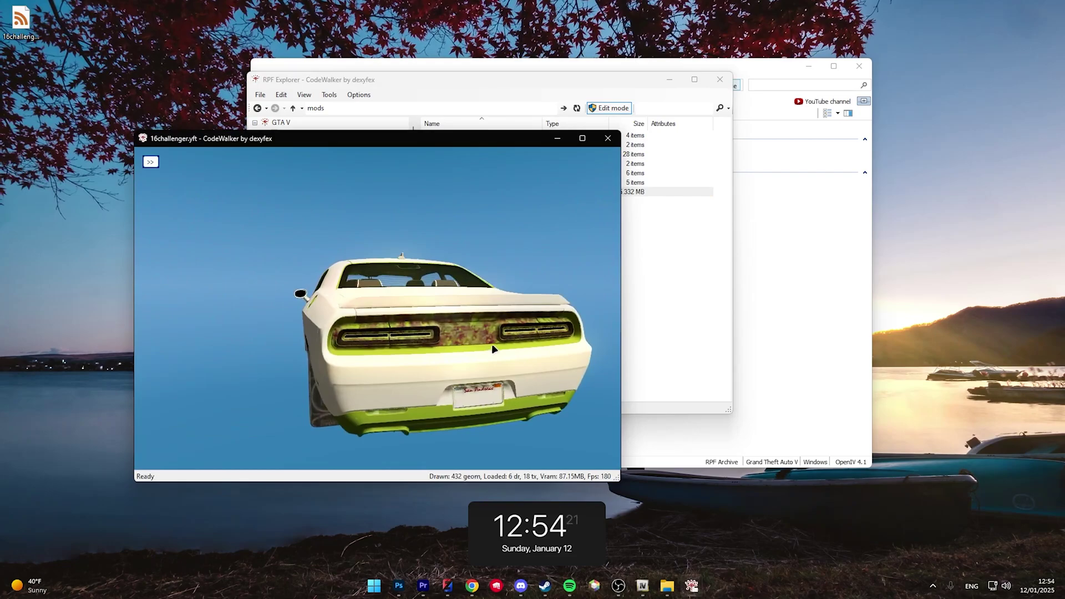
pyautogui.click(606, 140)
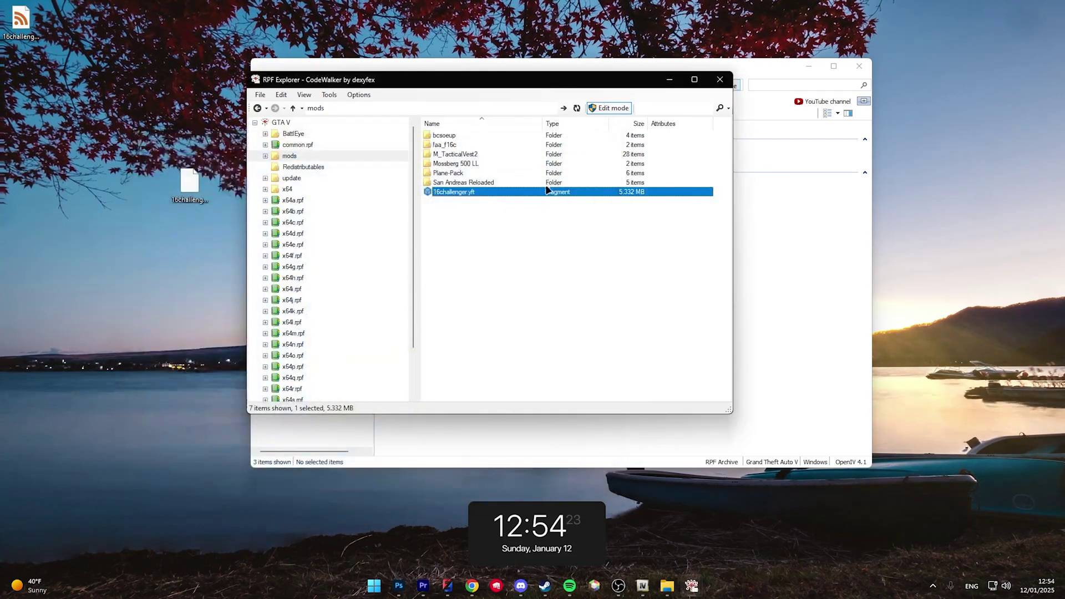
# Delete the old 16challenger file from the desktop and copy 16challenger.yft there from the RPF Explorer's mods folder.
pyautogui.rightClick(196, 184)
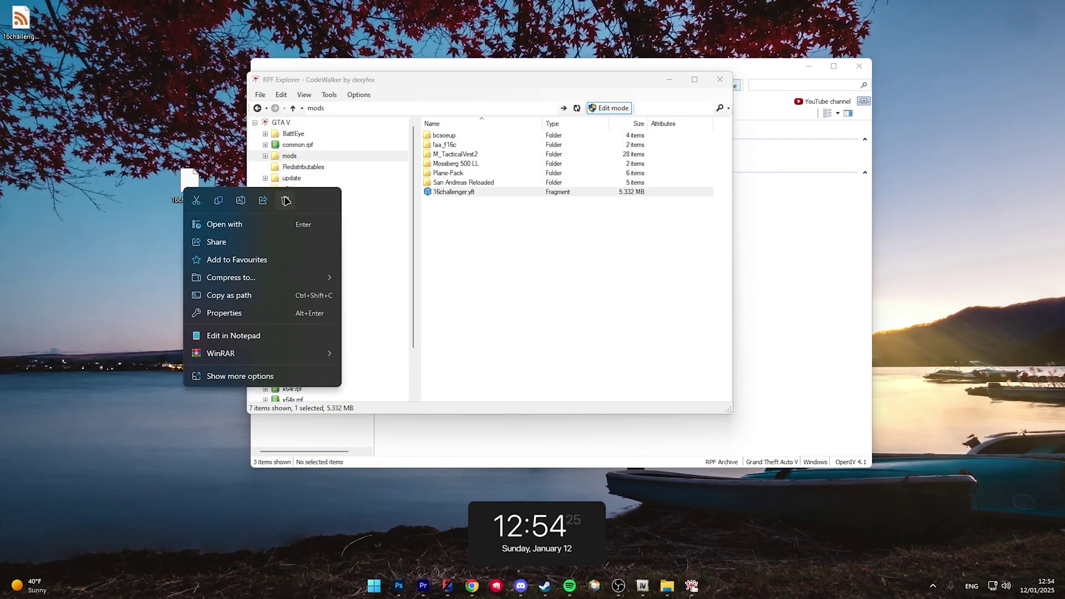
pyautogui.click(285, 201)
pyautogui.moveTo(437, 193); pyautogui.dragTo(114, 203)
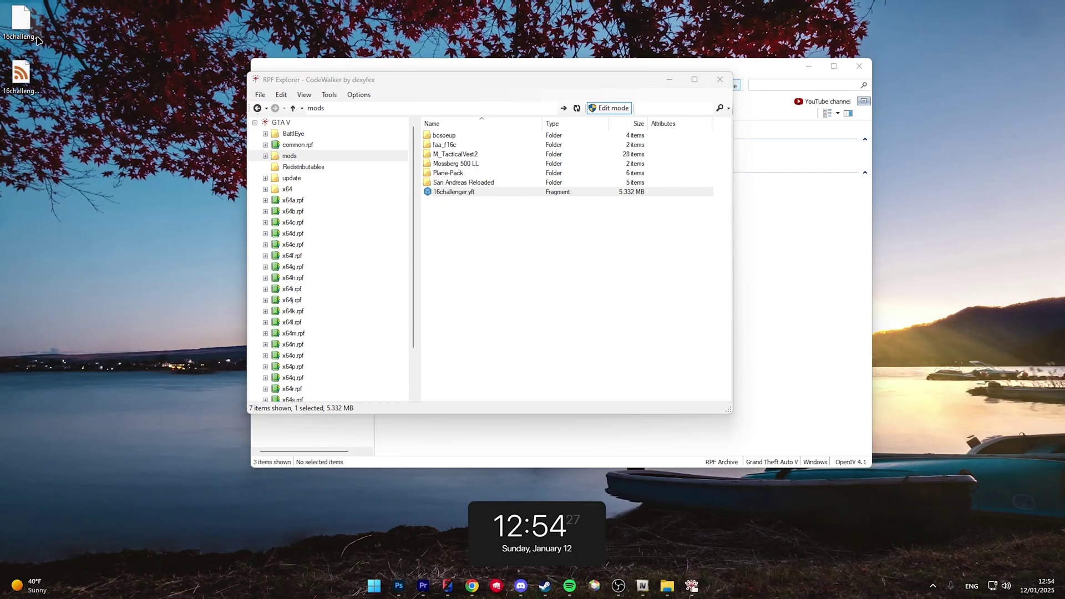
# Duplicate 16challenger.yft on the desktop and rename the copy 16challenger_hi.yft.
pyautogui.click(21, 25)
pyautogui.hotkey('ctrl', 'c')
pyautogui.hotkey('ctrl', 'v')
pyautogui.rightClick(29, 127)
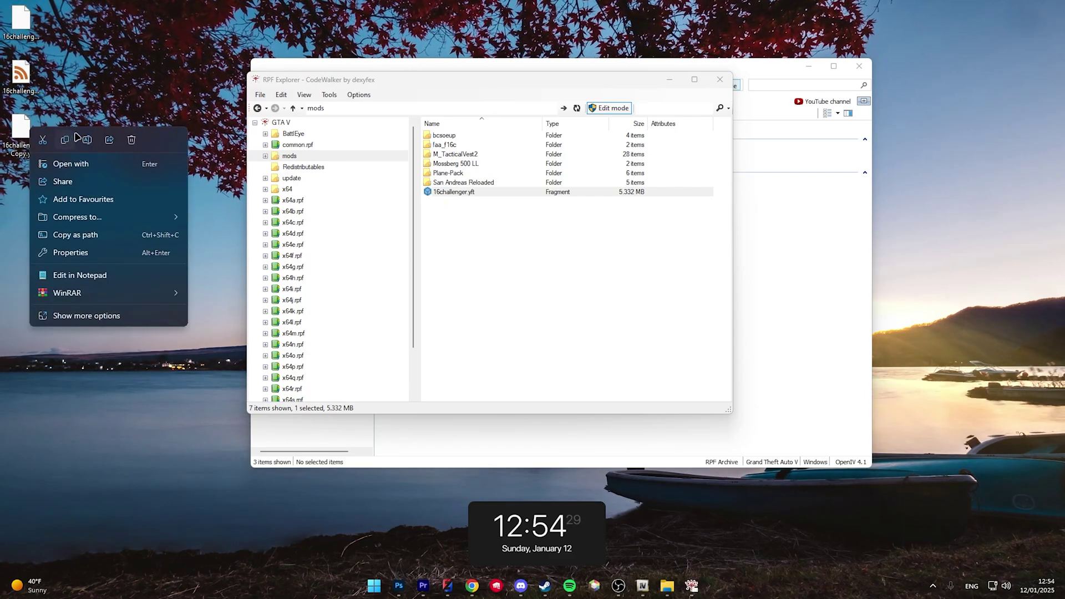
pyautogui.click(81, 139)
pyautogui.press('BackSpace')
pyautogui.press('BackSpace')
pyautogui.press('BackSpace')
pyautogui.press('BackSpace')
pyautogui.press('BackSpace')
pyautogui.press('BackSpace')
pyautogui.press('BackSpace')
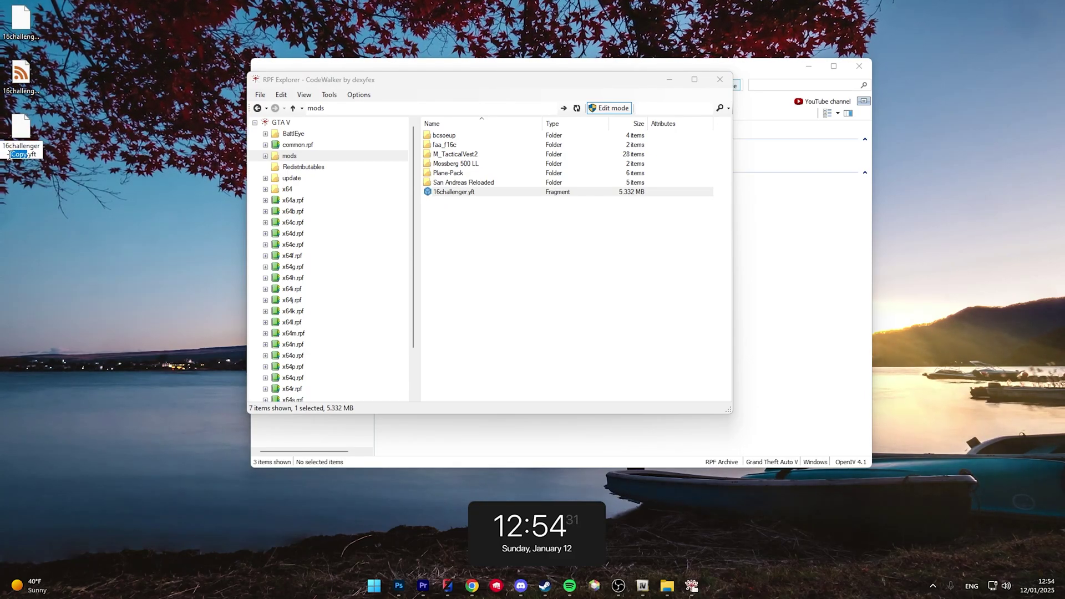
pyautogui.write('_hi')
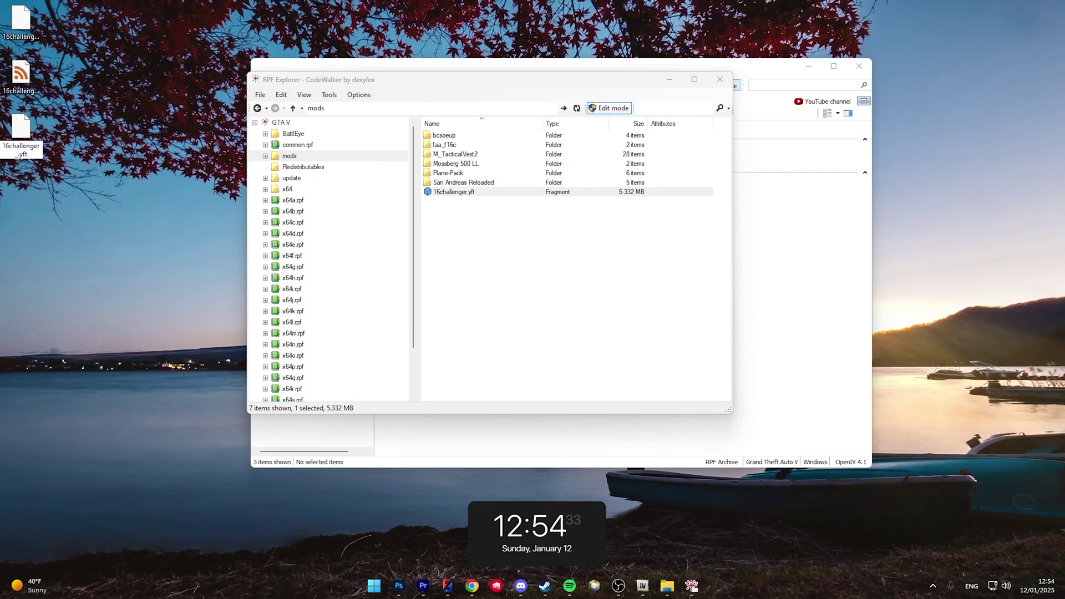
pyautogui.press('Return')
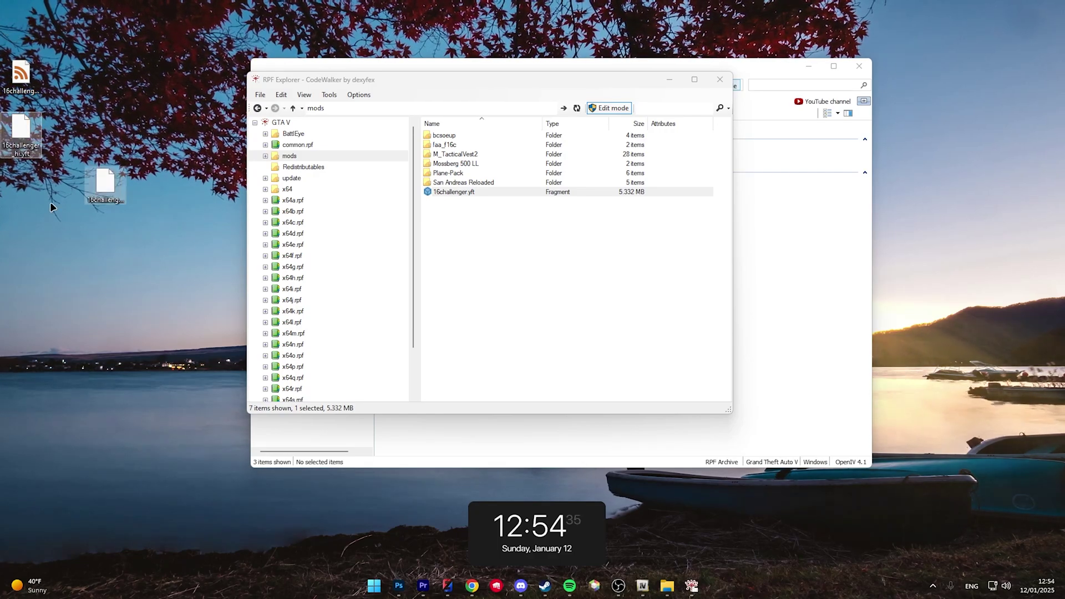
# Rearrange 16challenger.yft and 16challenger_hi.yft on the desktop so that the two files sit apart.
pyautogui.click(106, 183)
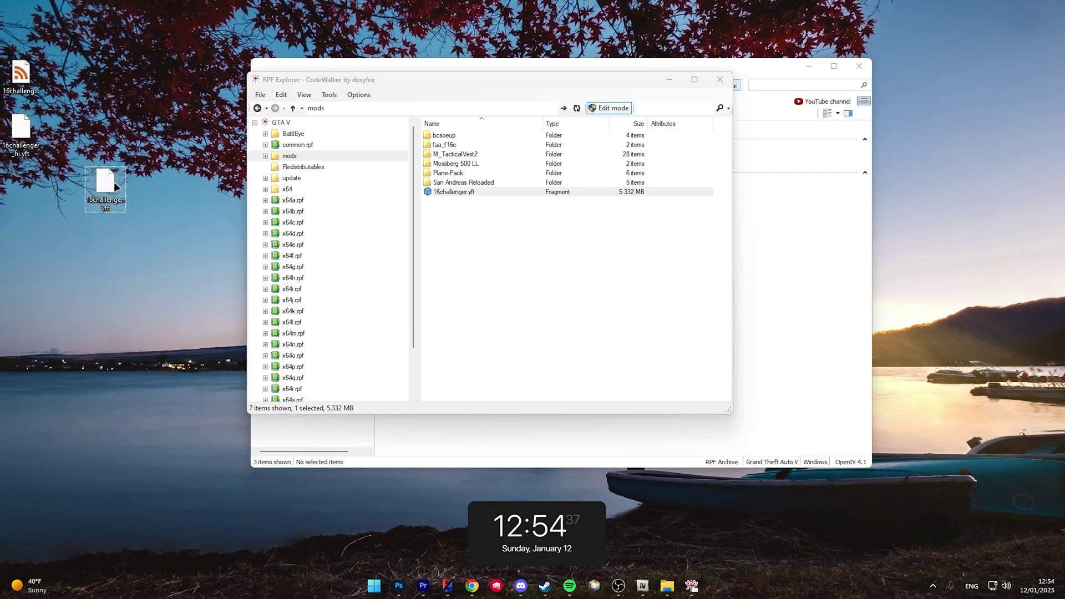
pyautogui.moveTo(109, 186); pyautogui.dragTo(107, 131)
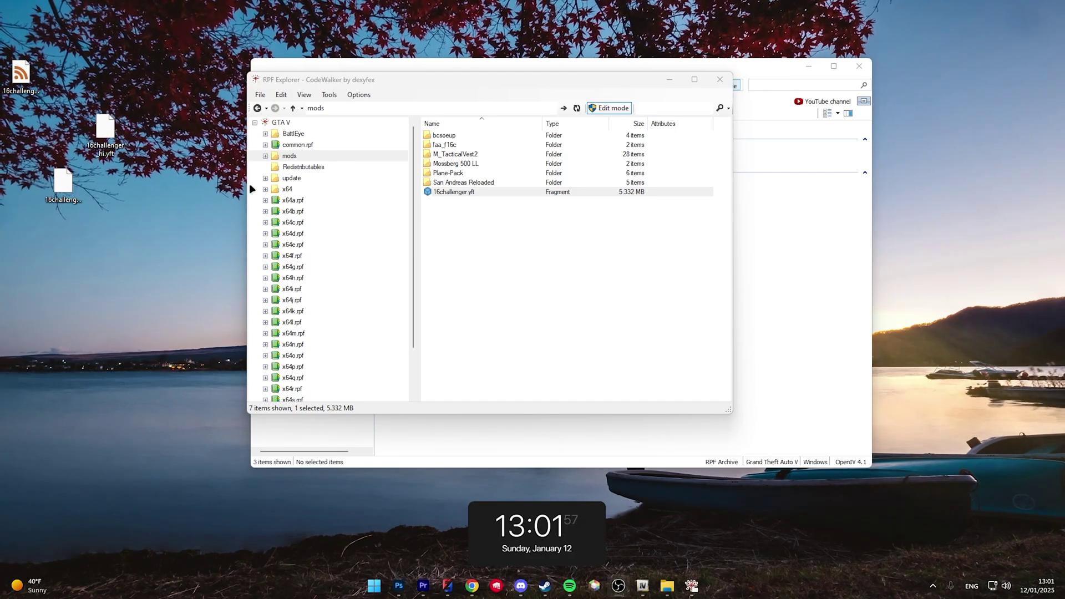
pyautogui.moveTo(57, 181); pyautogui.dragTo(85, 298)
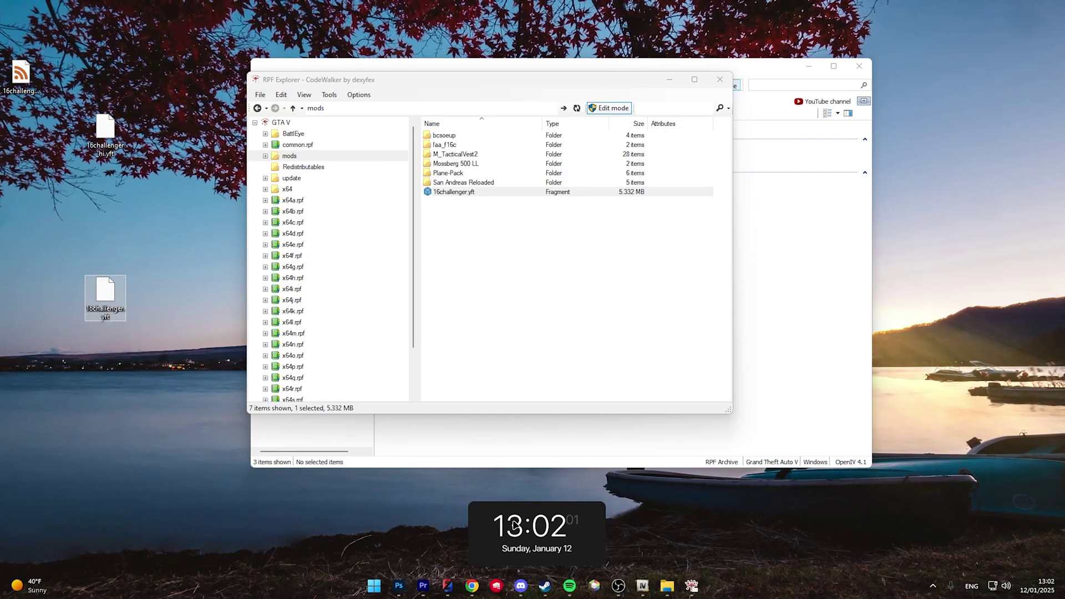
# Switch to ZModeler and import 16challenger.yft from the desktop, preloading all *.ytd packs.
pyautogui.click(451, 586)
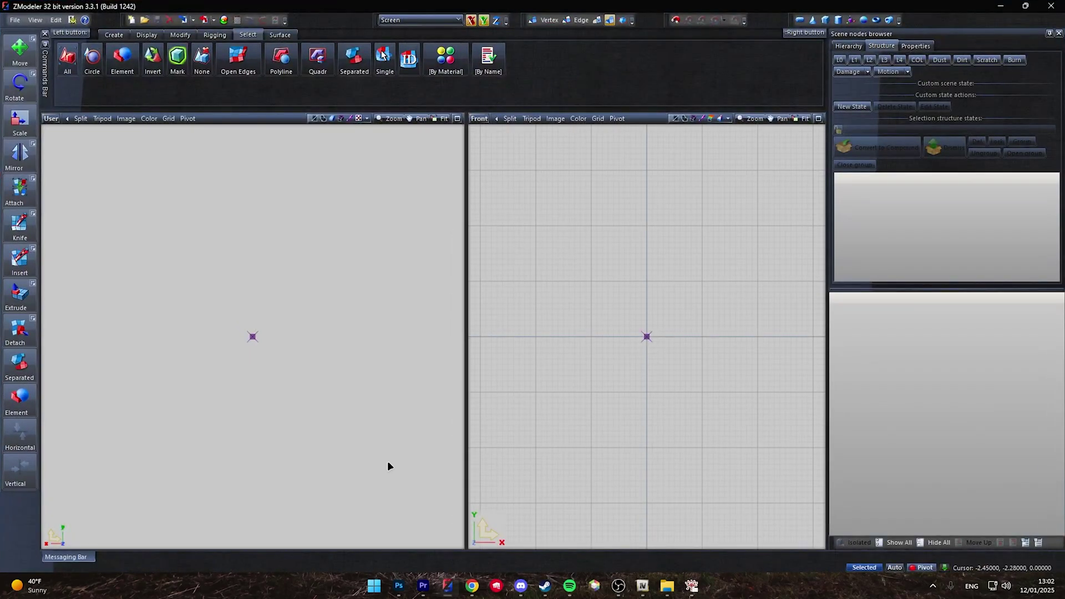
pyautogui.click(13, 21)
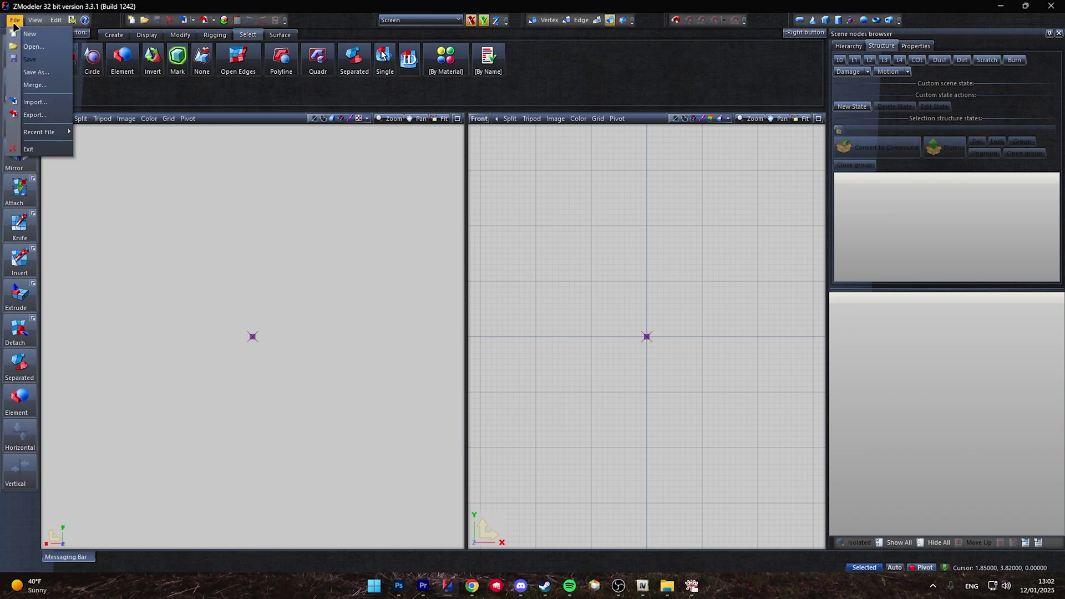
pyautogui.click(39, 107)
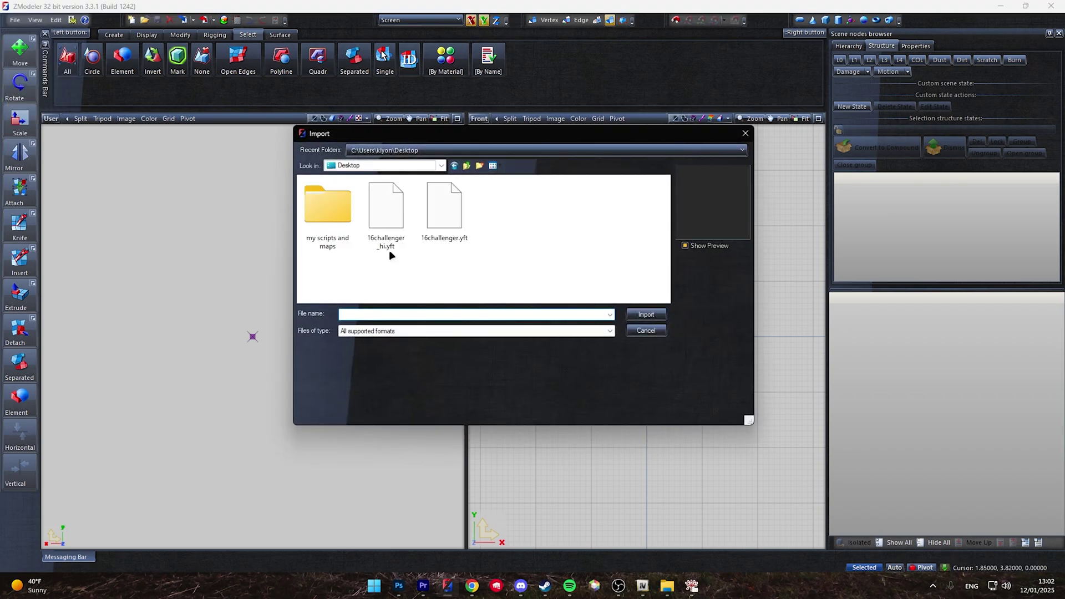
pyautogui.click(438, 203)
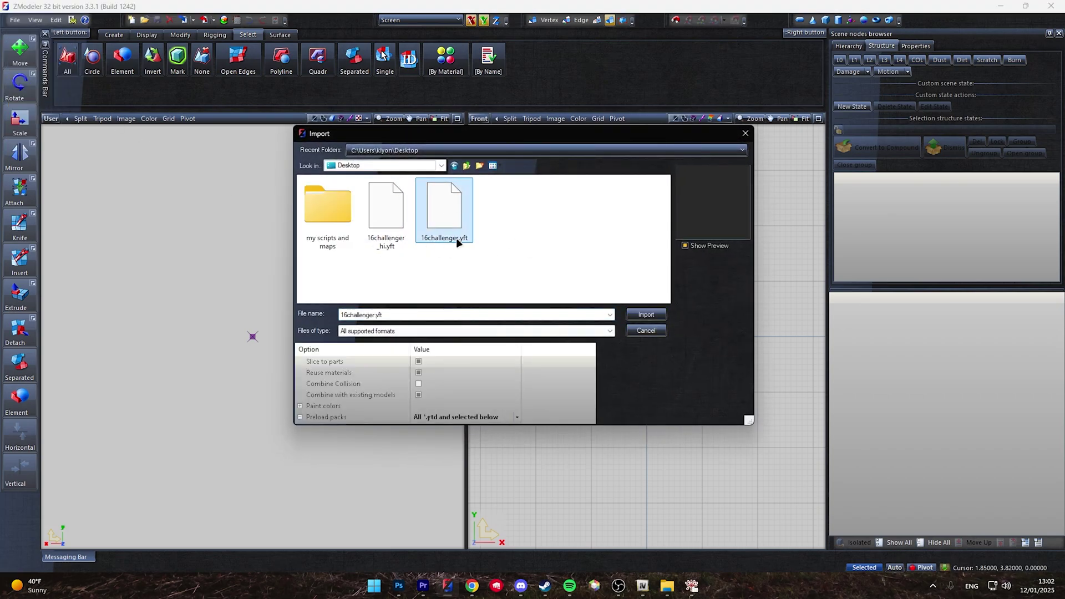
pyautogui.click(511, 417)
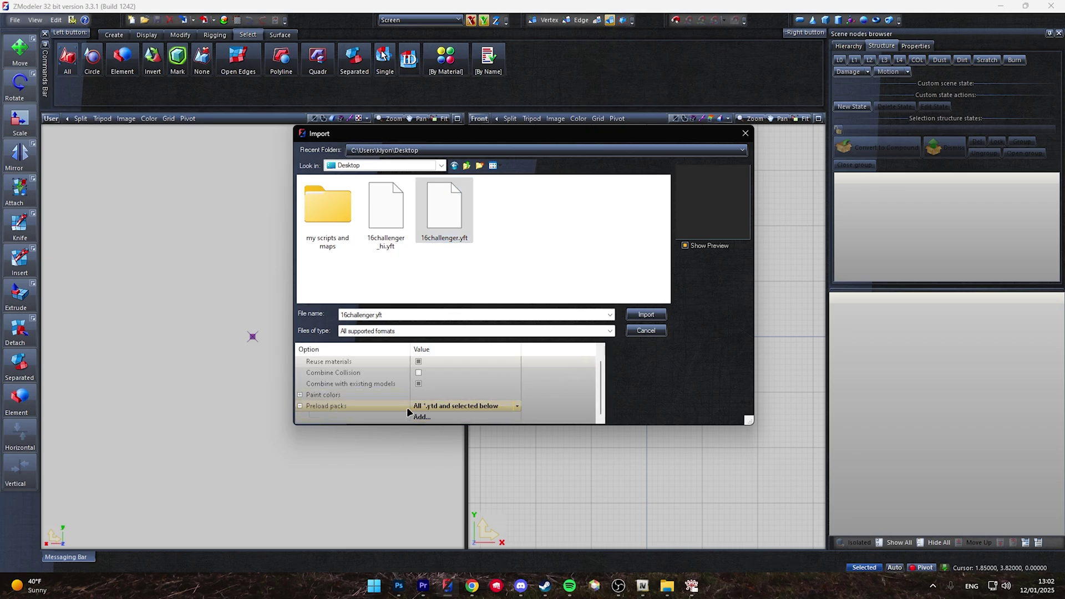
pyautogui.click(636, 314)
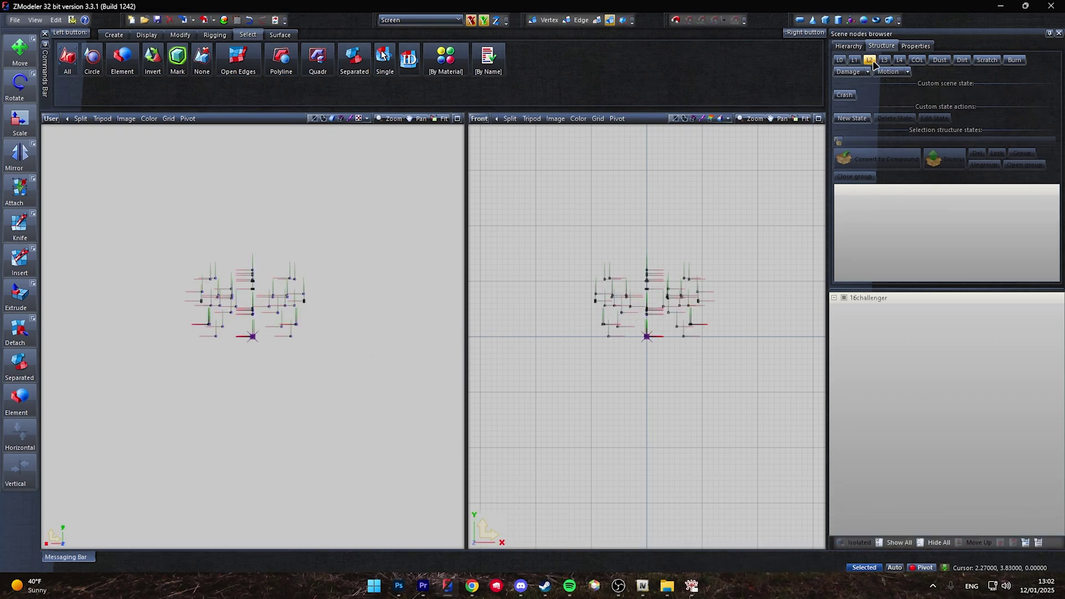
# Show the L0 detail level of the imported car and view the body from its front corner.
pyautogui.click(841, 61)
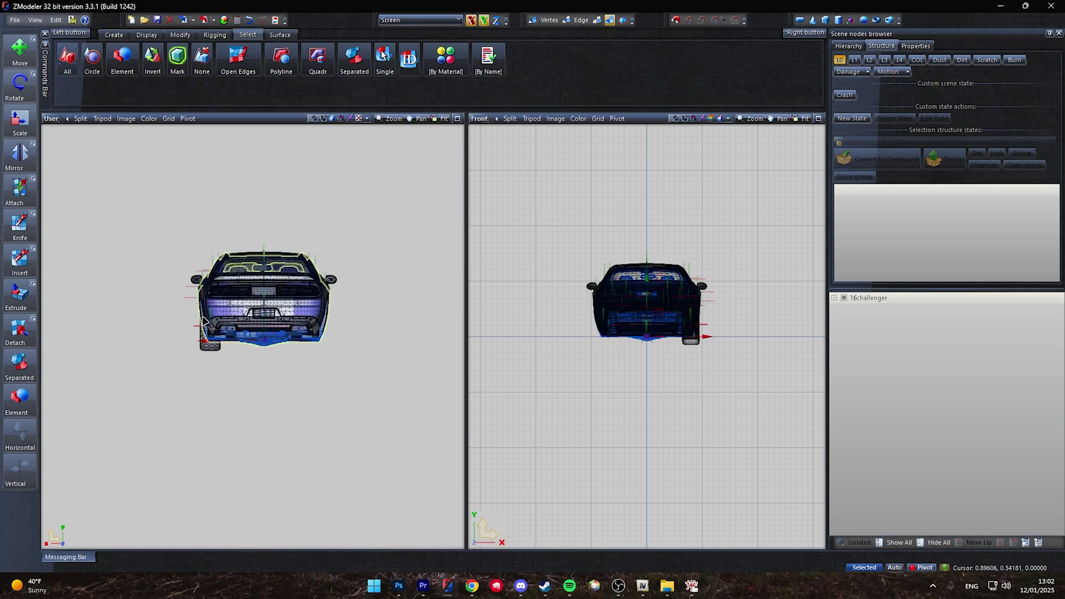
pyautogui.scroll(4, 148, 299)
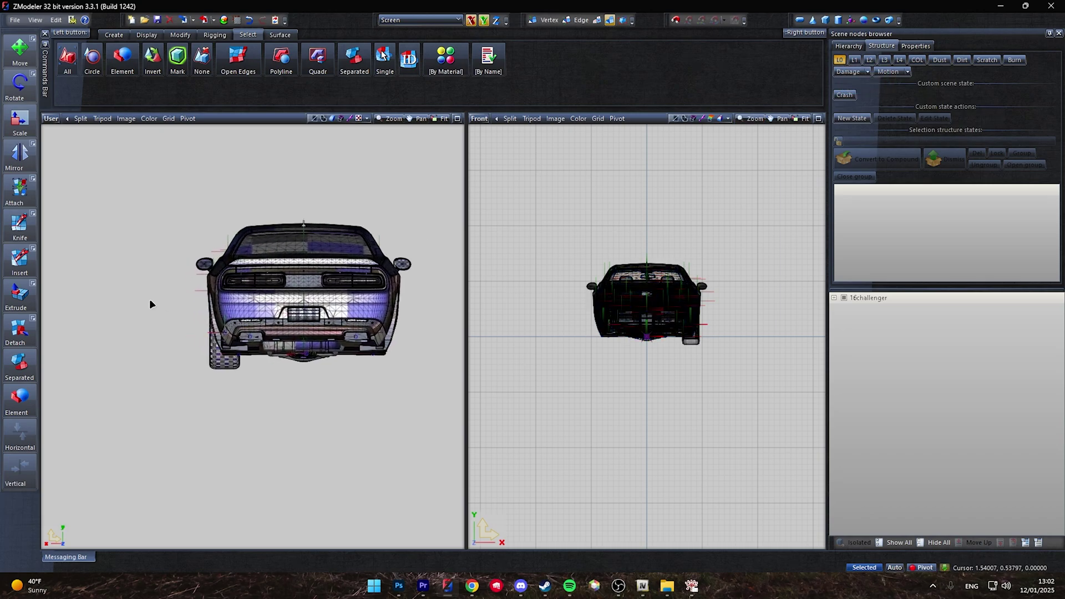
pyautogui.moveTo(149, 300); pyautogui.dragTo(253, 308, button='middle')
pyautogui.scroll(3, 312, 371)
pyautogui.scroll(-5, 297, 315)
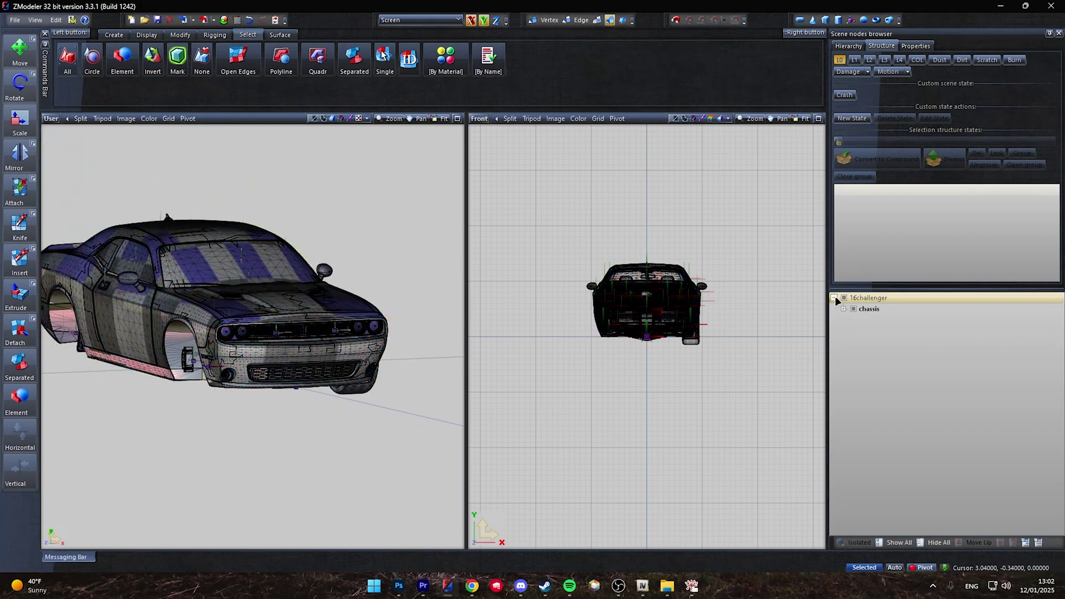
# Expand the 16challenger chassis node, hide all parts and show only the bumper_f front bumper.
pyautogui.click(835, 298)
pyautogui.click(844, 309)
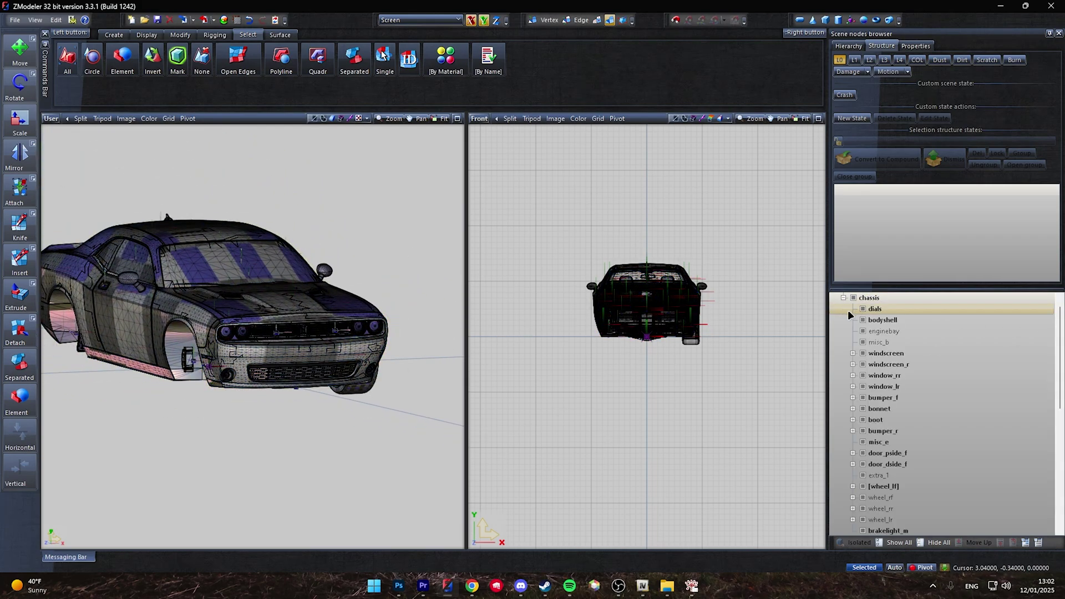
pyautogui.click(936, 545)
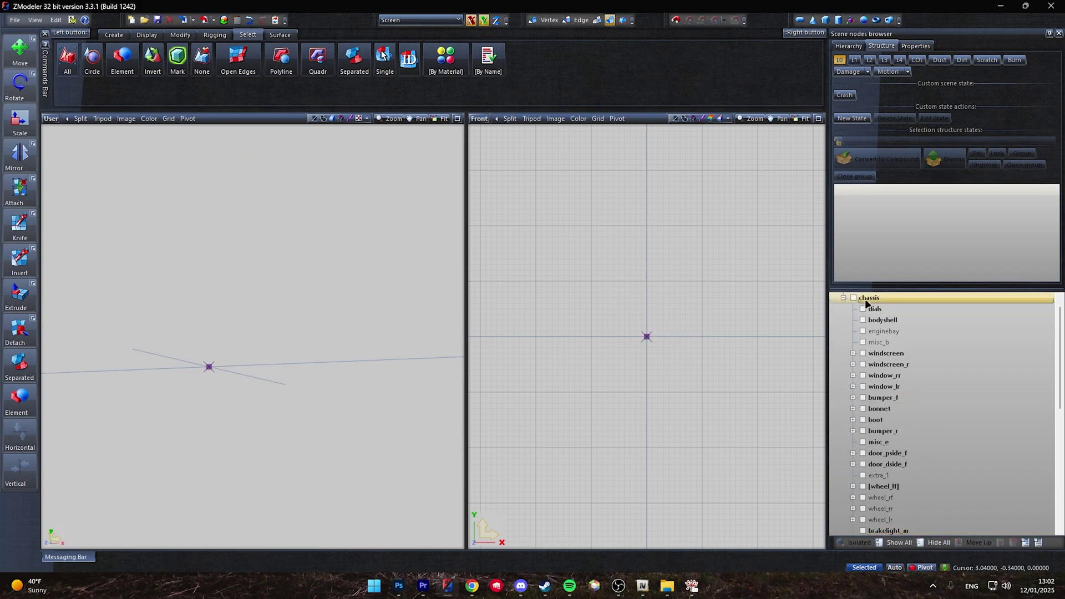
pyautogui.click(864, 397)
pyautogui.click(312, 369)
pyautogui.scroll(2, 309, 360)
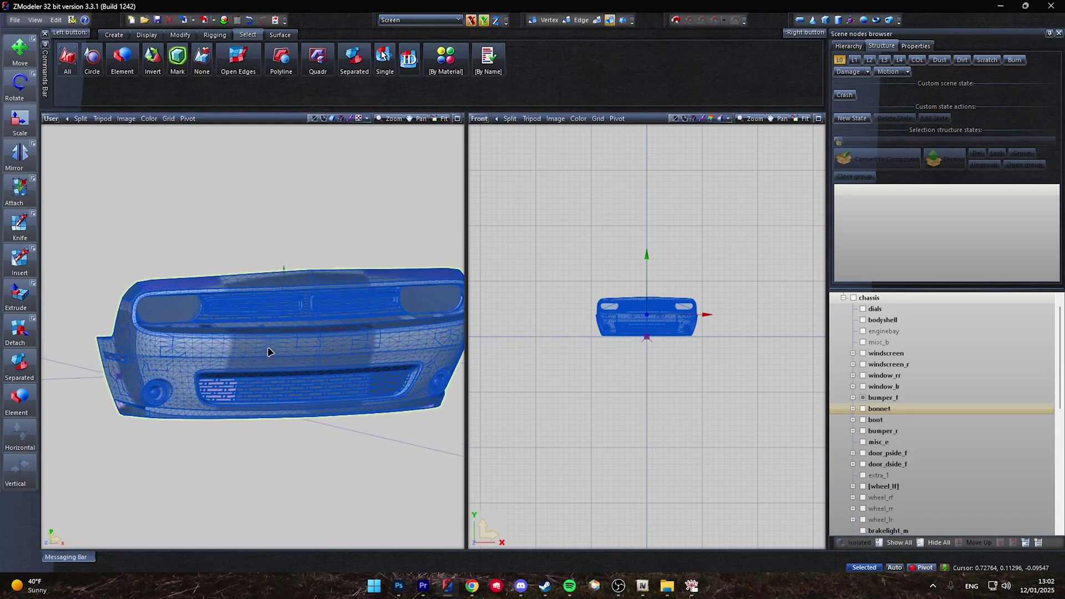
pyautogui.click(110, 214)
pyautogui.scroll(-2, 345, 231)
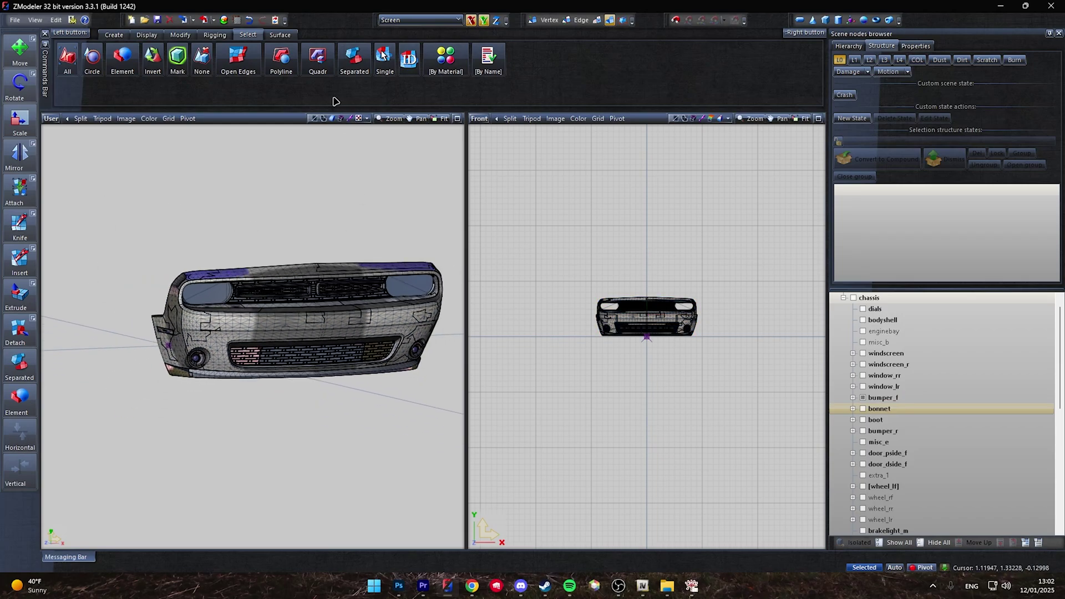
# Select the whole front bumper with the Quadr selection and switch to polygon-level editing.
pyautogui.click(318, 58)
pyautogui.click(146, 254)
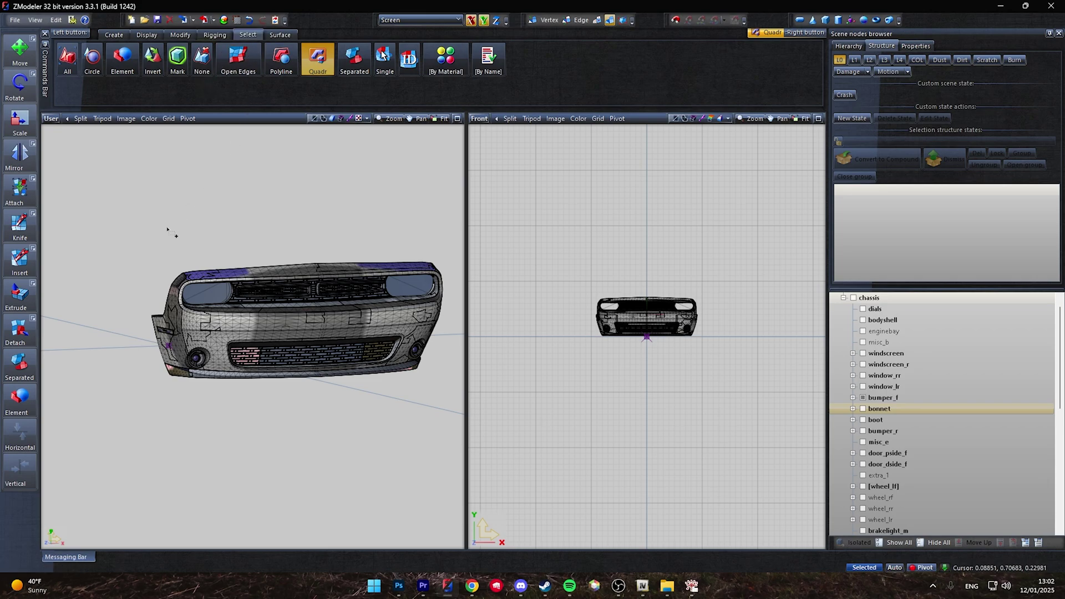
pyautogui.moveTo(177, 280); pyautogui.dragTo(449, 387)
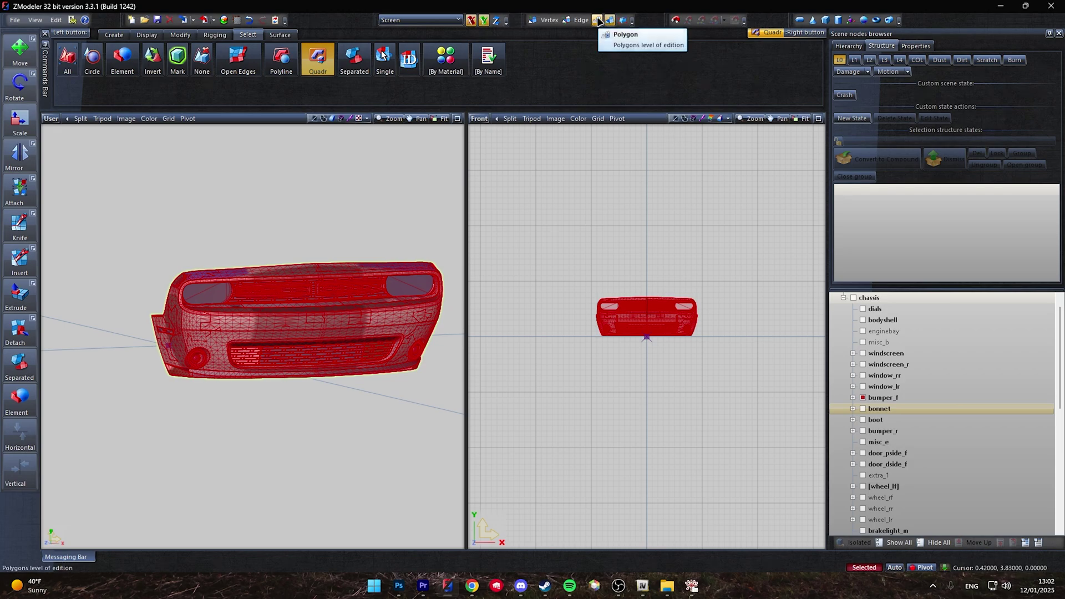
pyautogui.press('space')
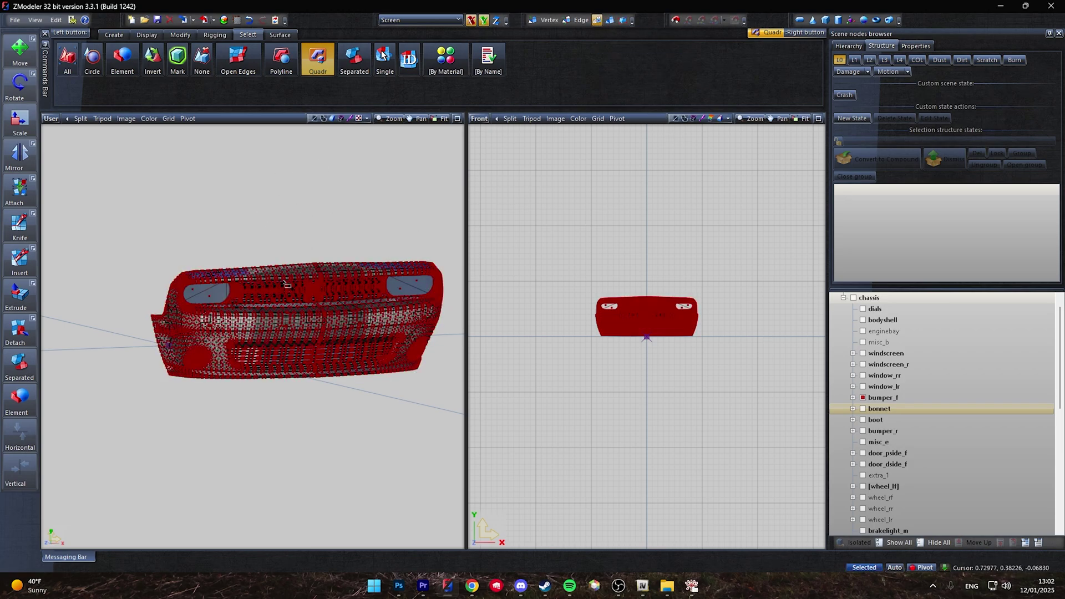
# Select the first letters, C and H, of the CHALLENGER badge in the front grille with Element selection.
pyautogui.scroll(10, 258, 293)
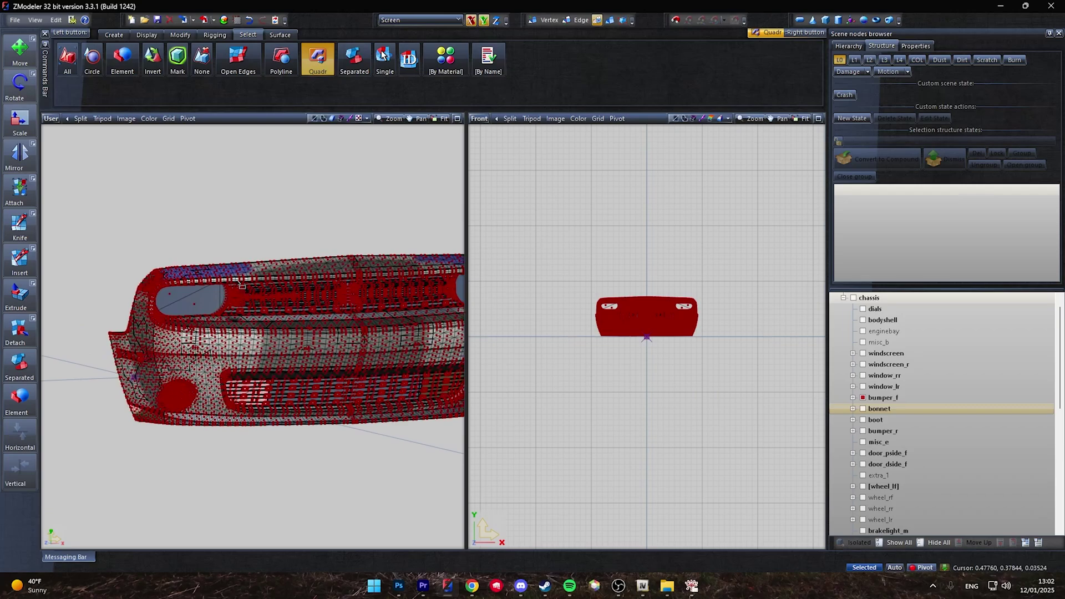
pyautogui.scroll(8, 245, 298)
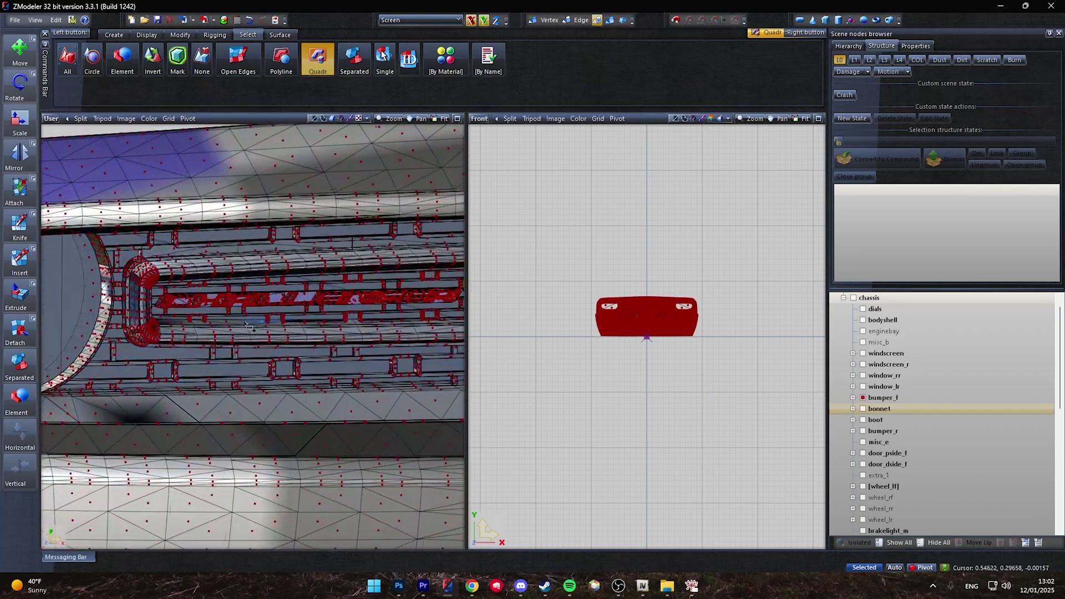
pyautogui.click(124, 69)
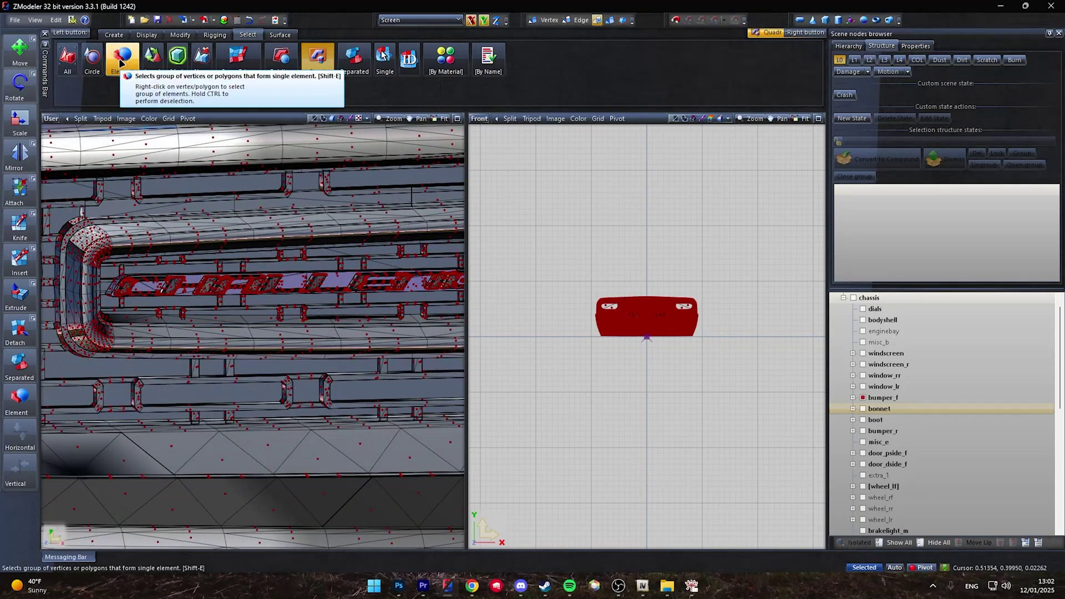
pyautogui.scroll(5, 145, 305)
pyautogui.scroll(4, 146, 305)
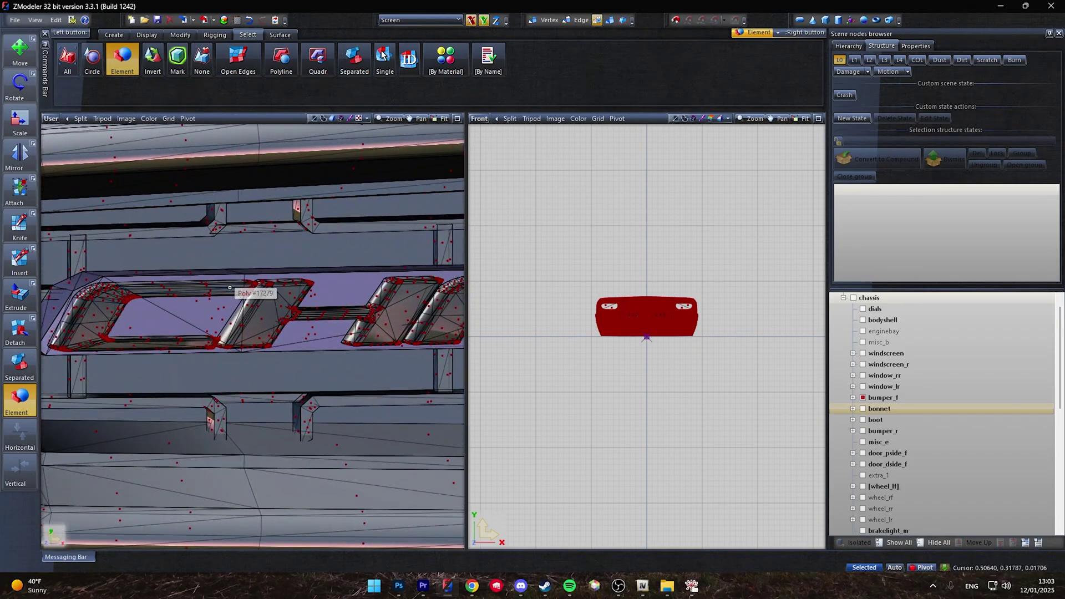
pyautogui.click(273, 317)
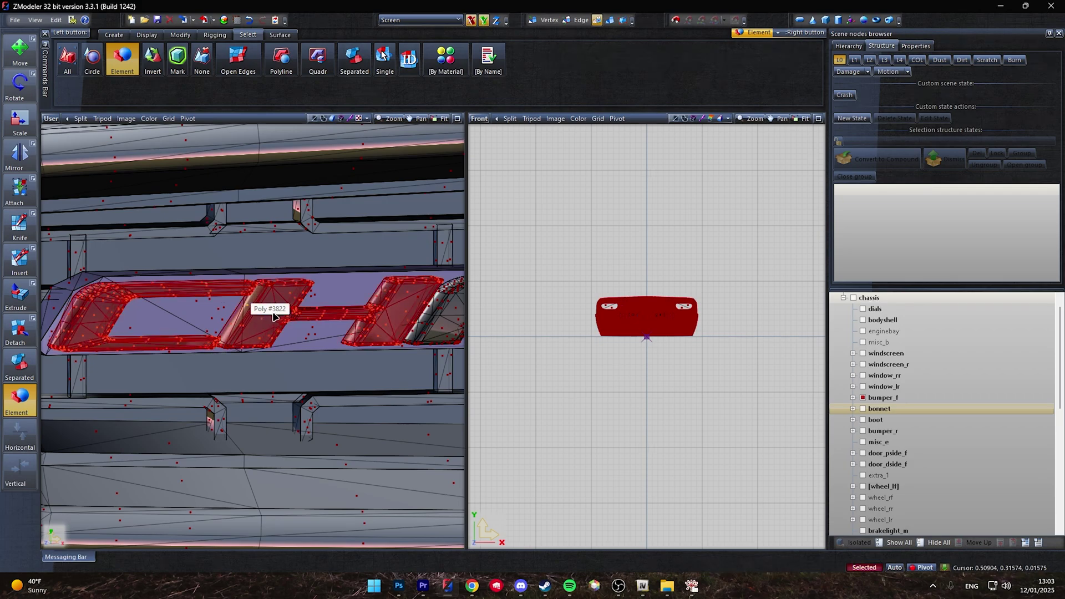
# Add the remaining letters and the backing plate of the CHALLENGER grille badge to the selection.
pyautogui.moveTo(416, 330); pyautogui.dragTo(84, 273, button='middle')
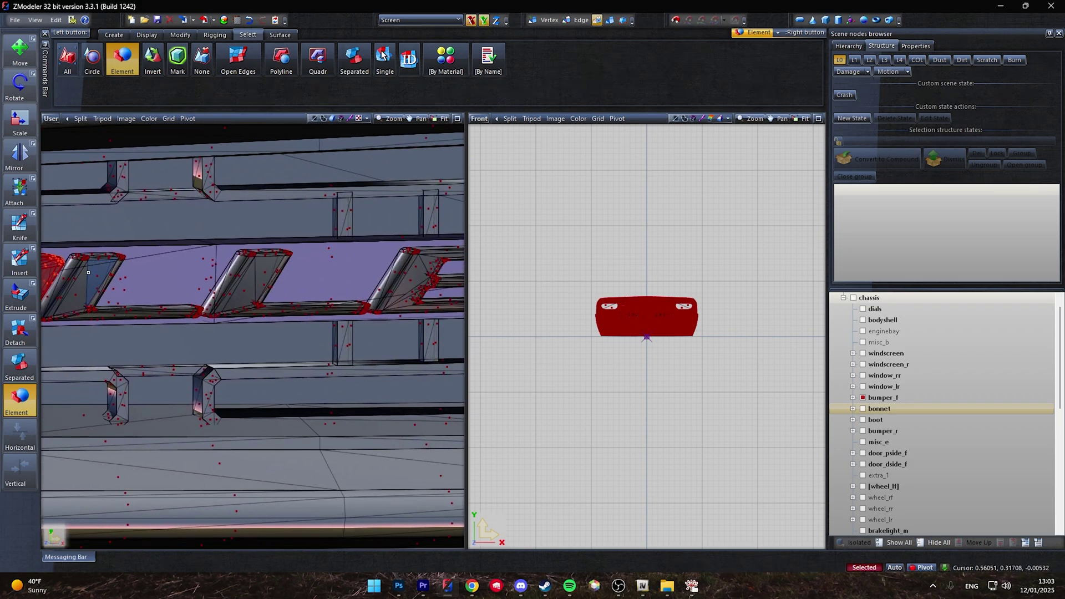
pyautogui.moveTo(257, 281); pyautogui.dragTo(94, 230, button='middle')
pyautogui.click(341, 245)
pyautogui.click(388, 250)
pyautogui.click(265, 237)
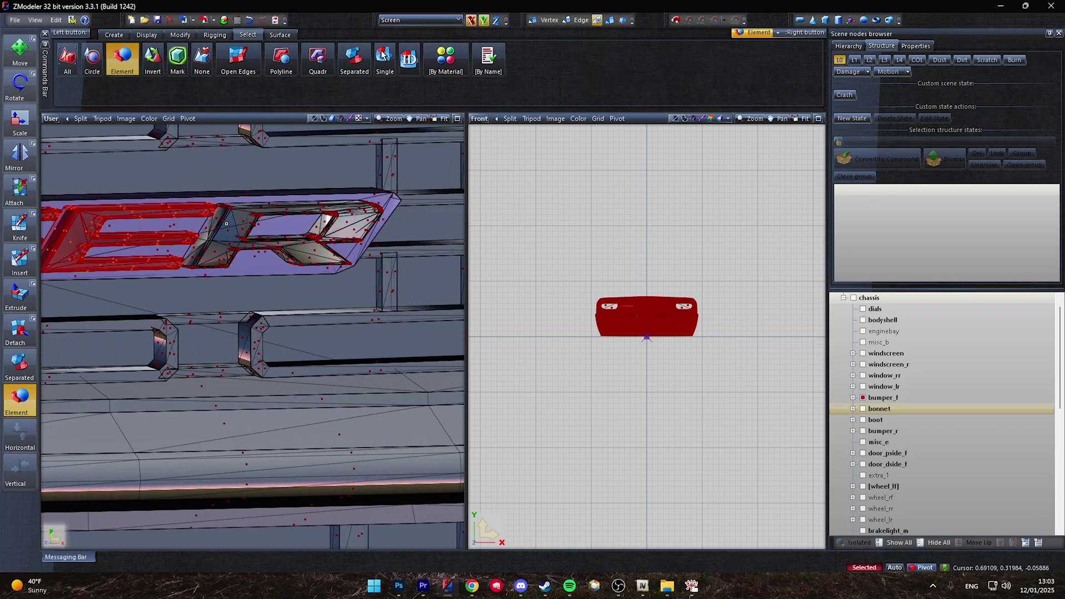
pyautogui.click(250, 227)
pyautogui.moveTo(194, 216); pyautogui.dragTo(868, 299, button='middle')
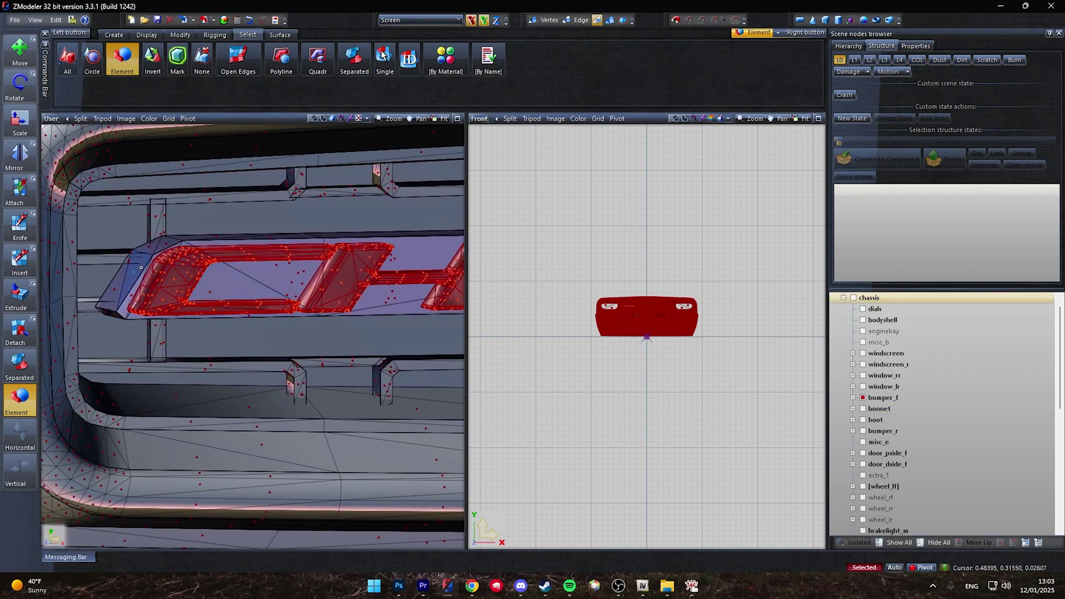
pyautogui.keyDown('ctrl'); pyautogui.click(143, 272); pyautogui.keyUp('ctrl')
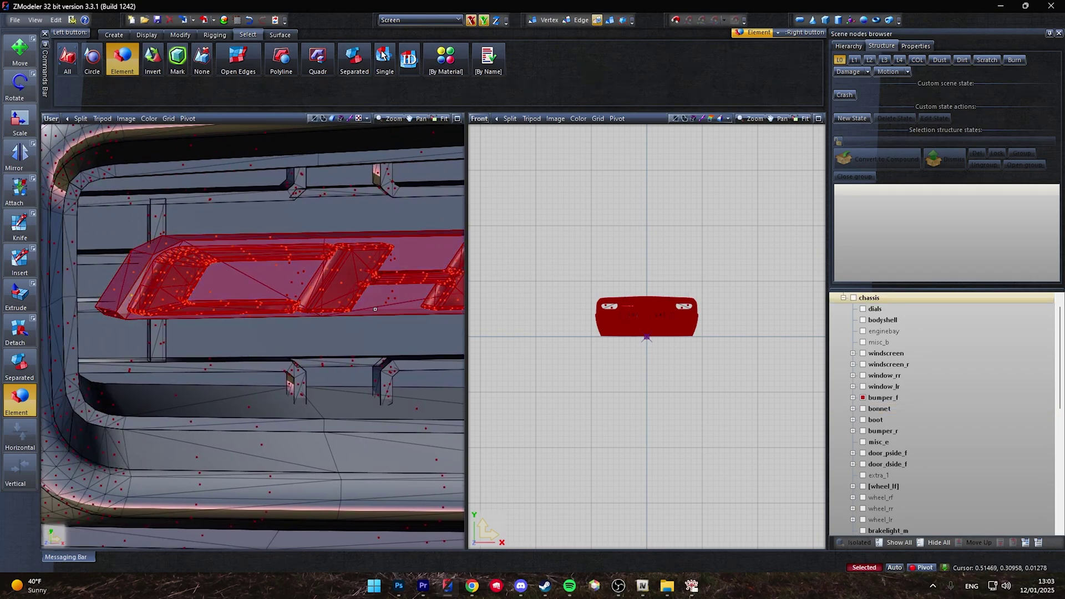
# Delete the selected CHALLENGER badge polygons from the front bumper's grille.
pyautogui.scroll(-4, 375, 309)
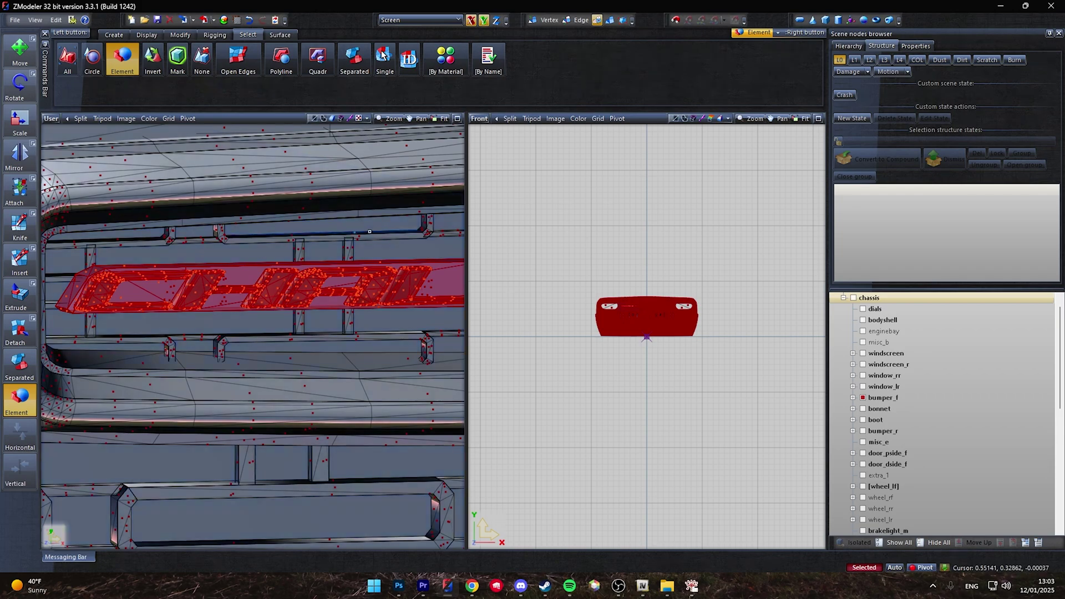
pyautogui.click(188, 37)
pyautogui.click(135, 61)
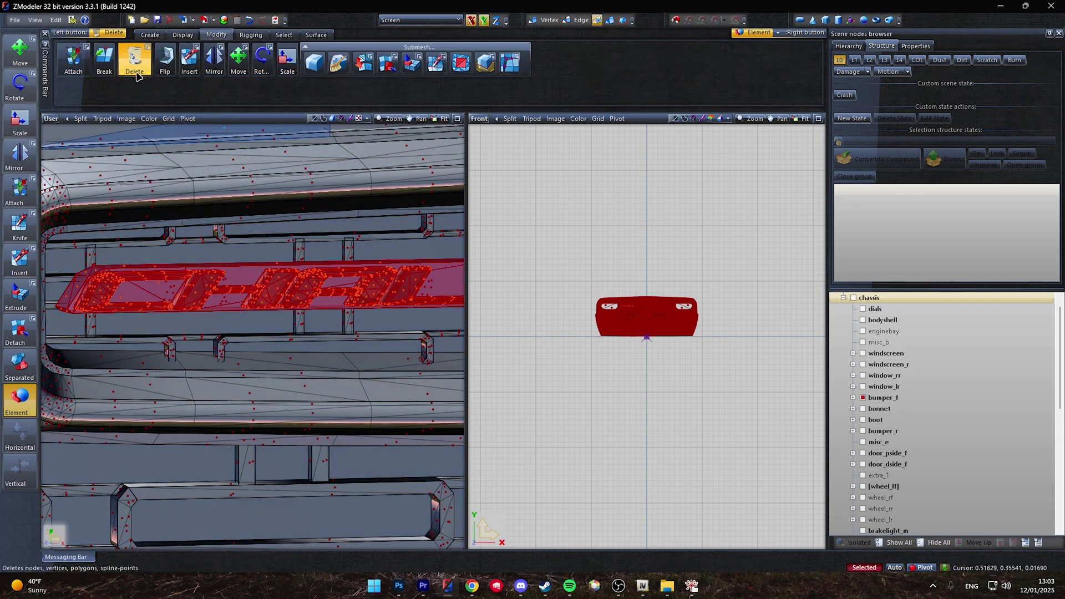
pyautogui.click(193, 289)
pyautogui.scroll(-5, 352, 324)
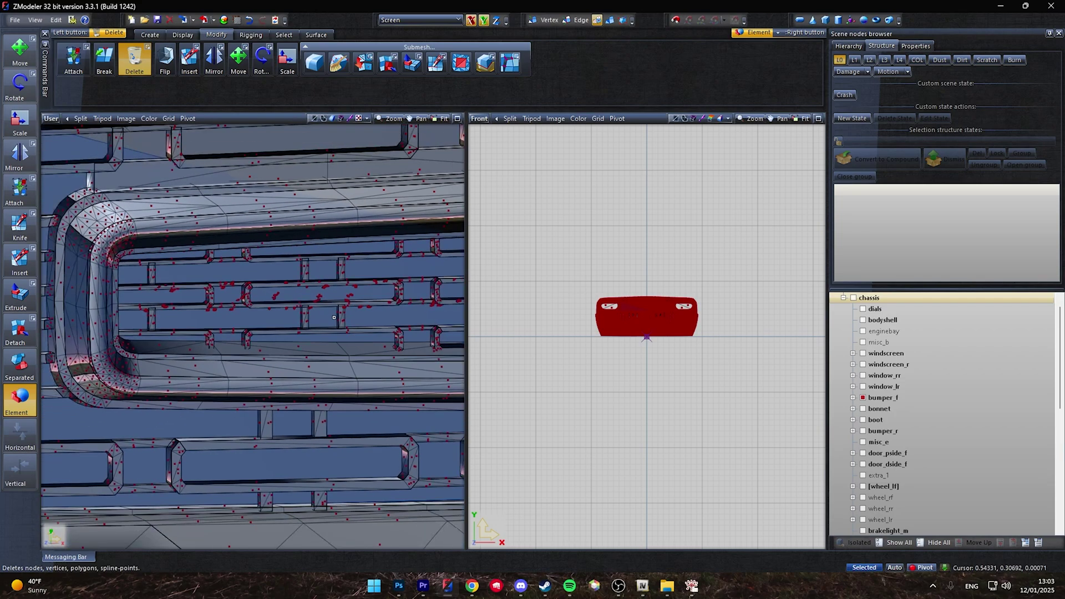
# Switch back to object-level editing and deselect the front bumper with the Quadr selection.
pyautogui.scroll(-3, 352, 325)
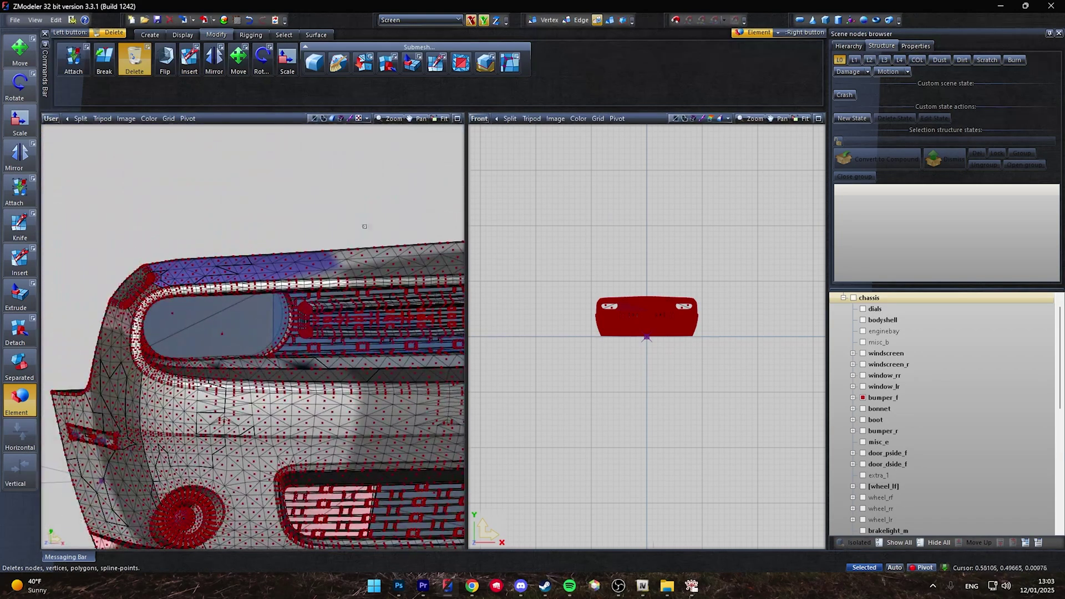
pyautogui.moveTo(368, 225); pyautogui.dragTo(215, 182, button='middle')
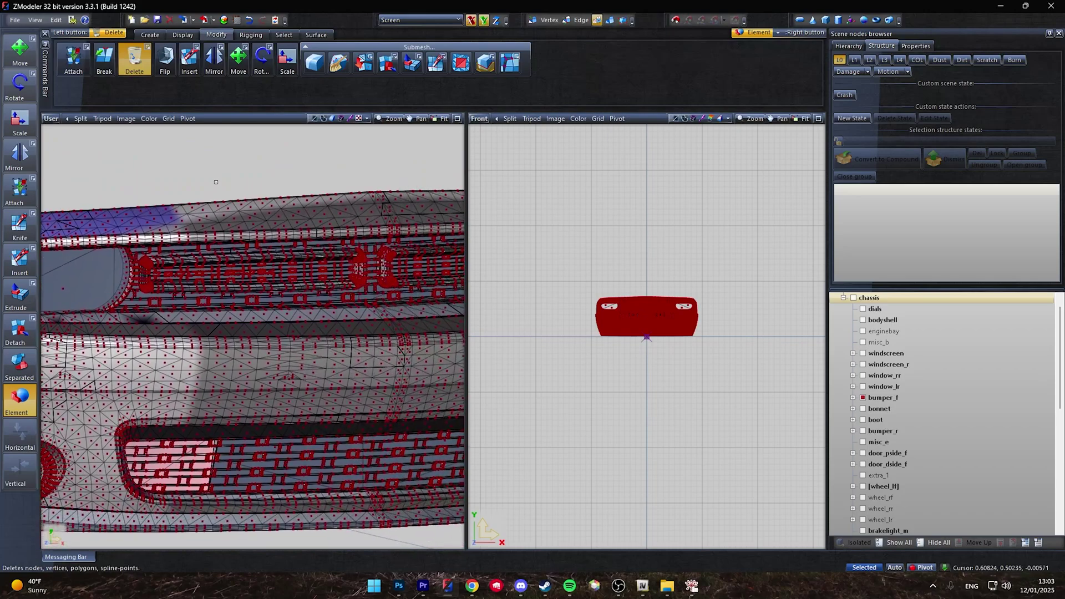
pyautogui.click(283, 34)
pyautogui.click(317, 59)
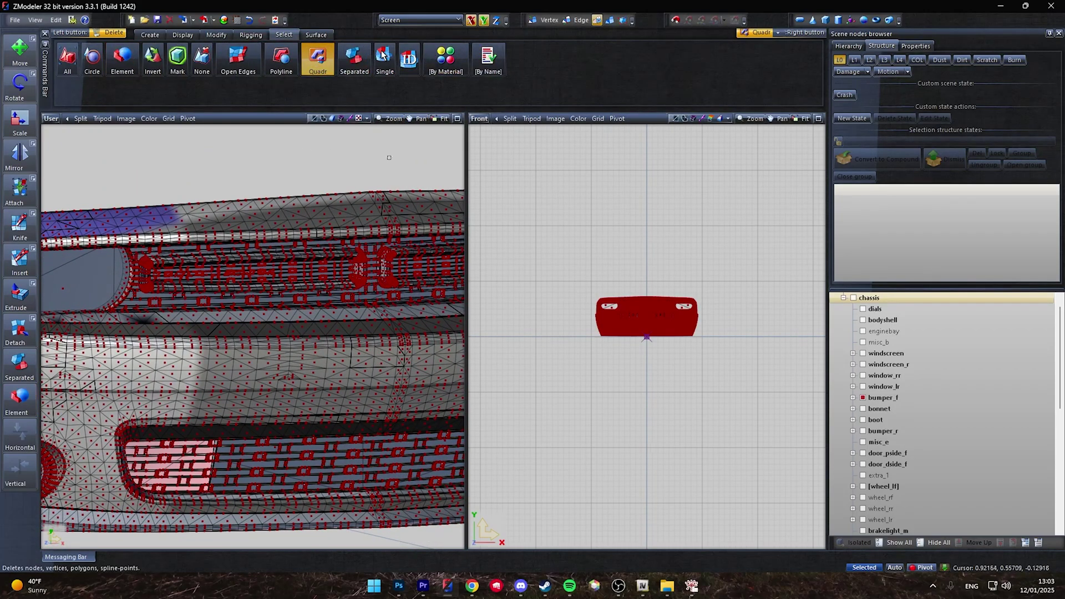
pyautogui.click(609, 21)
pyautogui.scroll(-5, 250, 333)
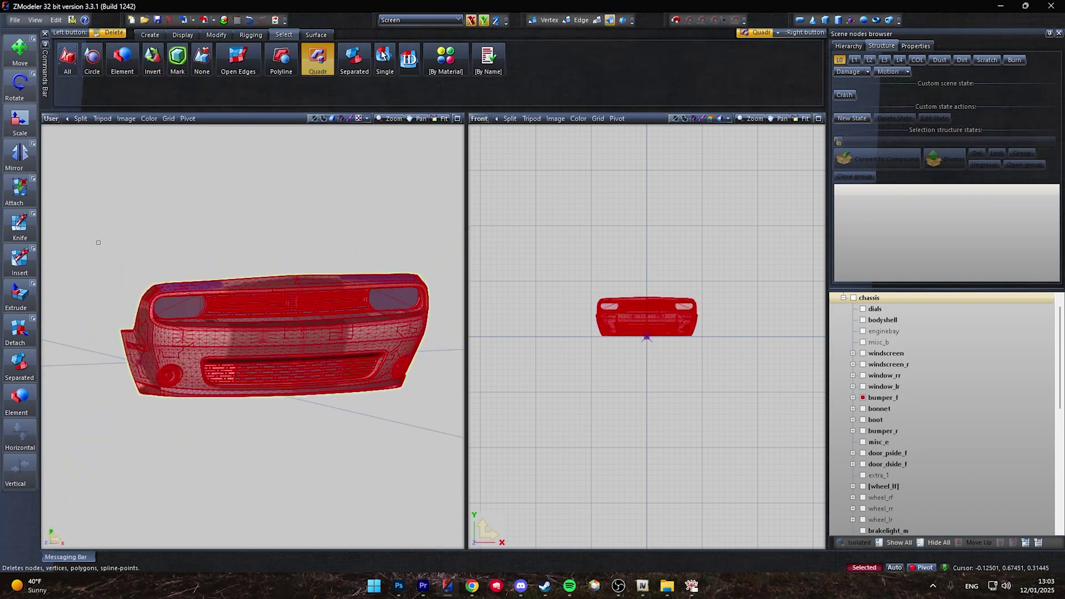
pyautogui.moveTo(145, 269); pyautogui.dragTo(442, 411)
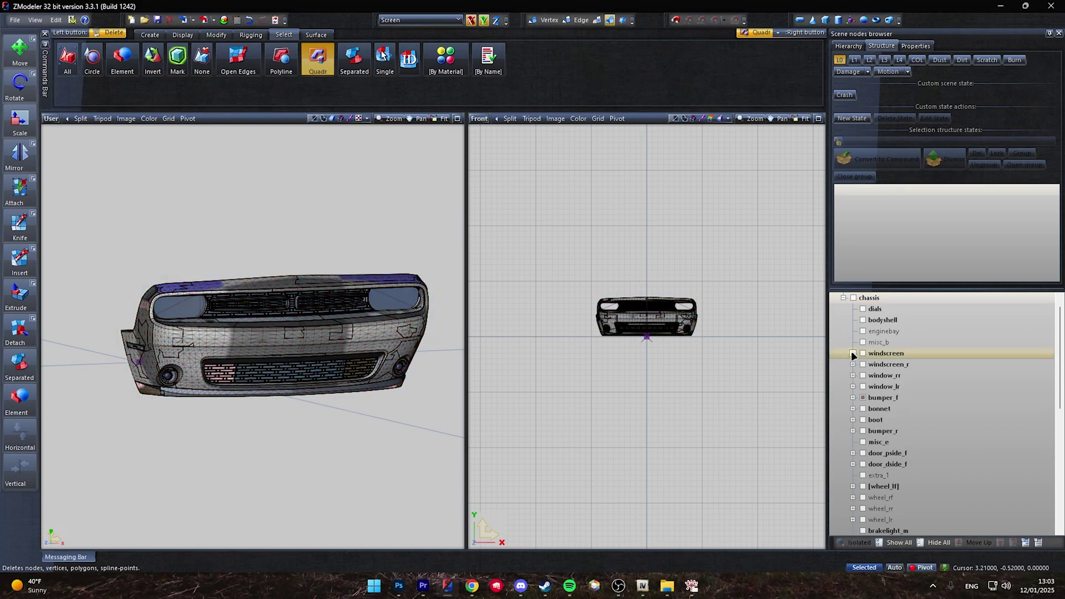
# Show all parts of the car again and check the front grille without its badge.
pyautogui.scroll(1, 899, 314)
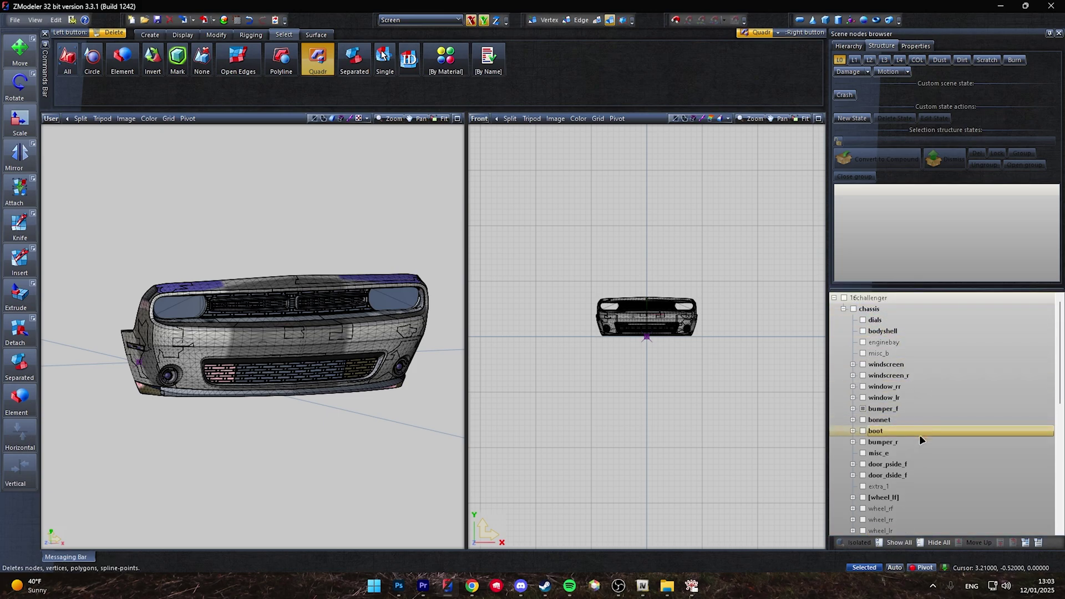
pyautogui.click(899, 546)
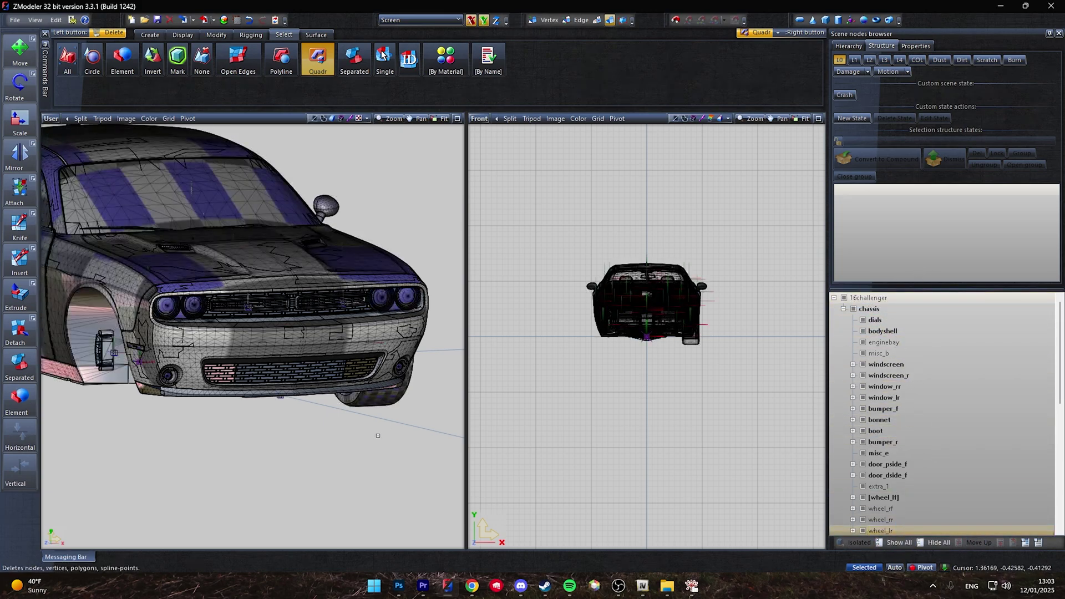
pyautogui.moveTo(172, 423); pyautogui.dragTo(286, 424, button='middle')
pyautogui.scroll(3, 287, 333)
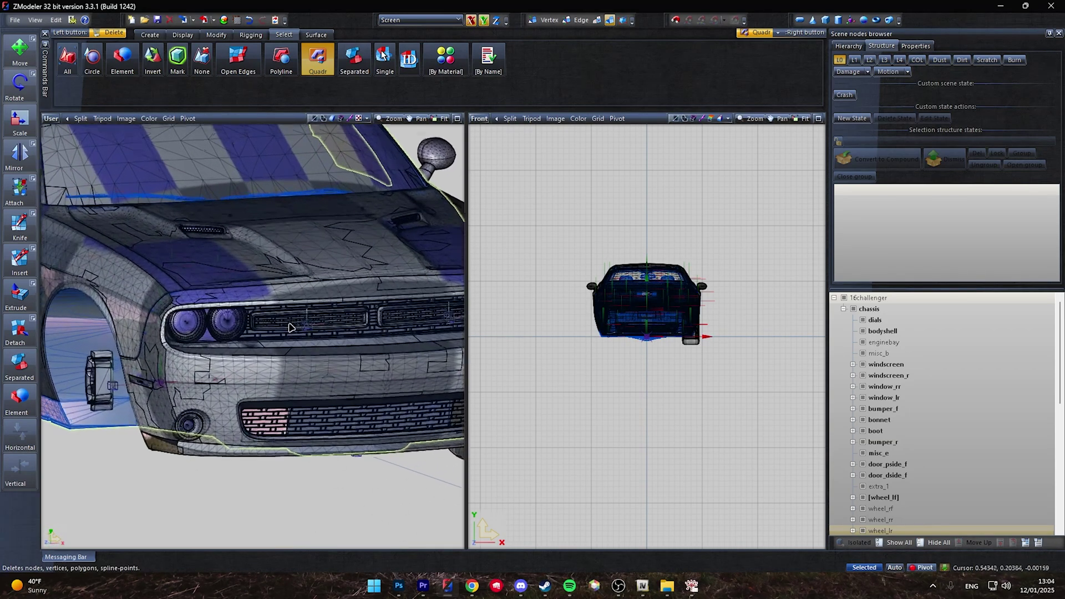
pyautogui.scroll(-5, 276, 325)
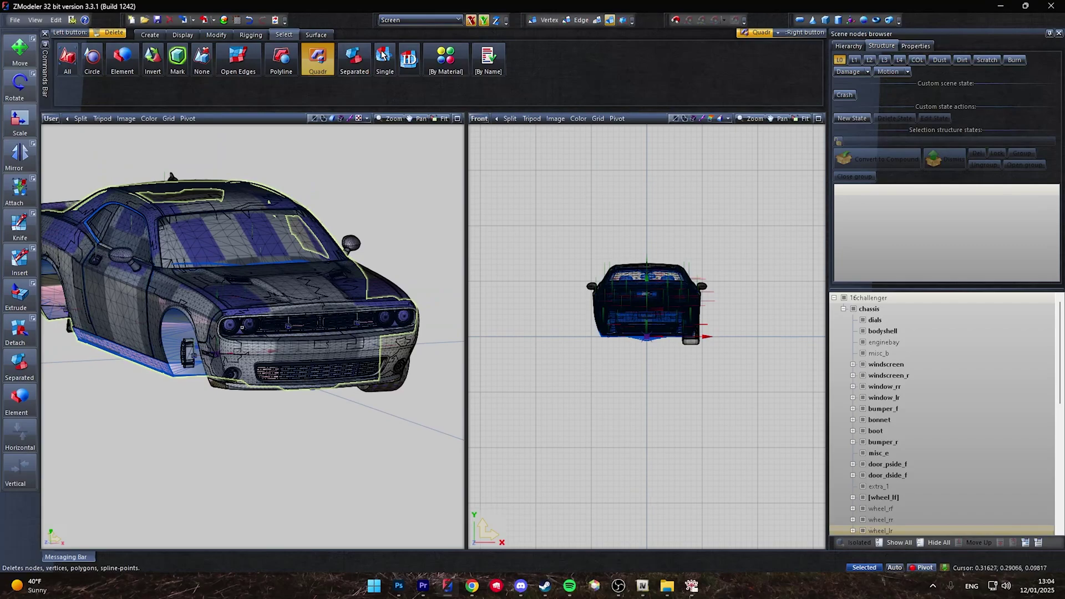
# Rename the model's root node to 16challengerdebage and export it to the Desktop as a GTA Rage model.
pyautogui.click(896, 297)
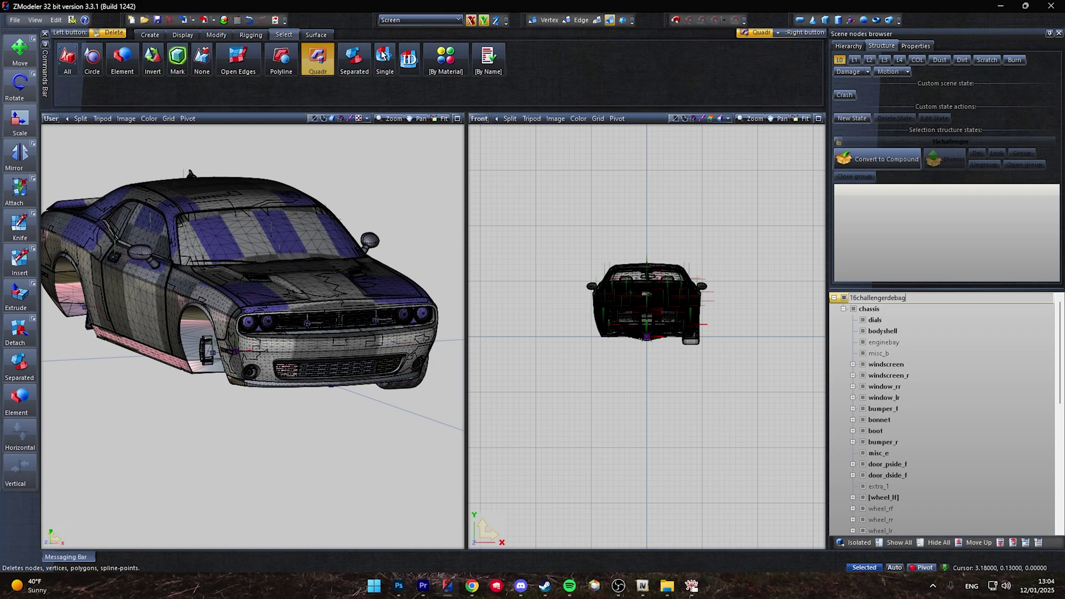
pyautogui.click(916, 298)
pyautogui.click(15, 21)
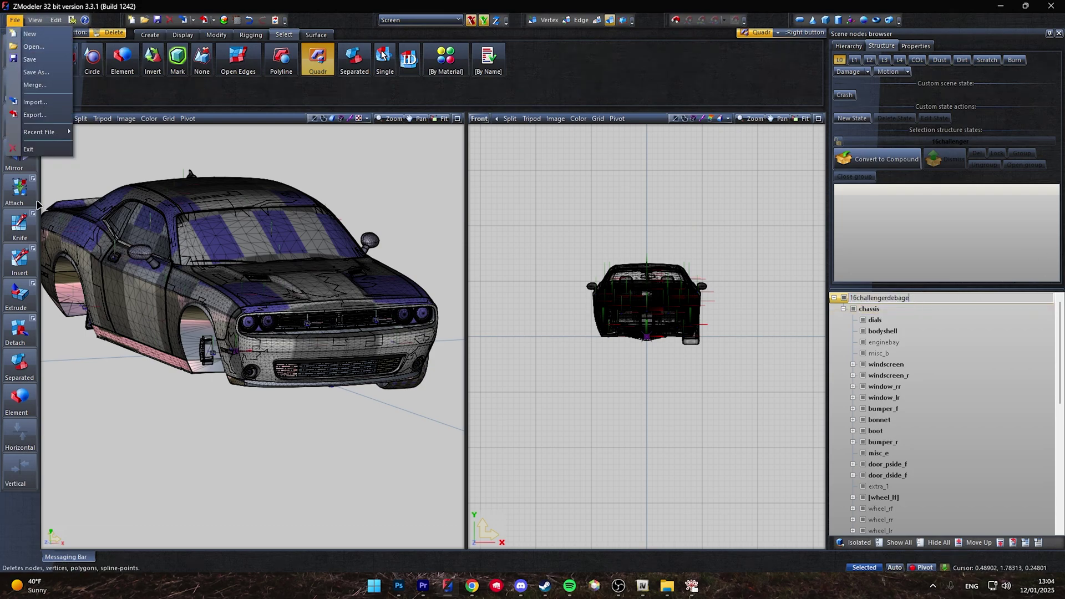
pyautogui.click(34, 115)
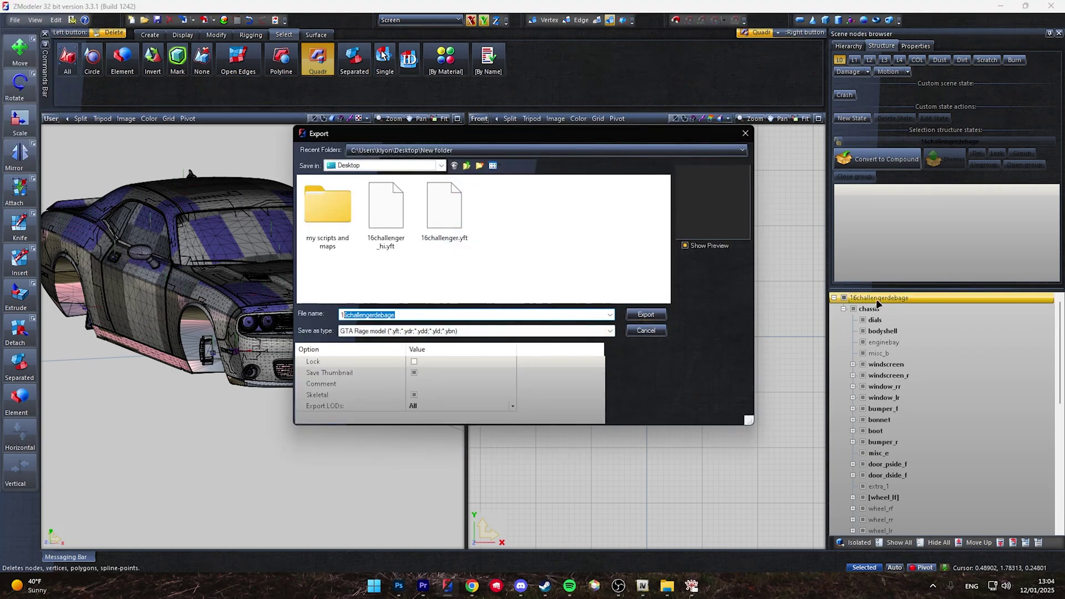
pyautogui.click(347, 333)
pyautogui.click(404, 368)
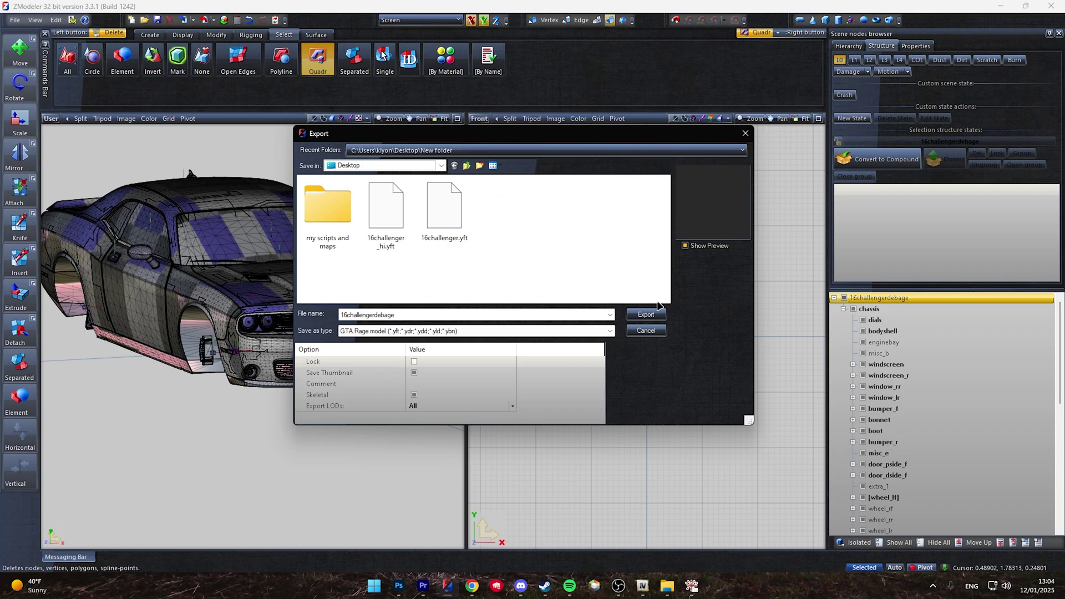
pyautogui.click(652, 319)
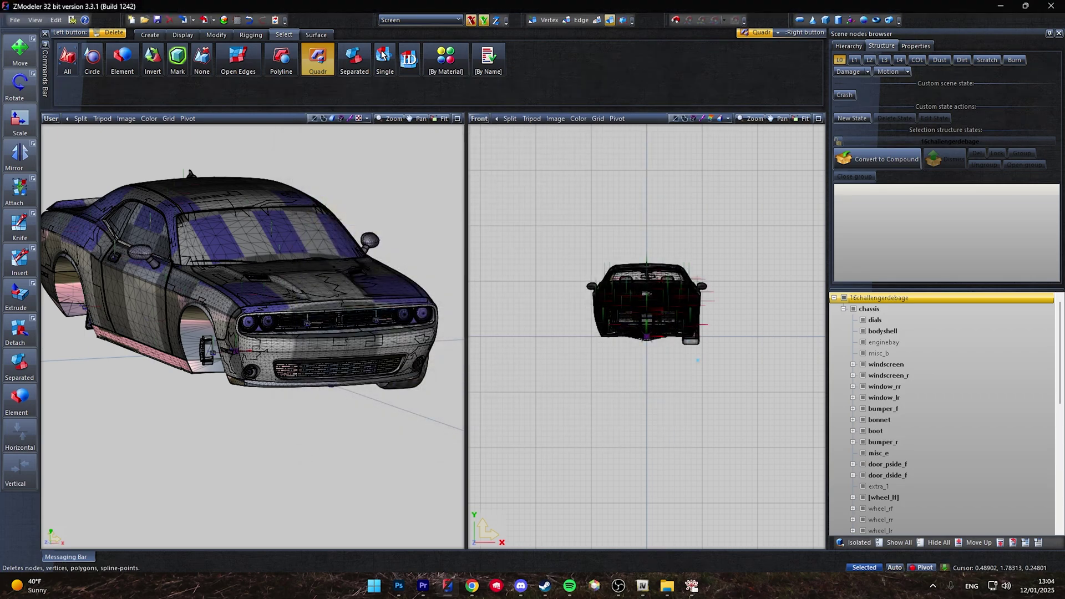
# Switch to CodeWalker's RPF Explorer, add 16challengerdebage.yft from the desktop to the mods folder and open it in the model viewer.
pyautogui.click(999, 7)
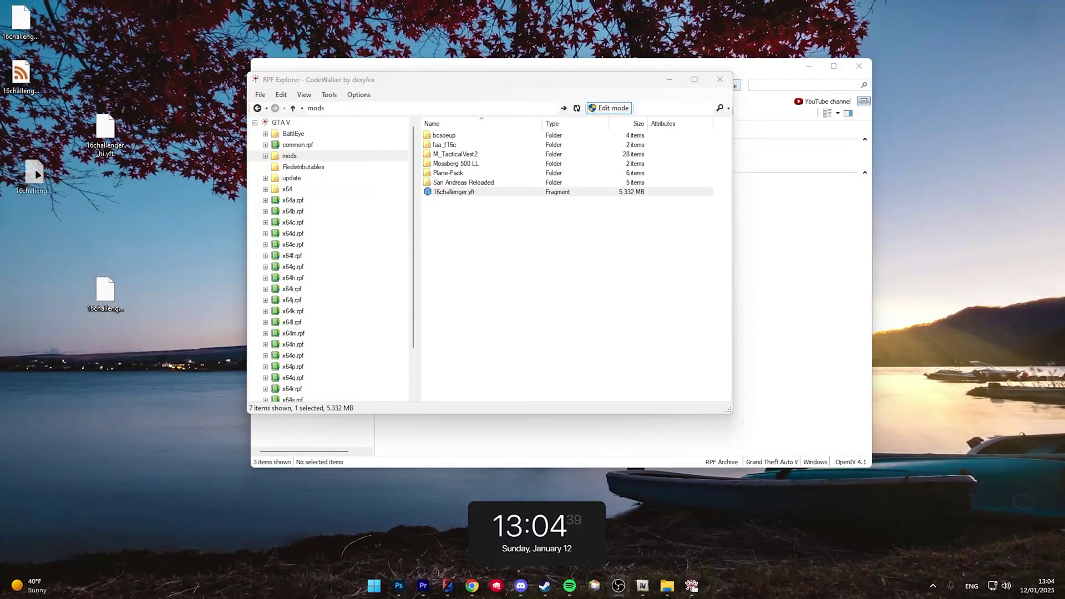
pyautogui.moveTo(35, 170); pyautogui.dragTo(490, 244)
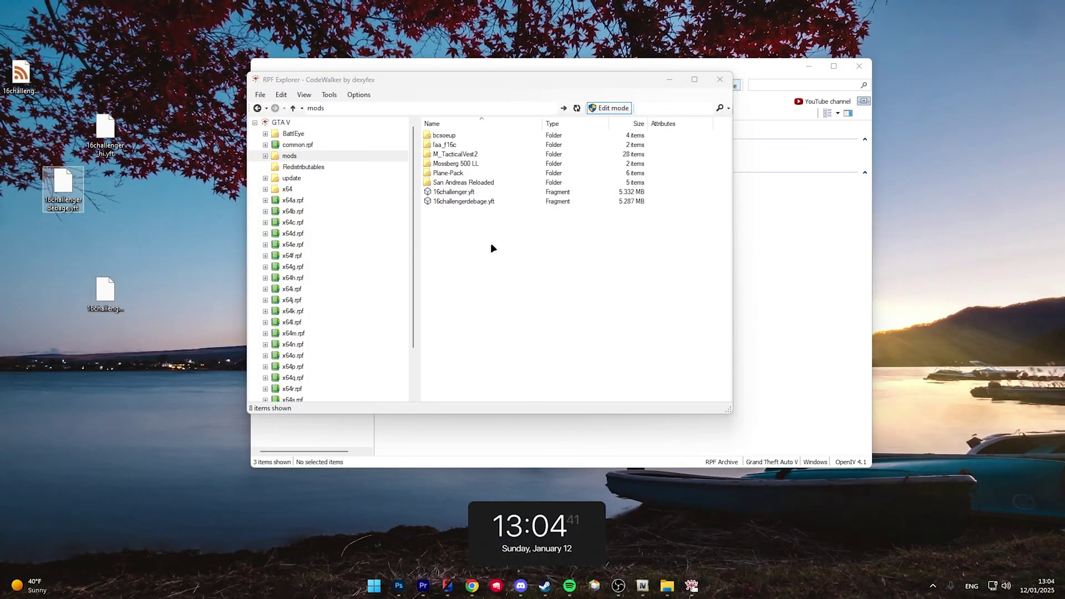
pyautogui.doubleClick(476, 202)
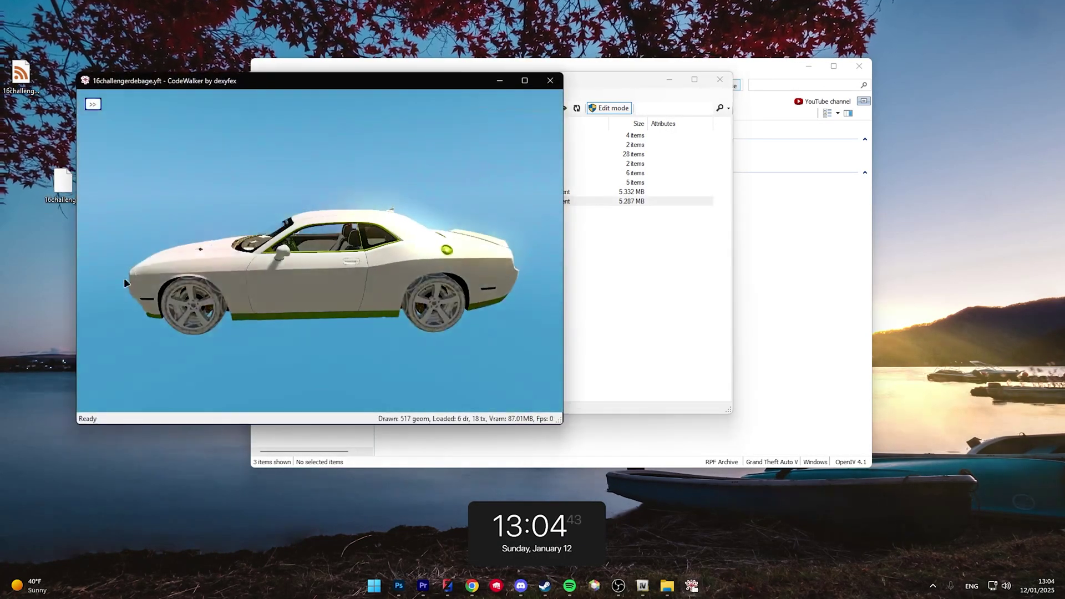
# Examine the front grille of the exported car in the model viewer, and close the viewer.
pyautogui.moveTo(124, 278); pyautogui.dragTo(383, 306)
pyautogui.scroll(3, 422, 295)
pyautogui.scroll(3, 421, 295)
pyautogui.scroll(-10, 385, 304)
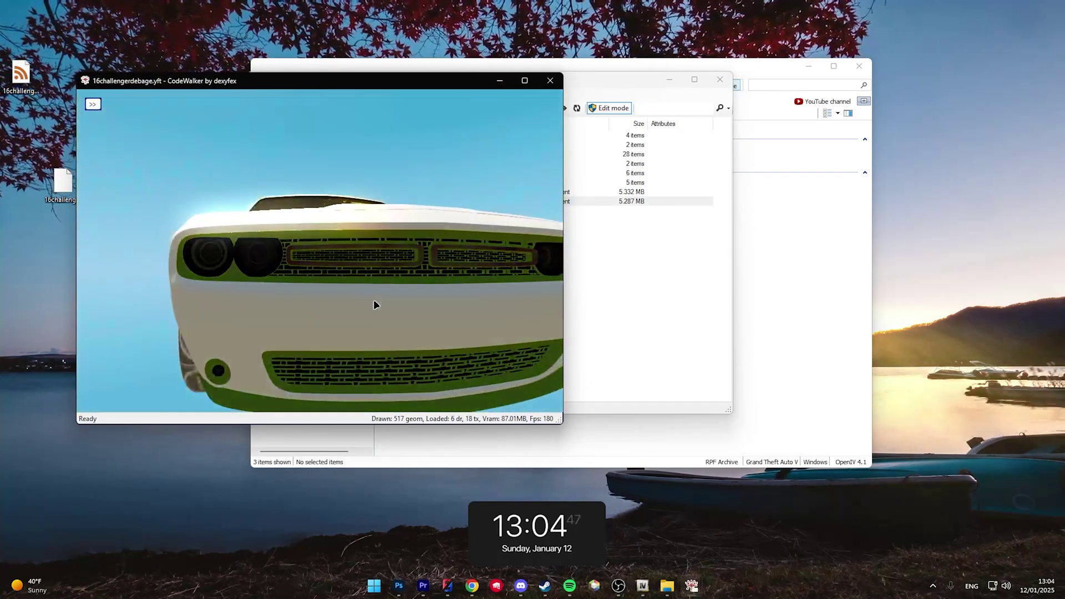
pyautogui.click(550, 81)
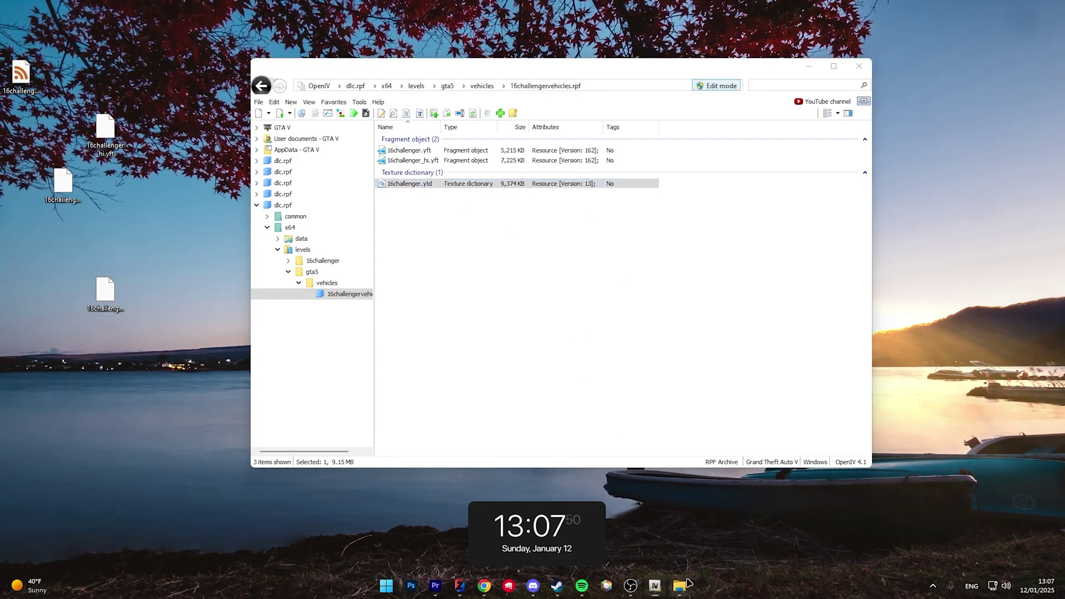
# Switch to the dev video folder in File Explorer, look at empt.png and minimise the window.
pyautogui.moveTo(679, 586)
pyautogui.click(714, 550)
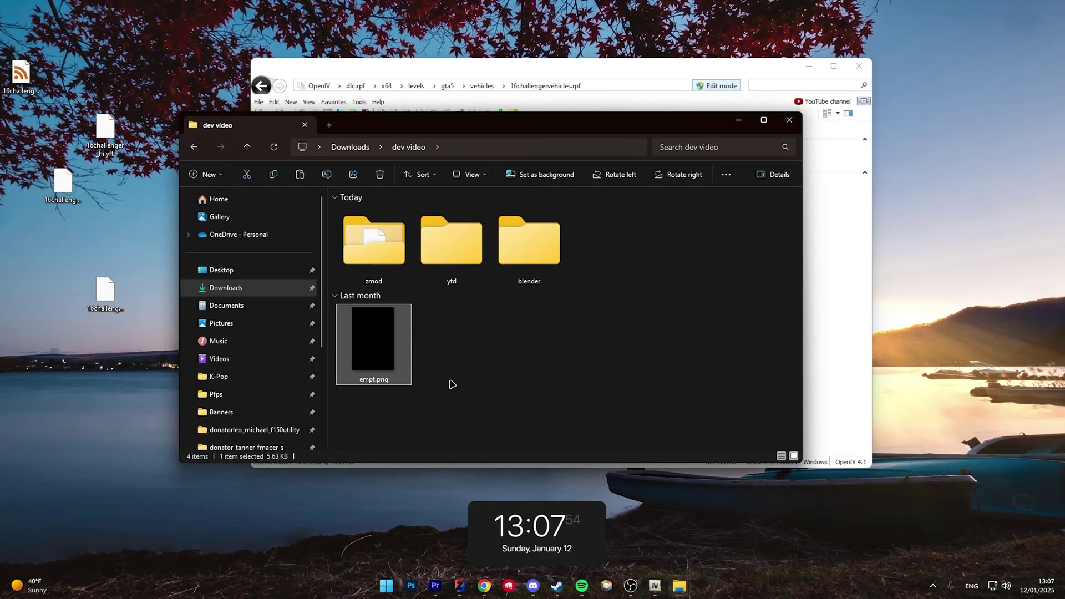
pyautogui.moveTo(447, 398); pyautogui.dragTo(342, 309)
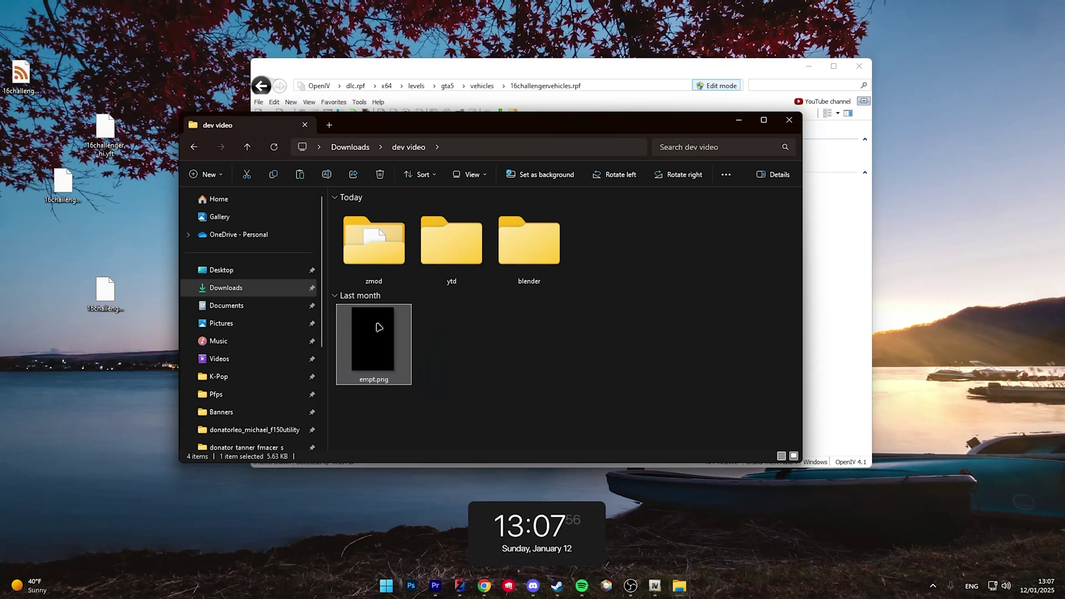
pyautogui.click(522, 404)
pyautogui.click(737, 121)
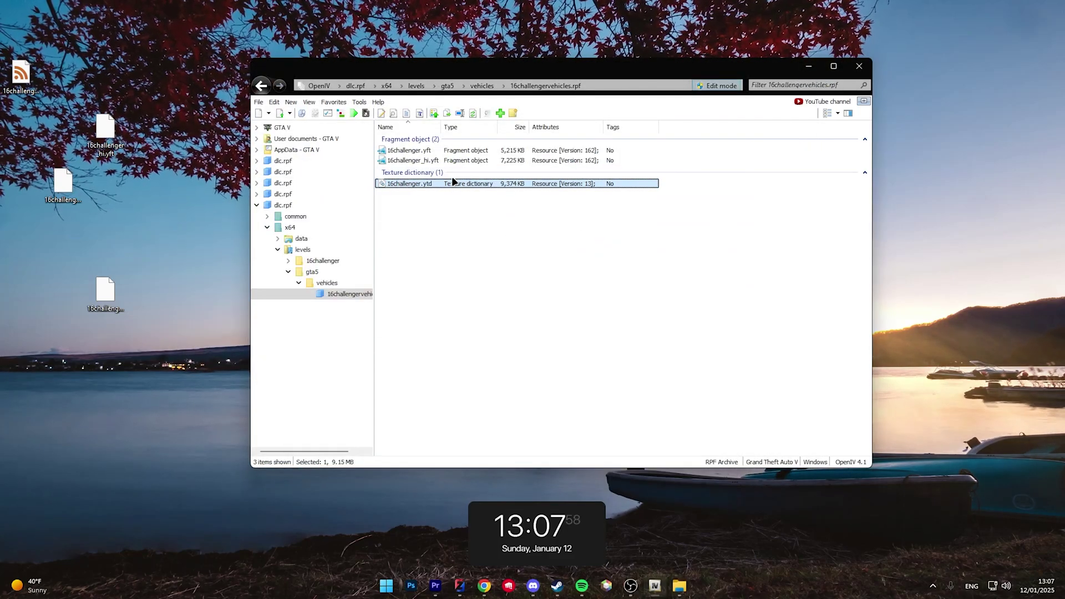
# Open 16challenger.ytd in OpenIV's texture editor and look through its textures for brand badges such as demon_badge.
pyautogui.scroll(-4, 518, 327)
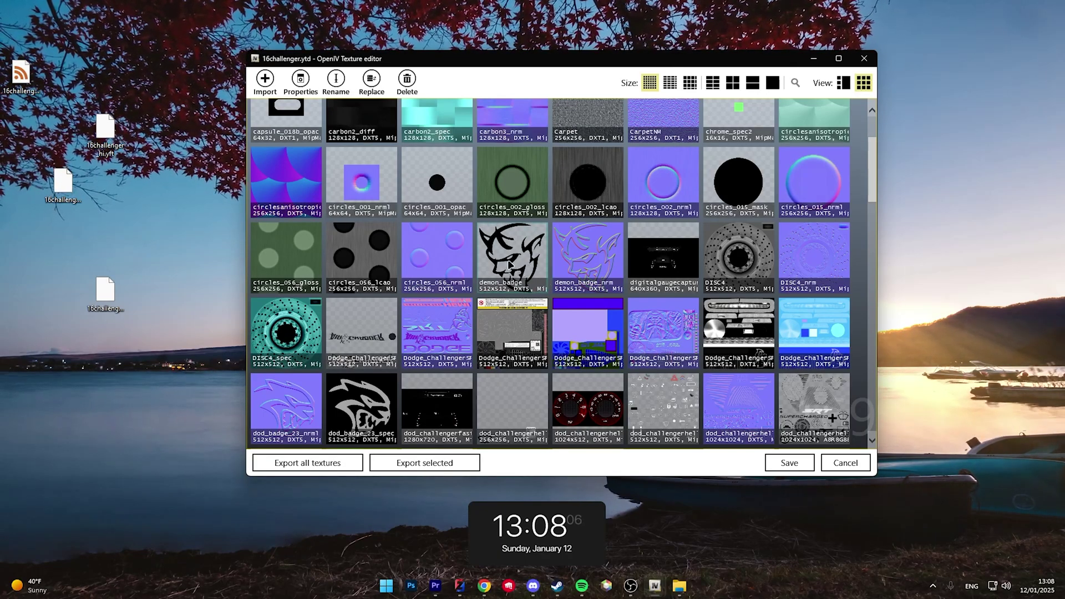
pyautogui.scroll(3, 541, 261)
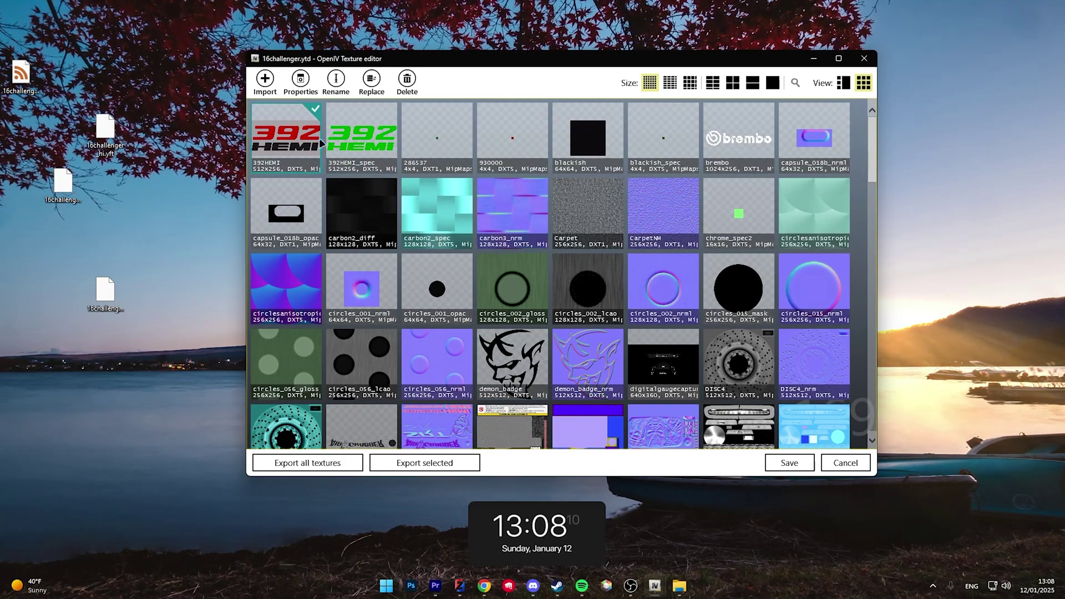
pyautogui.scroll(-10, 343, 175)
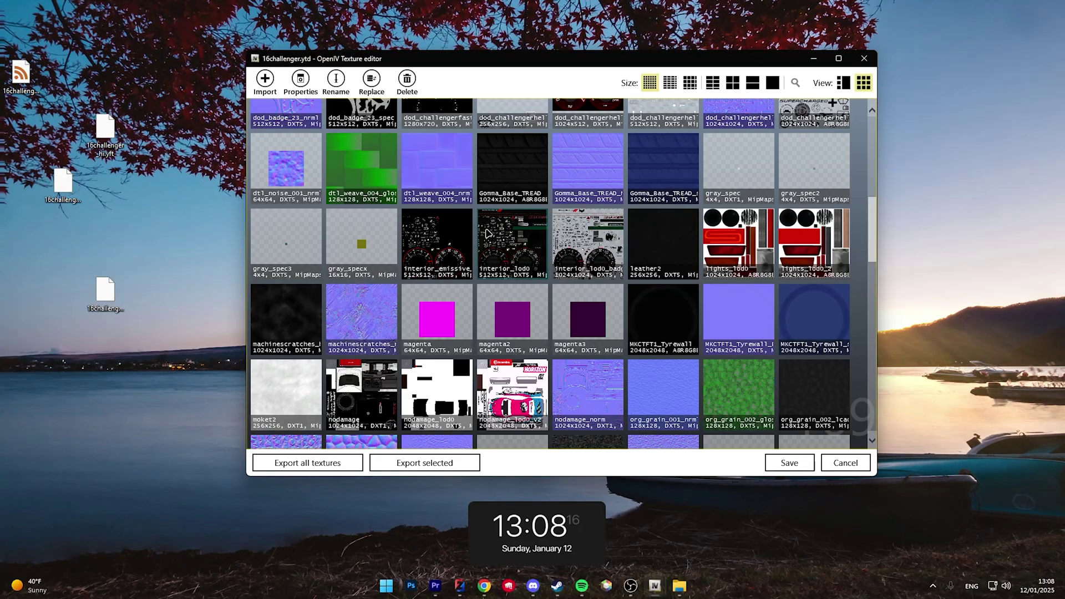
pyautogui.scroll(10, 499, 300)
pyautogui.scroll(2, 509, 309)
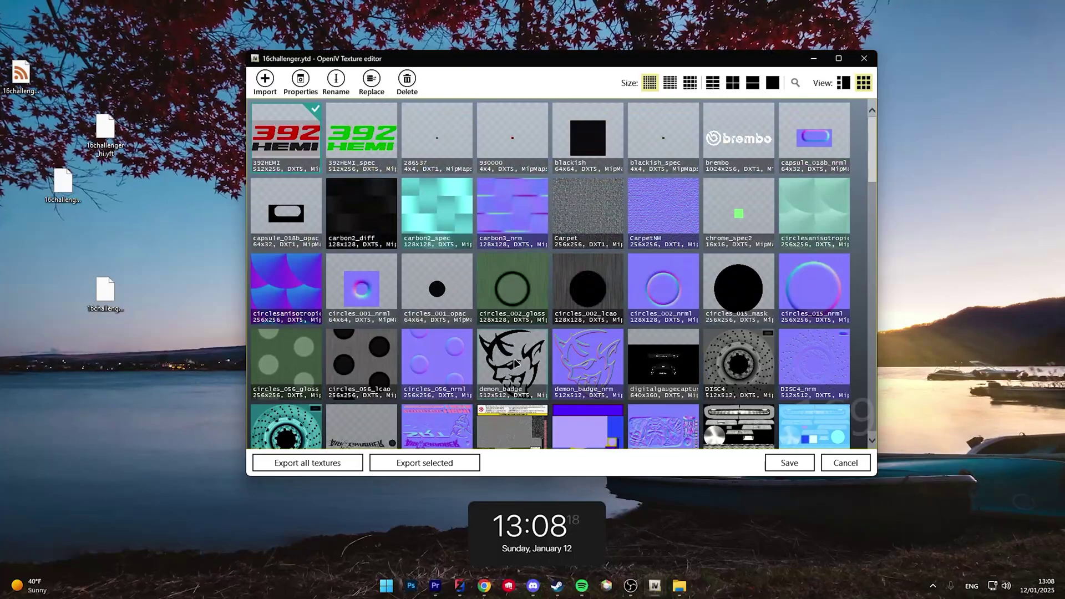
pyautogui.rightClick(508, 360)
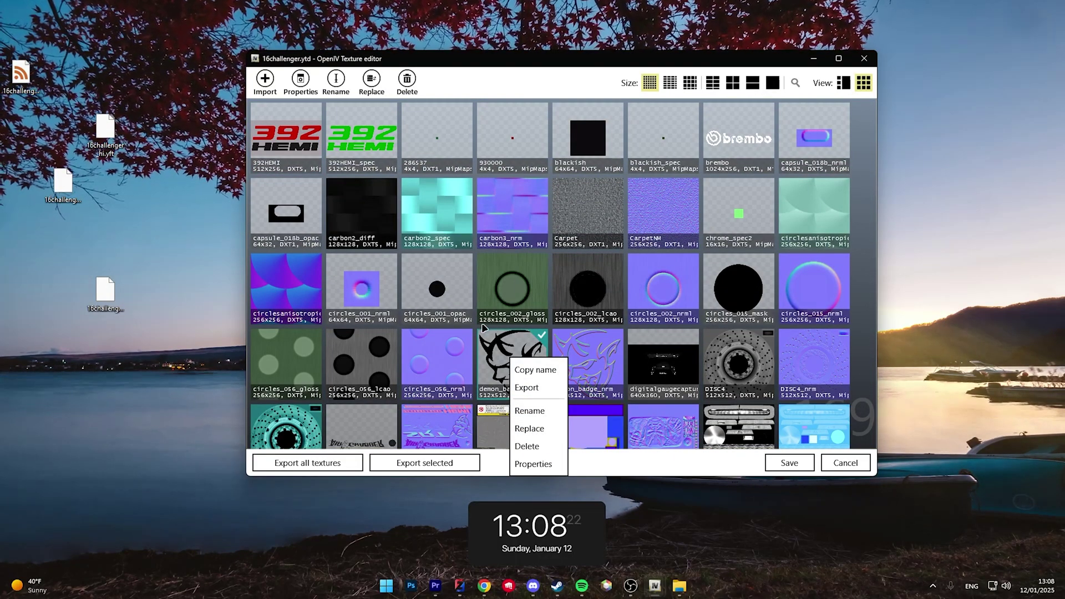
pyautogui.press('Escape')
# Export the 392HEMI texture to the Desktop as a PNG image.
pyautogui.rightClick(307, 133)
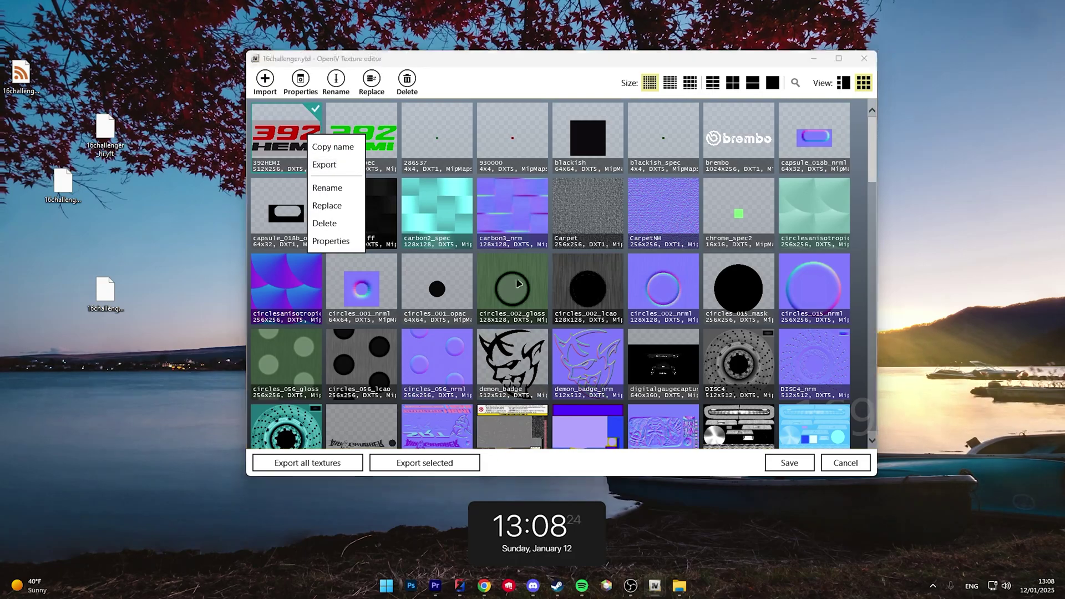
pyautogui.press('Down')
pyautogui.press('Down')
pyautogui.press('Return')
pyautogui.click(428, 302)
pyautogui.click(405, 311)
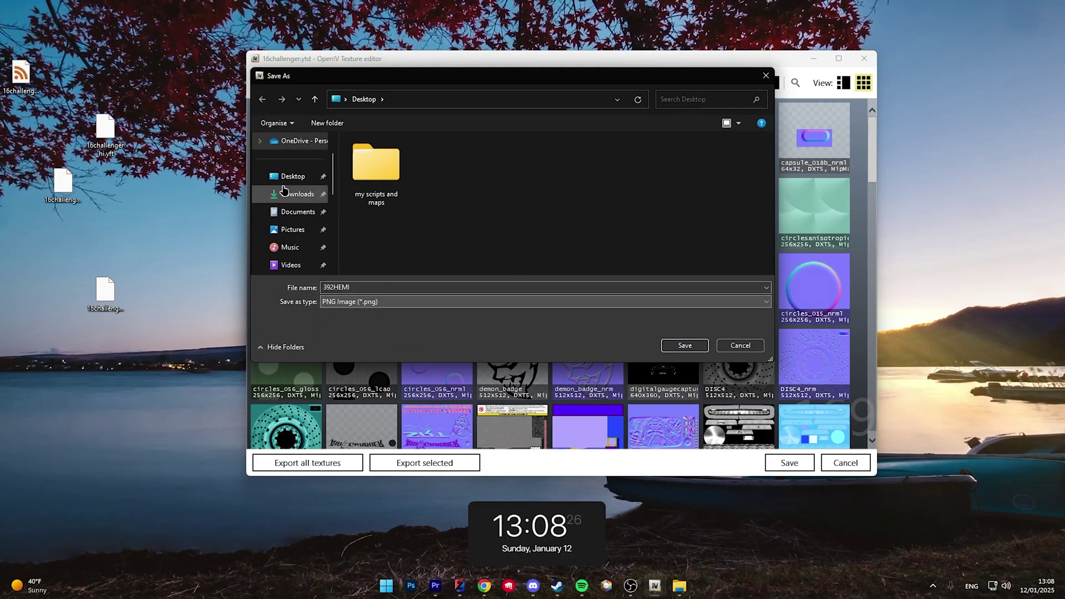
pyautogui.click(677, 345)
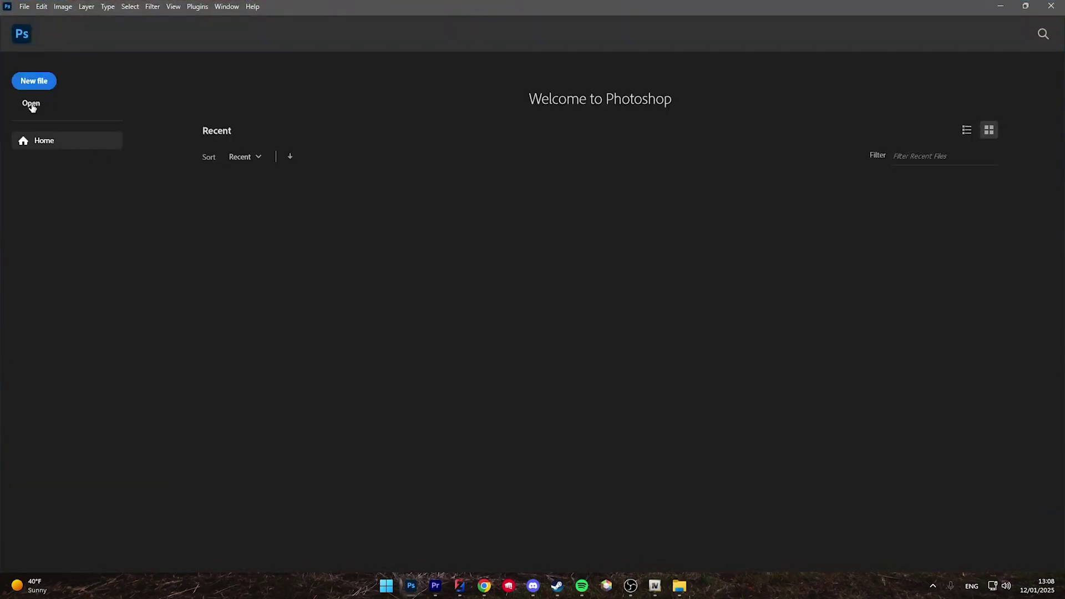
# Switch to Photoshop, open 392HEMI.png from the Desktop and add a new layer above the image.
pyautogui.click(31, 107)
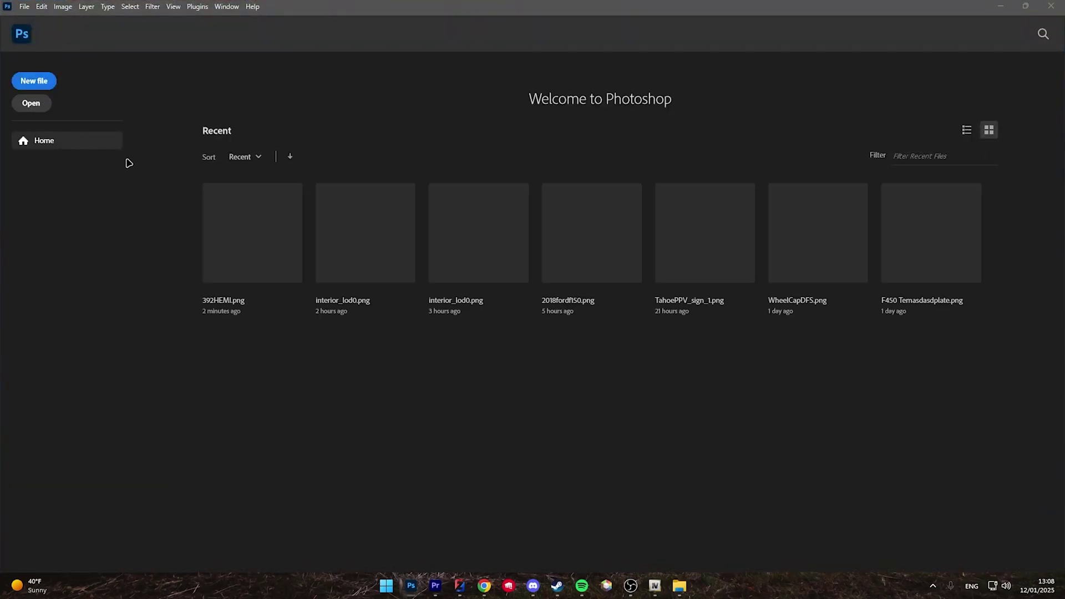
pyautogui.click(429, 129)
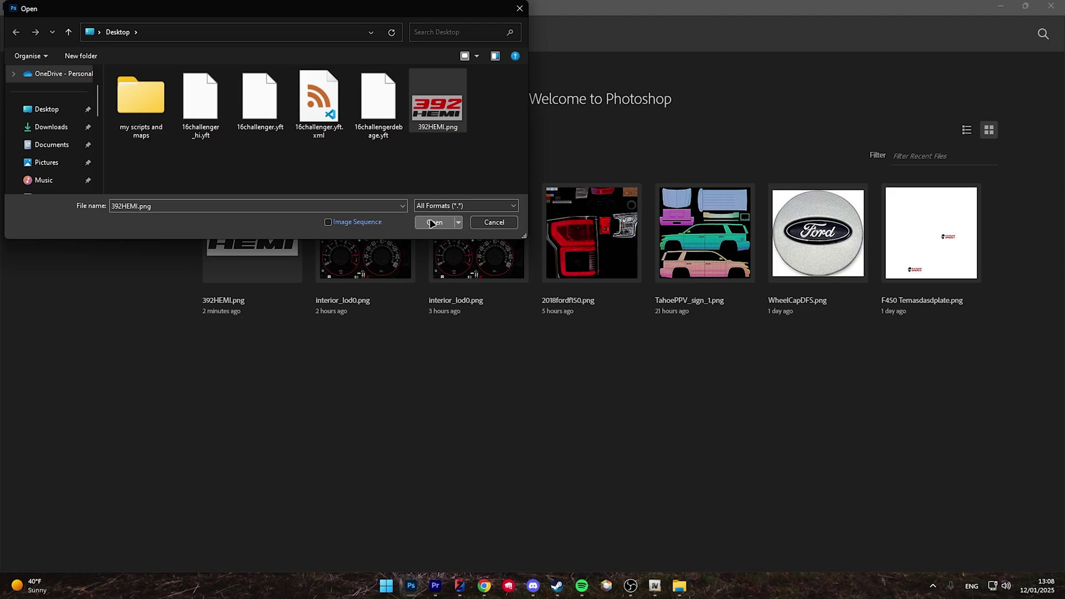
pyautogui.doubleClick(428, 129)
pyautogui.click(1030, 566)
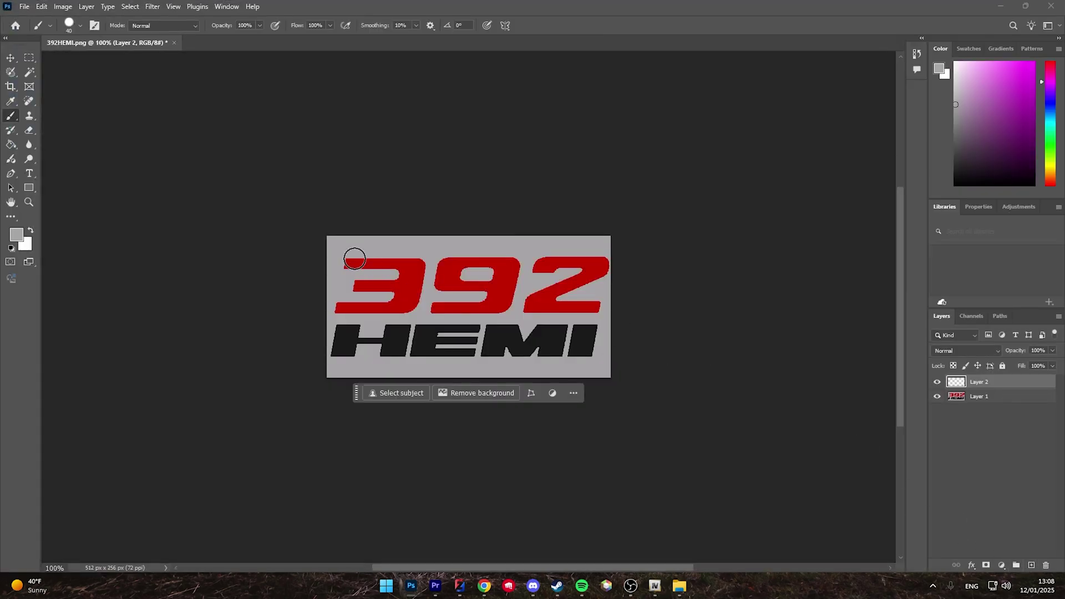
# Select the whole canvas, paint over the 392 HEMI lettering on the new layer with the grey background colour, and clear the selection.
pyautogui.press('m')
pyautogui.moveTo(327, 236); pyautogui.dragTo(638, 399)
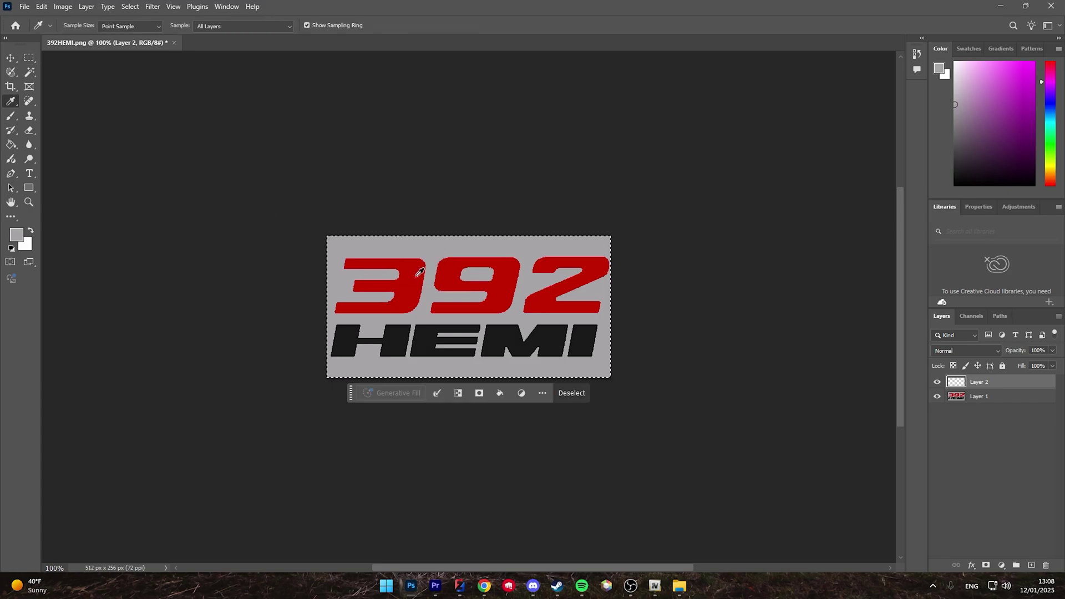
pyautogui.press('b')
pyautogui.moveTo(347, 266)
pyautogui.mouseDown()
pyautogui.moveTo(625, 275)
pyautogui.moveTo(452, 248)
pyautogui.moveTo(356, 310)
pyautogui.moveTo(452, 292)
pyautogui.moveTo(304, 363)
pyautogui.mouseUp()
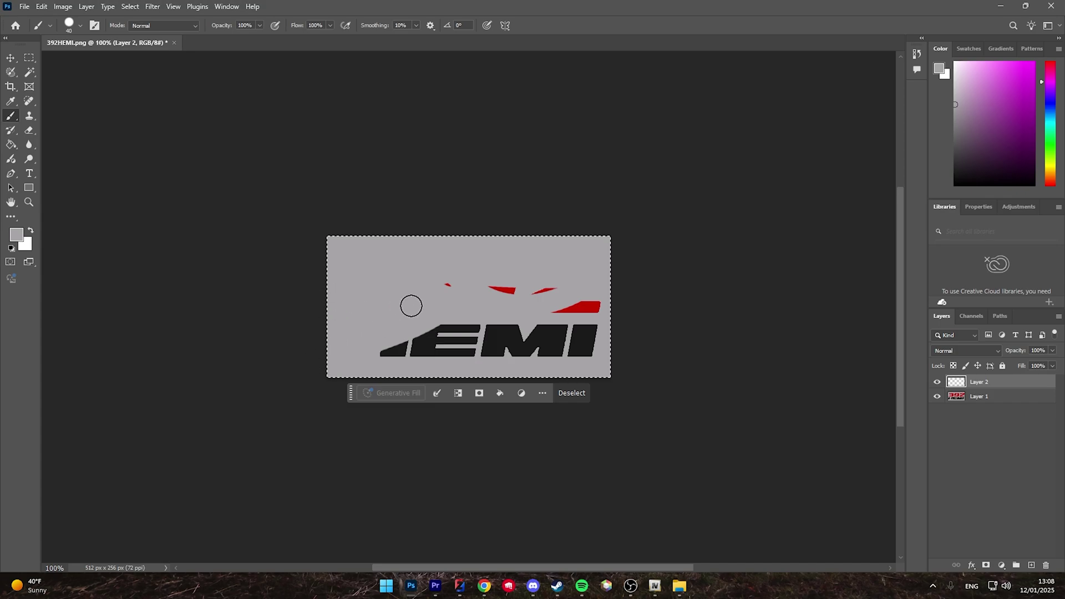
pyautogui.moveTo(589, 291)
pyautogui.mouseDown()
pyautogui.moveTo(594, 329)
pyautogui.moveTo(537, 354)
pyautogui.moveTo(566, 340)
pyautogui.moveTo(400, 320)
pyautogui.mouseUp()
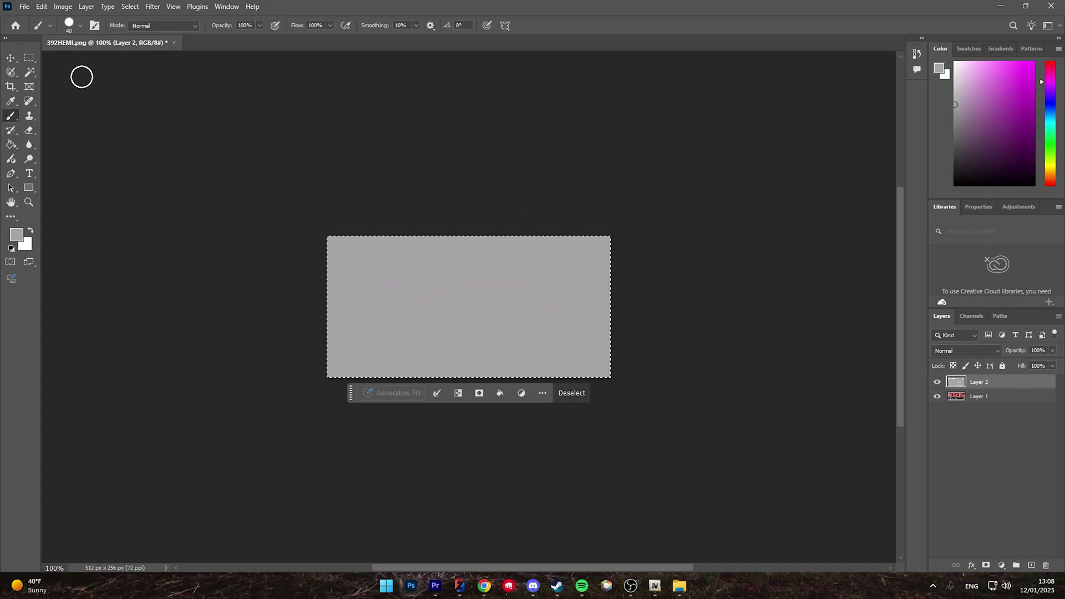
pyautogui.hotkey('ctrl', 'd')
pyautogui.press('m')
# Switch to OpenIV's texture editor, look at the actions available for the 392HEMI texture and move the editor window aside.
pyautogui.click(1000, 6)
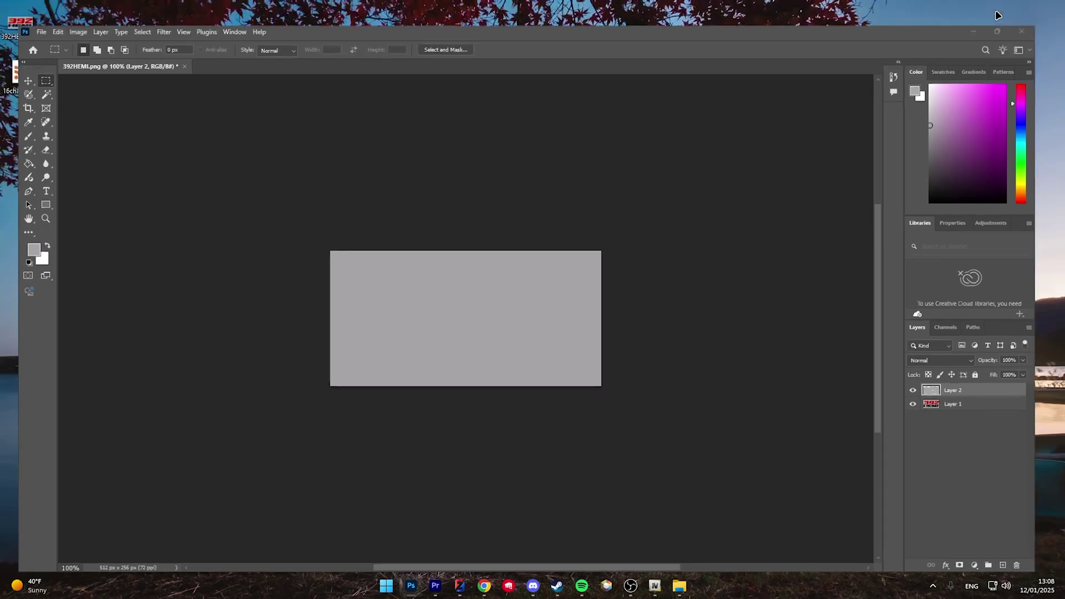
pyautogui.rightClick(296, 141)
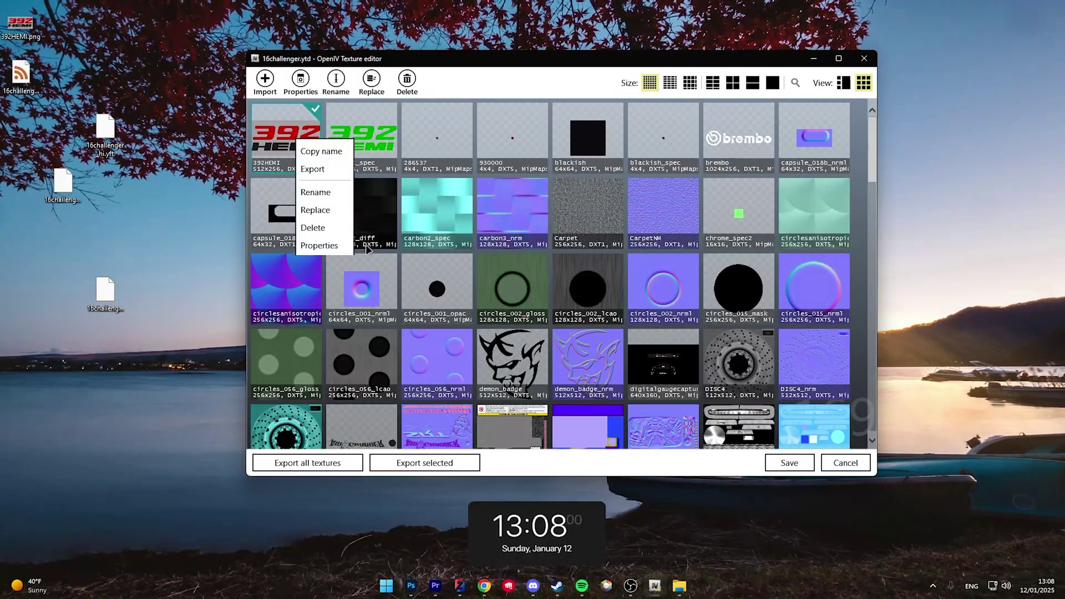
pyautogui.click(320, 57)
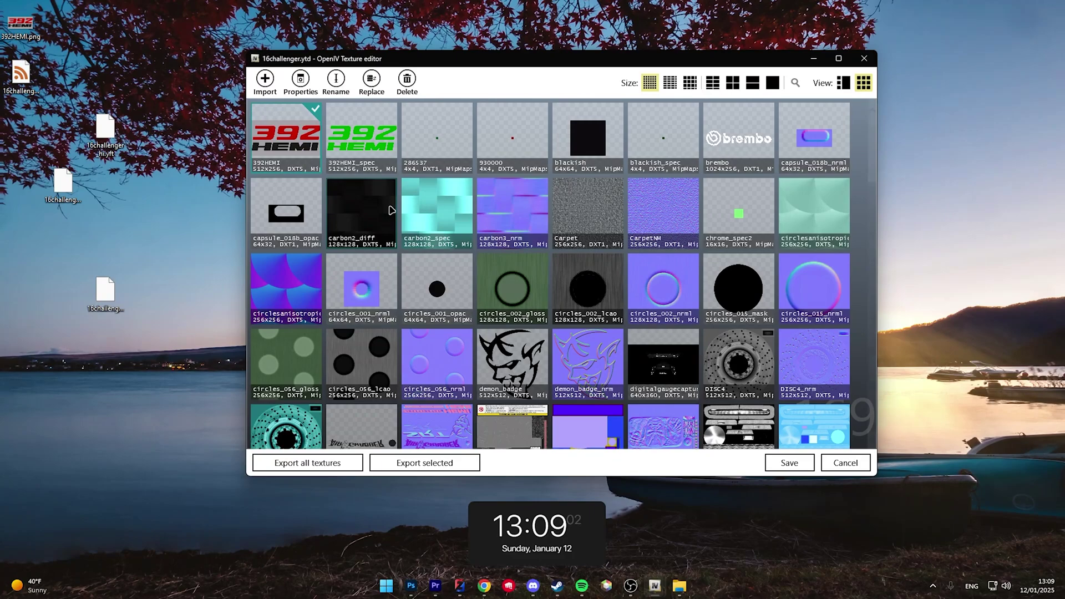
pyautogui.moveTo(404, 59); pyautogui.dragTo(491, 64)
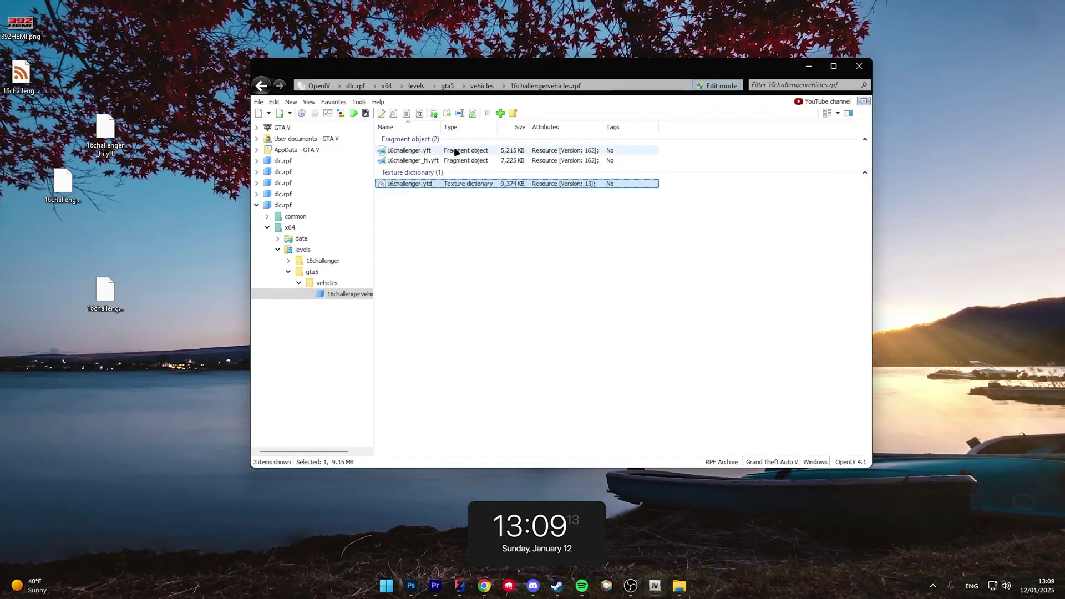
# Open 16challenger.yft in OpenIV's model viewer and examine the car's sides, front and rear for remaining brand badges.
pyautogui.click(451, 150)
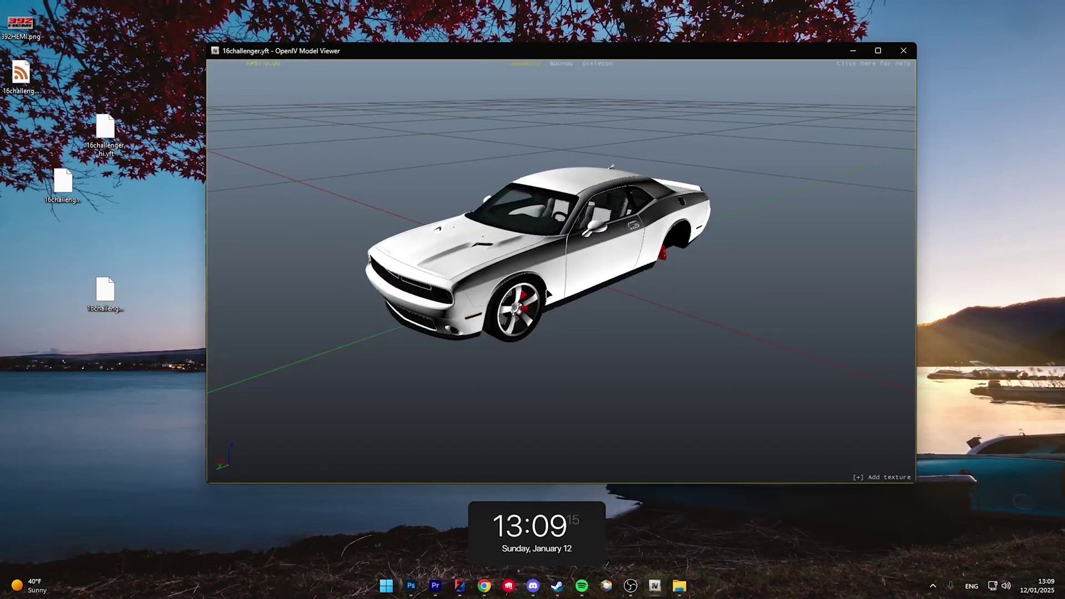
pyautogui.scroll(4, 464, 292)
pyautogui.moveTo(463, 293); pyautogui.dragTo(598, 182)
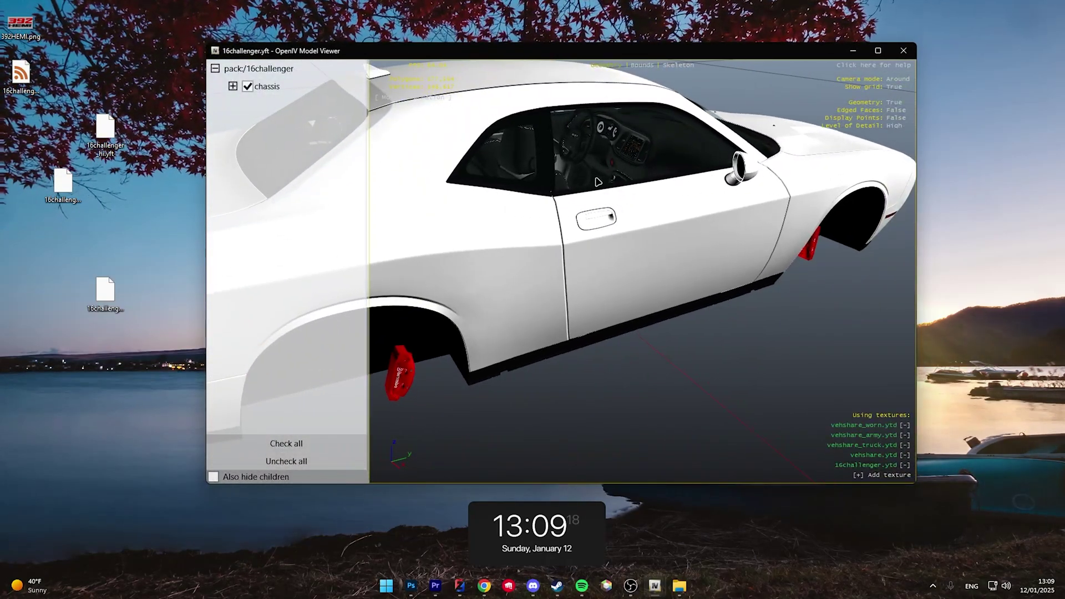
pyautogui.moveTo(579, 145)
pyautogui.mouseDown()
pyautogui.moveTo(737, 177)
pyautogui.moveTo(573, 228)
pyautogui.moveTo(673, 235)
pyautogui.moveTo(868, 198)
pyautogui.mouseUp()
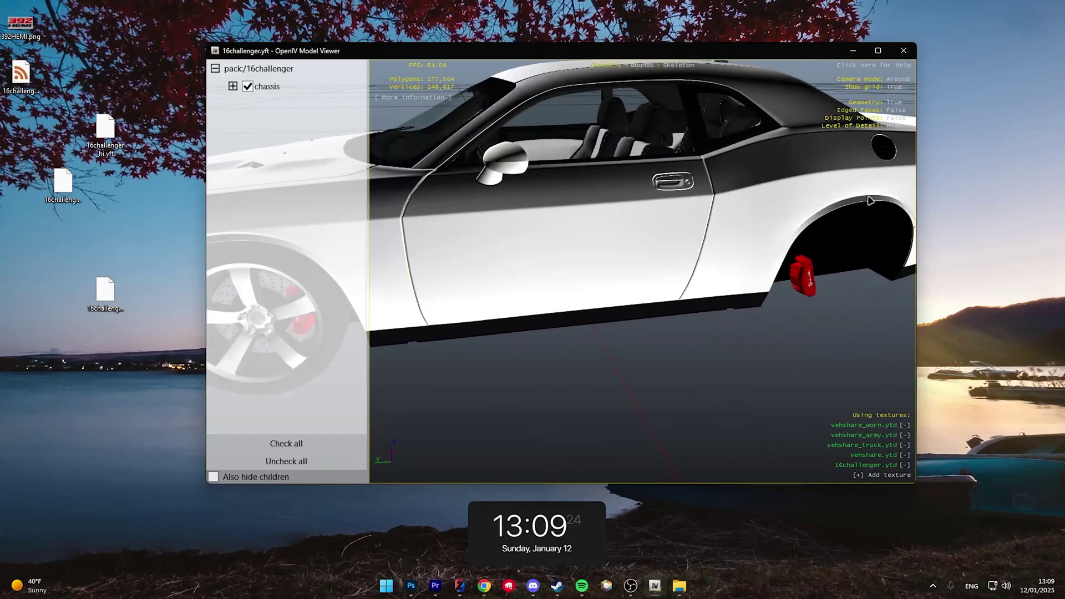
pyautogui.scroll(-3, 765, 273)
pyautogui.moveTo(765, 273); pyautogui.dragTo(606, 291)
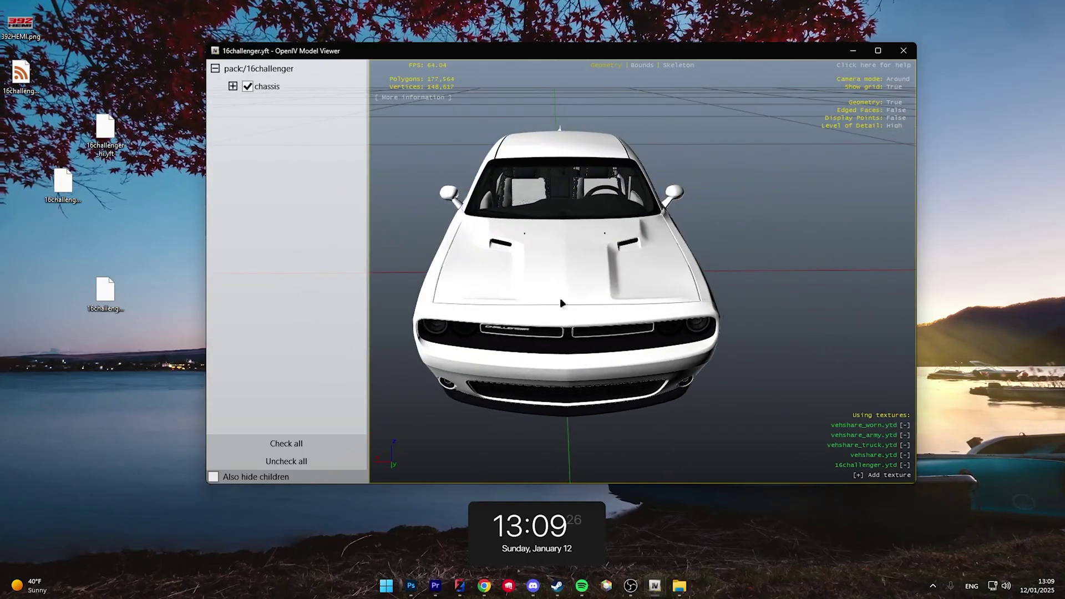
pyautogui.moveTo(501, 302); pyautogui.dragTo(574, 293)
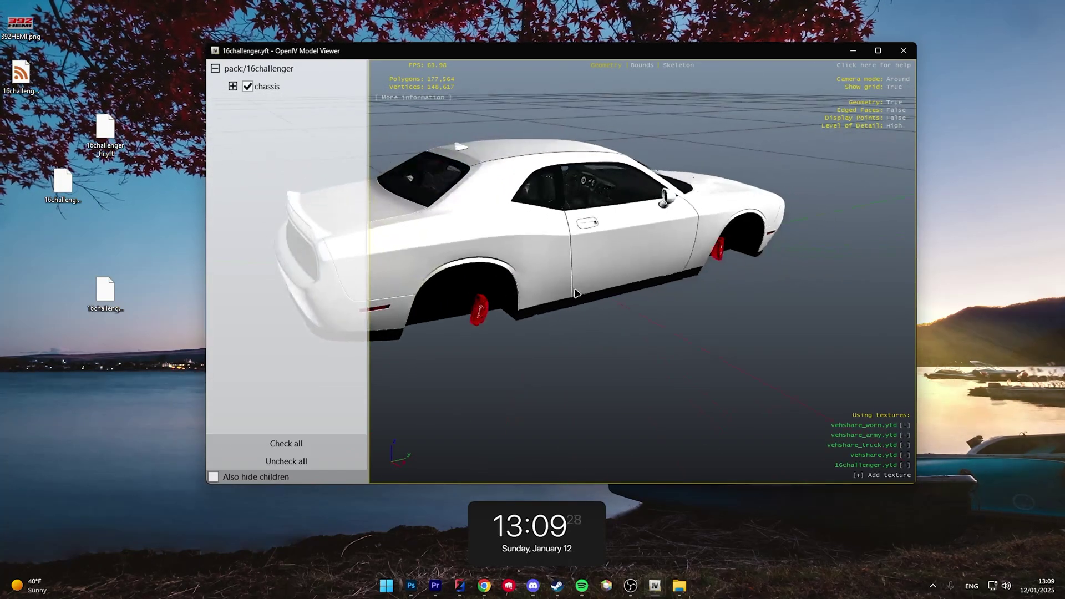
pyautogui.scroll(5, 582, 186)
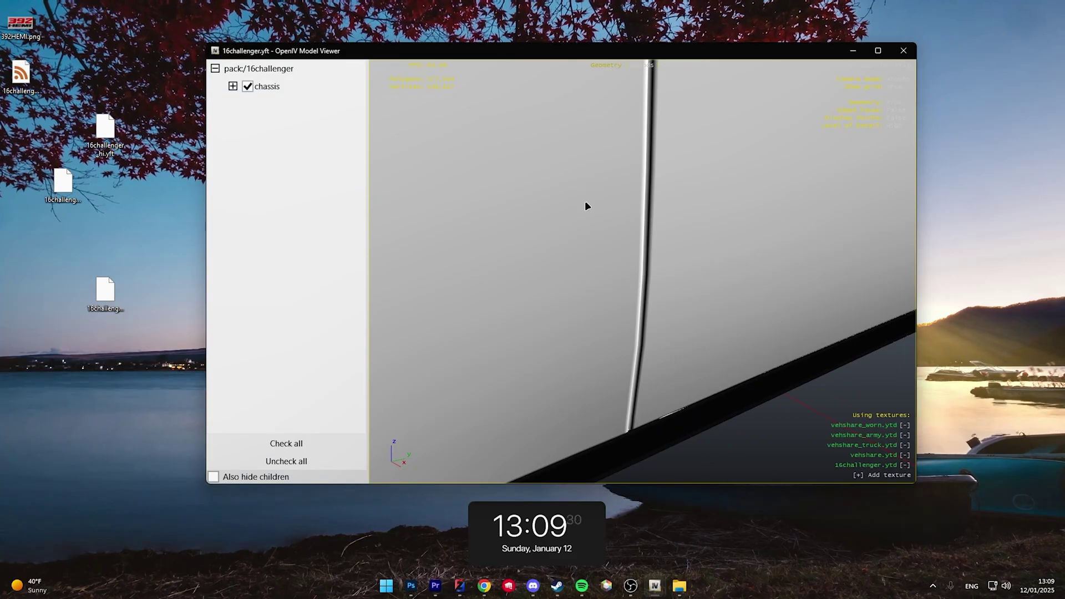
pyautogui.scroll(-5, 586, 203)
pyautogui.moveTo(641, 224); pyautogui.dragTo(770, 218)
pyautogui.scroll(-1, 668, 293)
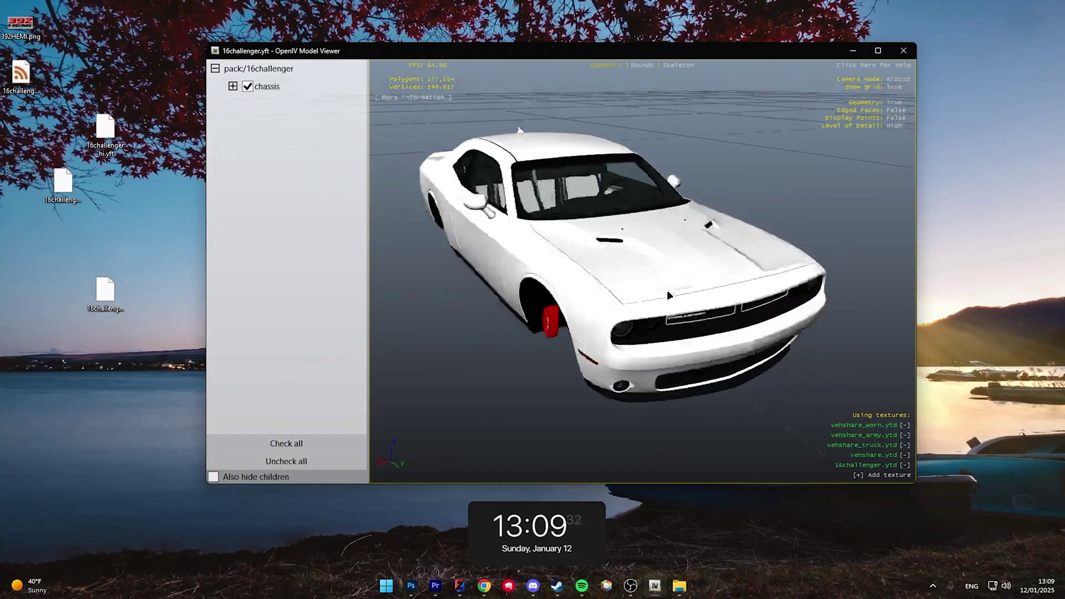